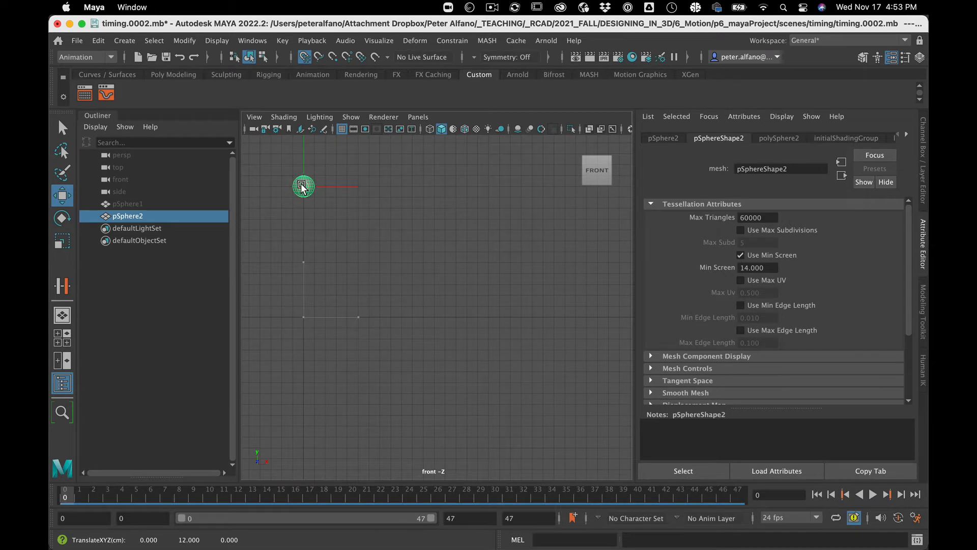
Move pSphere2 to Translate Y 10 at frame 0, snapped to the grid, and key its translation
drag(301, 188, 302, 198)
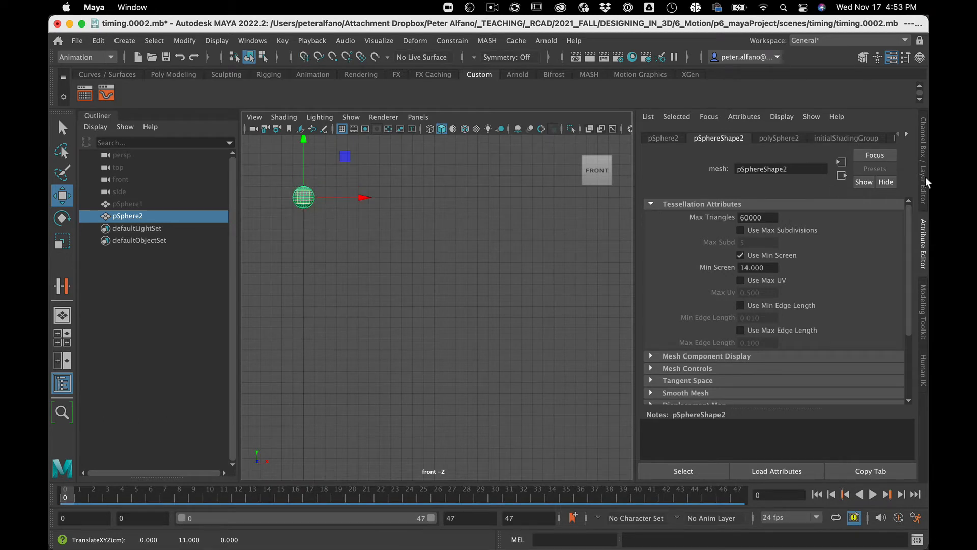
click(924, 176)
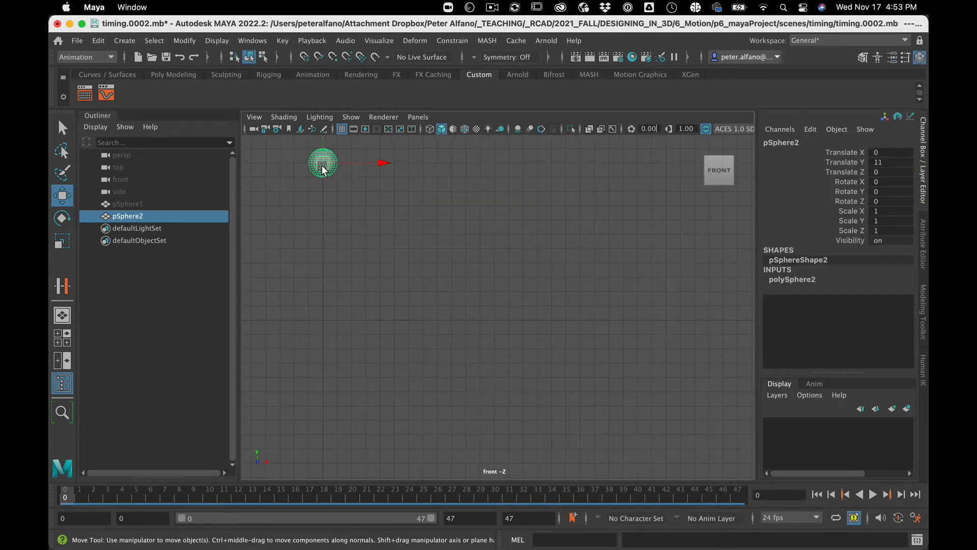
key(x)
drag(322, 163, 320, 181)
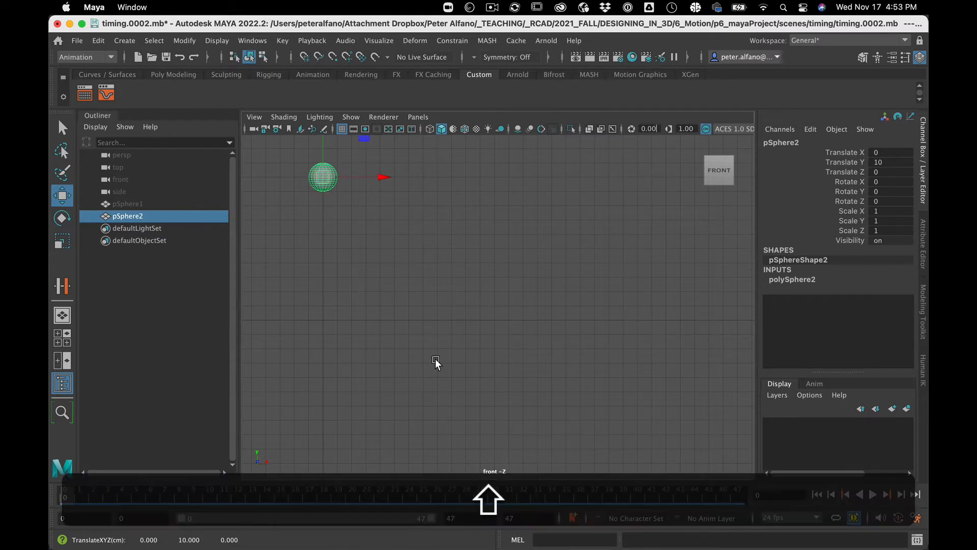
key(shift+w)
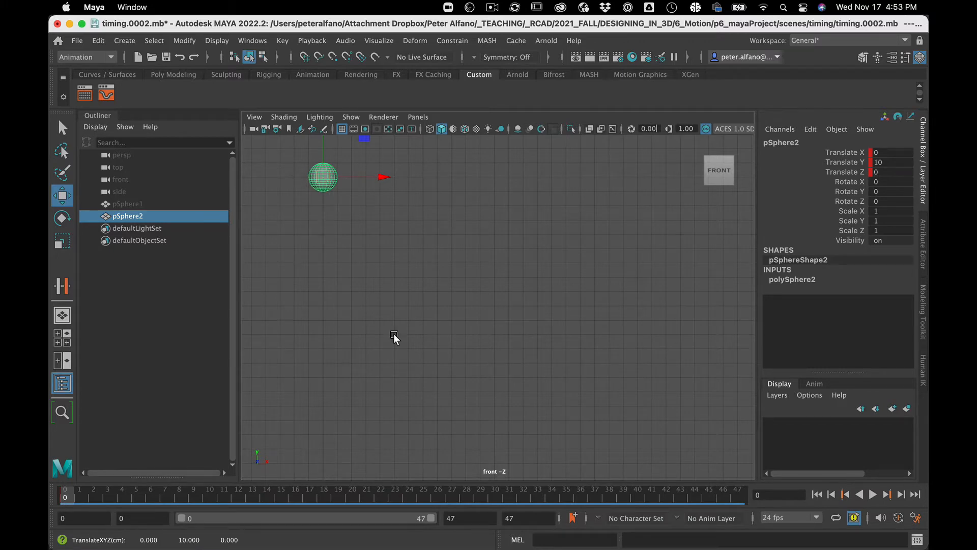
Compare orbiting in the perspective view with the locked front view, and examine the orthographic options in the Tumble Tool settings
key(space)
drag(488, 259, 487, 231)
scroll(471, 274, down, 5)
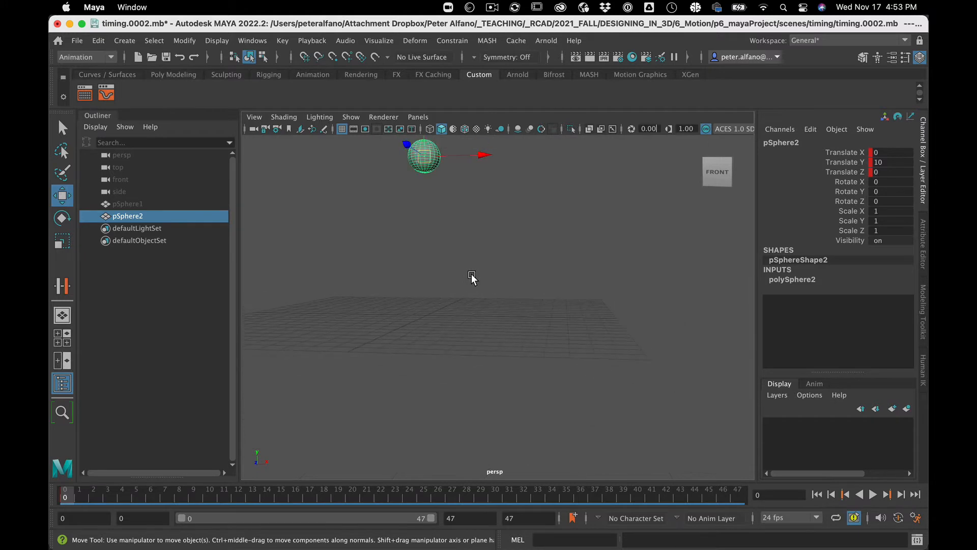
alt+drag(471, 273, 472, 306)
key(space)
click(255, 117)
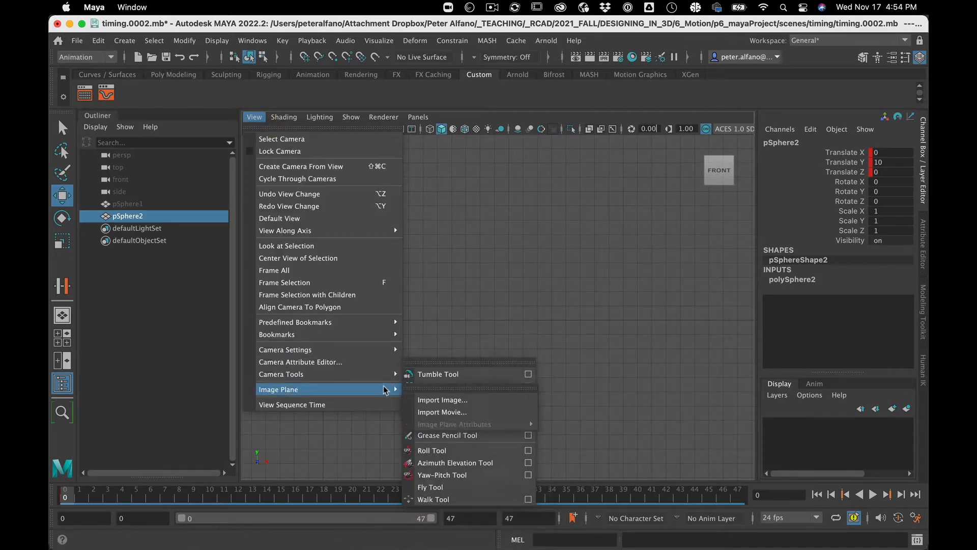
mouse_move(392, 374)
click(529, 375)
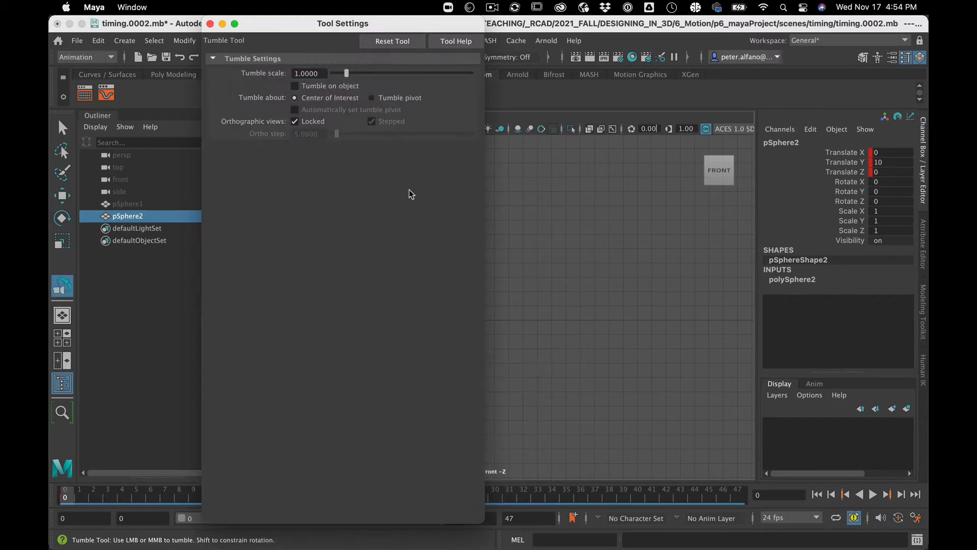
click(210, 24)
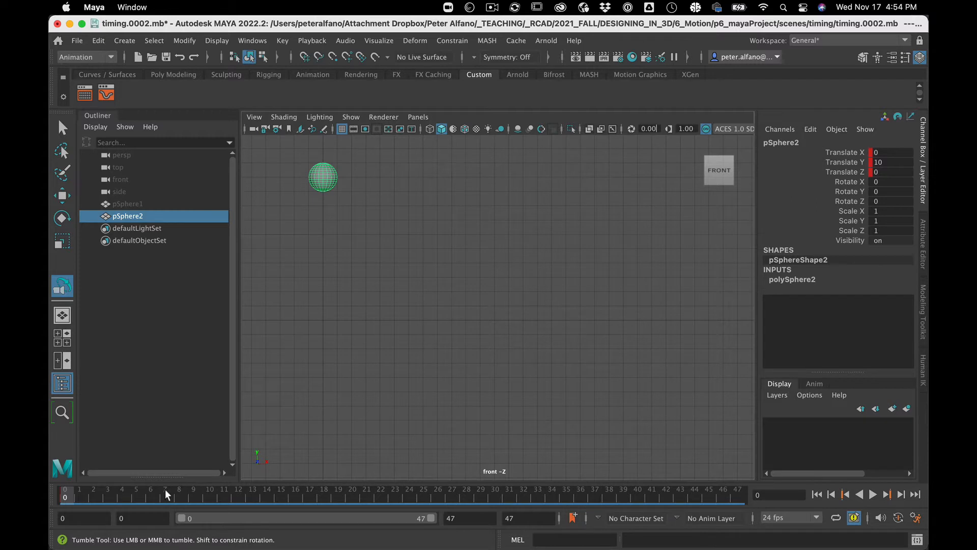
At frame 5, move pSphere2 to Translate X 4 and Y 1, snapped to the grid, and key its translation
drag(158, 493, 137, 491)
drag(138, 489, 53, 473)
click(134, 492)
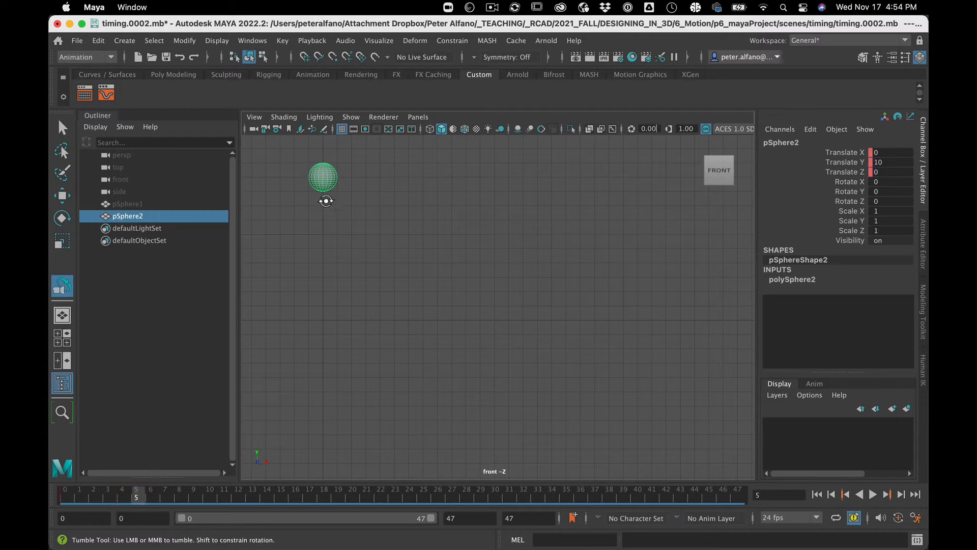
key(w)
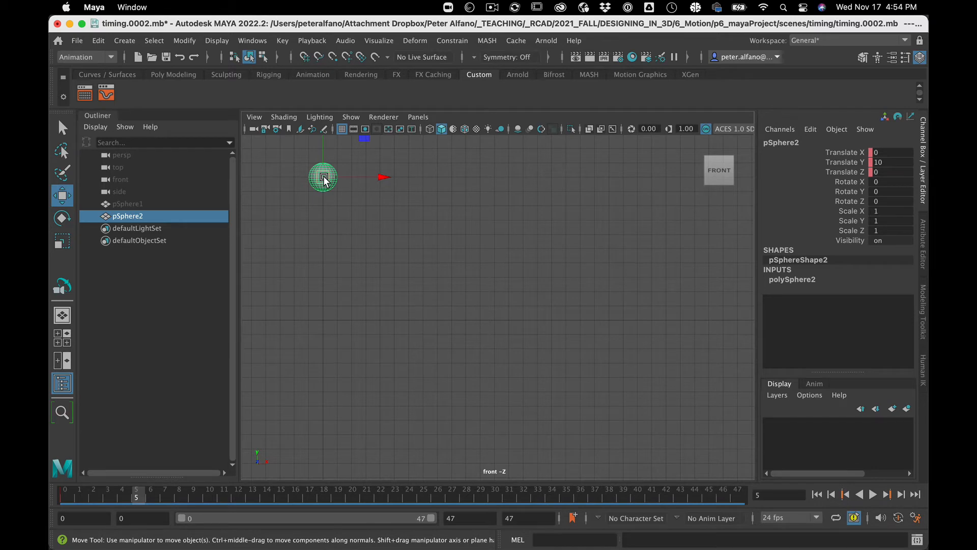
key(x)
drag(324, 179, 383, 304)
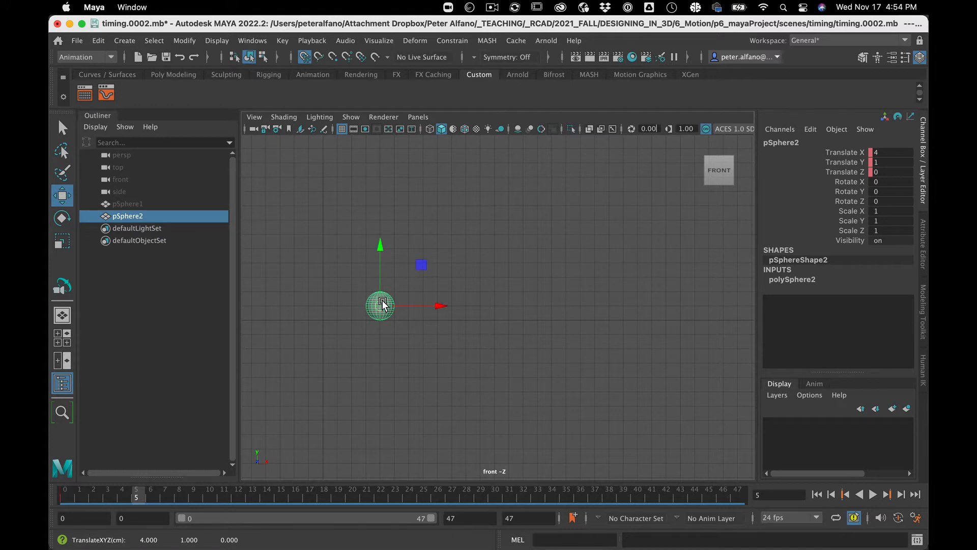
key(shift+w)
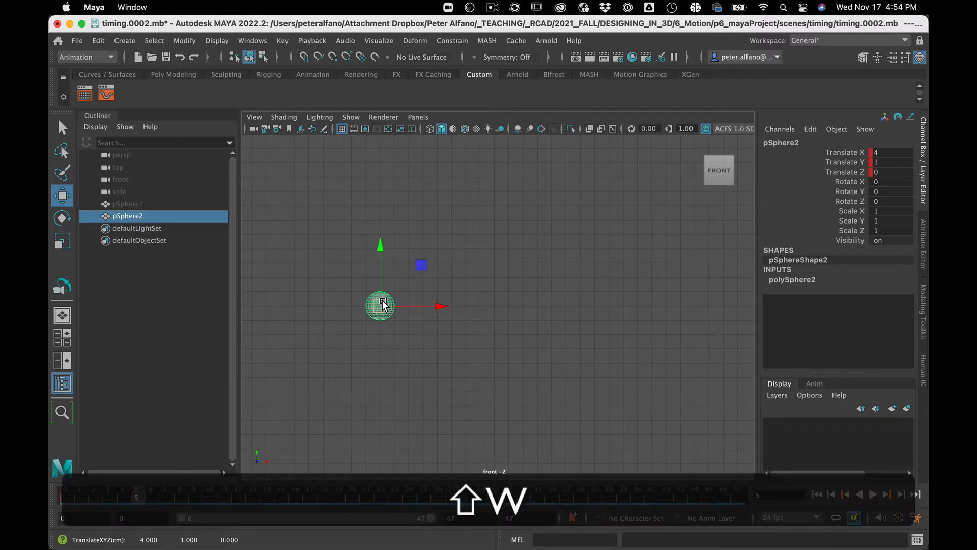
drag(115, 493, 136, 462)
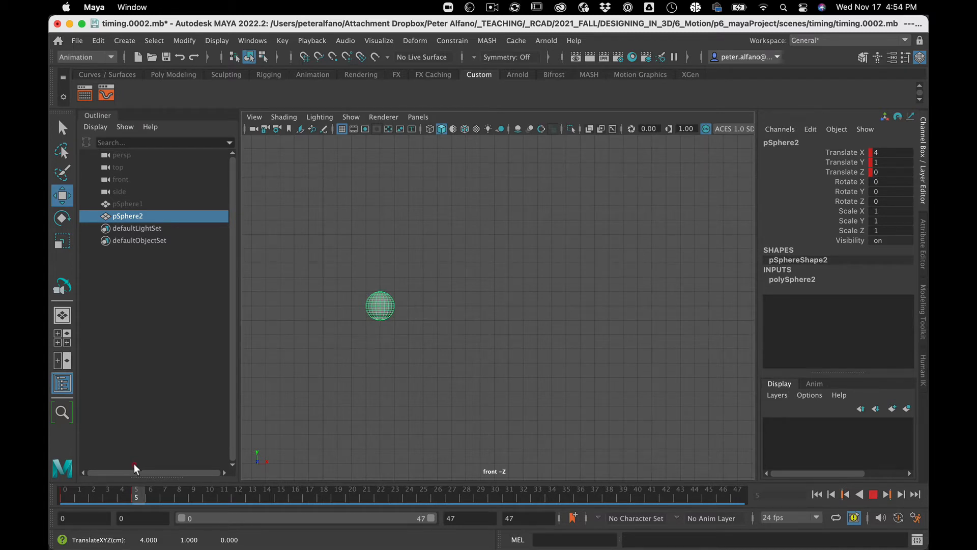
drag(133, 463, 135, 407)
Turn on ghosting for pSphere2 and open the Ghosting Editor
click(99, 57)
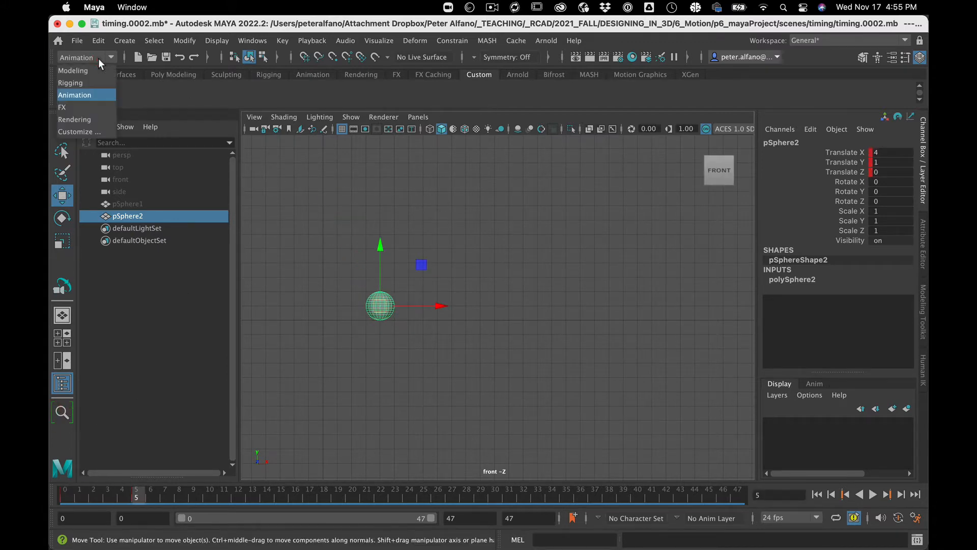
click(90, 94)
click(378, 42)
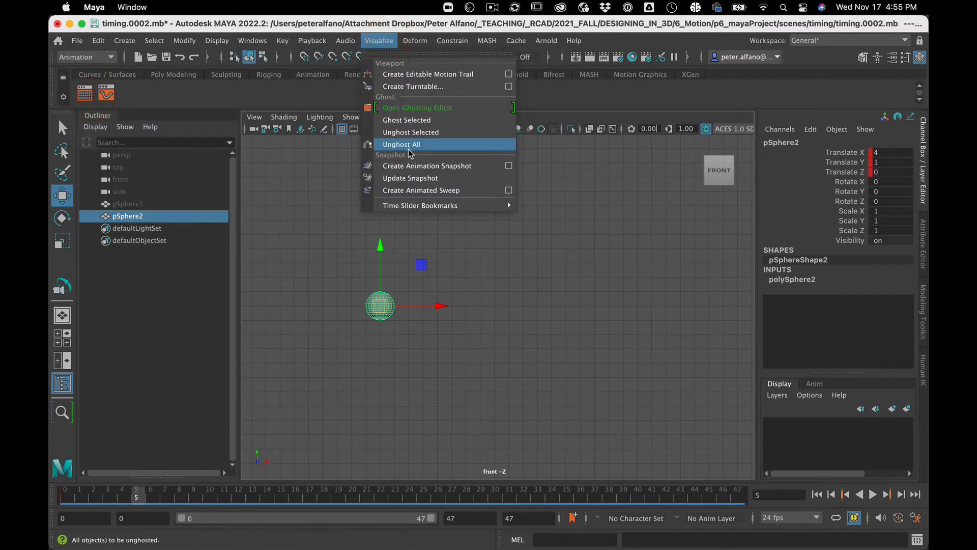
click(434, 119)
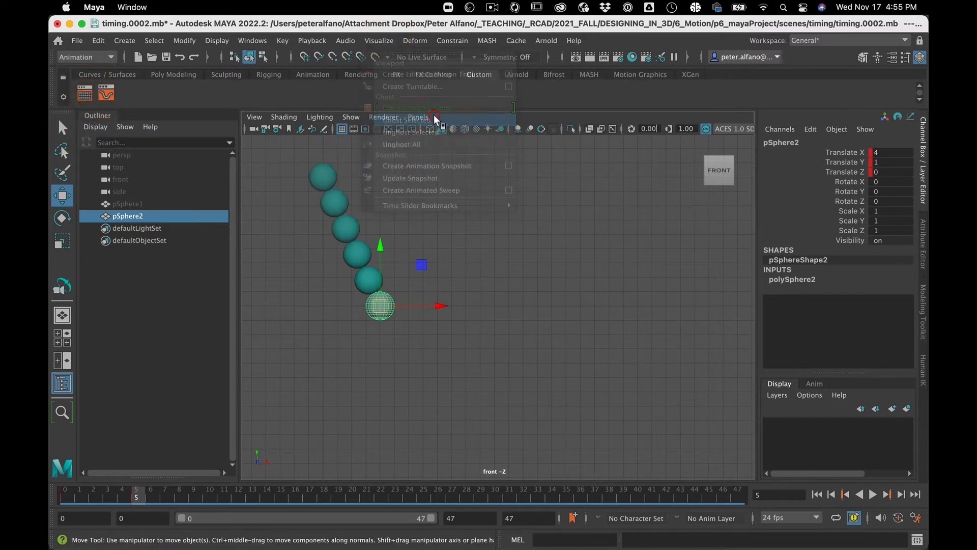
click(392, 41)
click(460, 107)
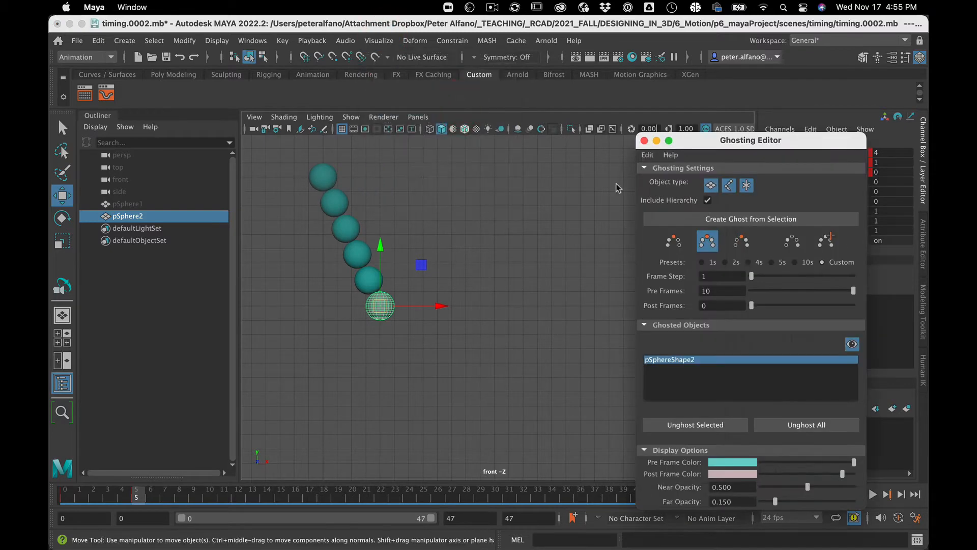
Try the keyframe, following-frame and both-direction ghost modes, and set the ghosts to preceding frames only
click(828, 239)
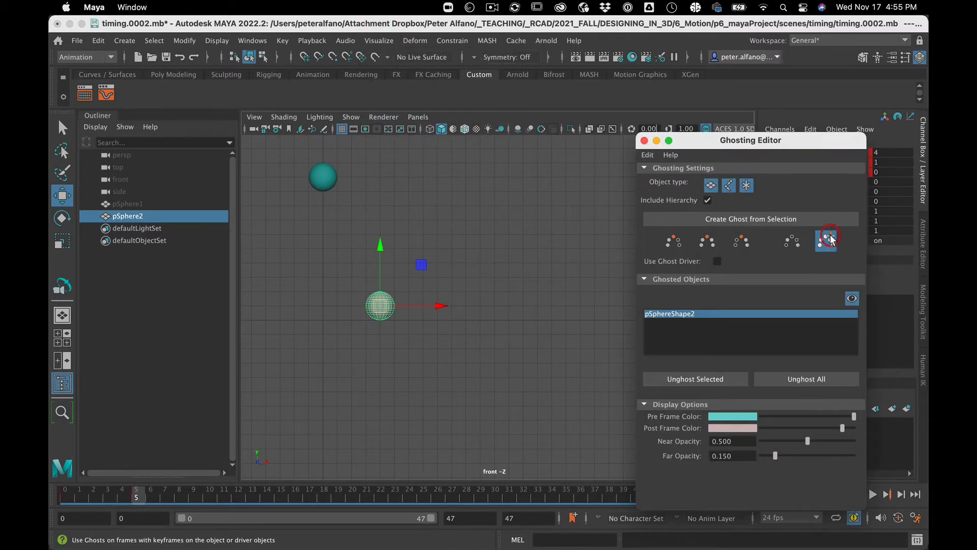
click(742, 240)
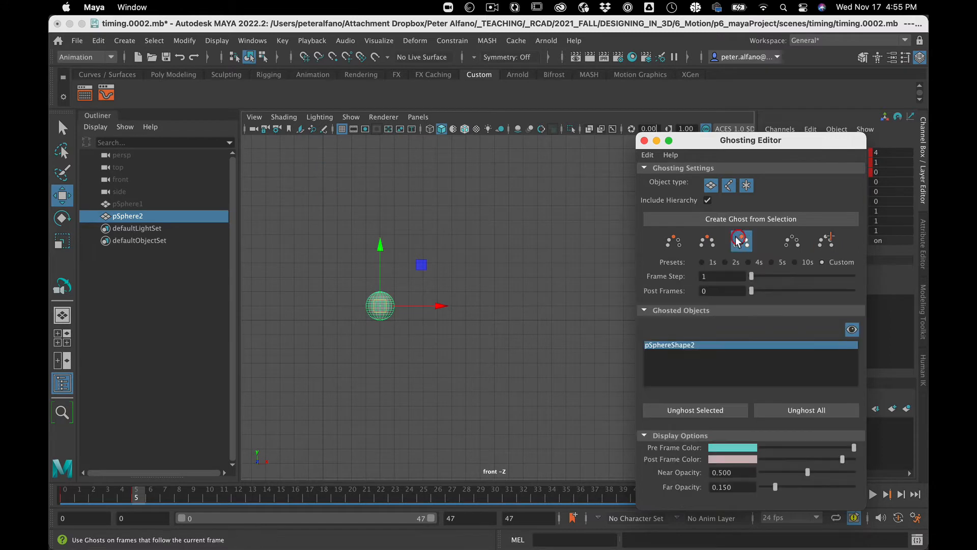
click(707, 241)
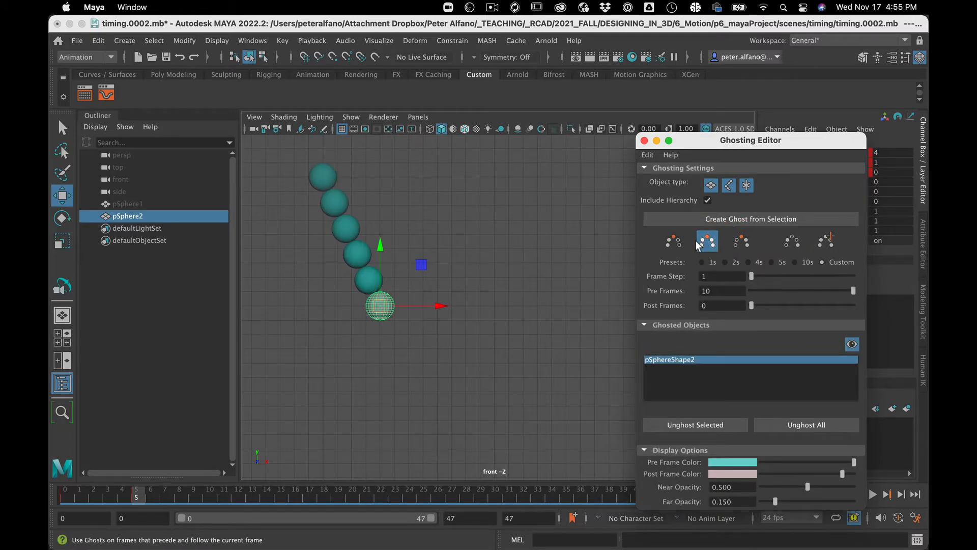
click(675, 241)
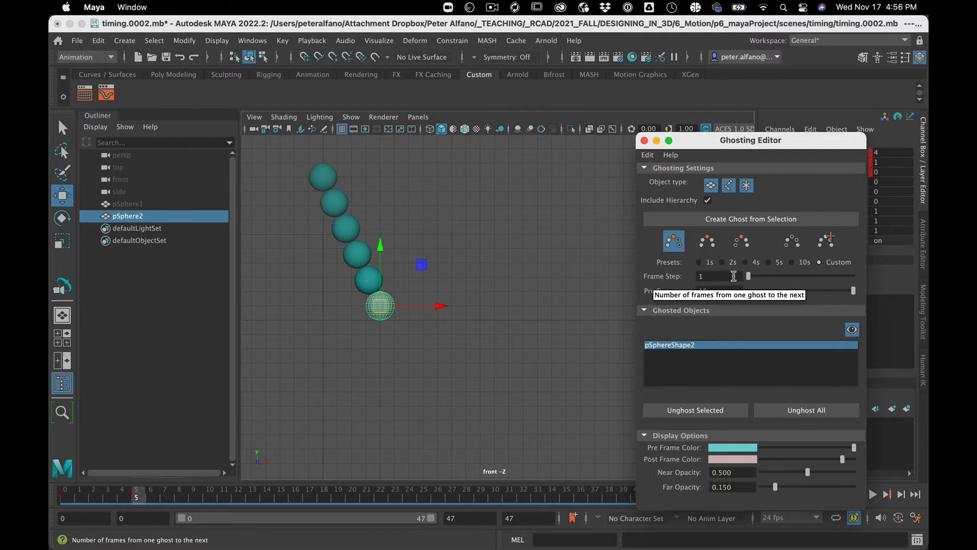
Try preceding and following ghosts with the 2s and 1s presets, and return to preceding frames only with the Custom preset
click(710, 241)
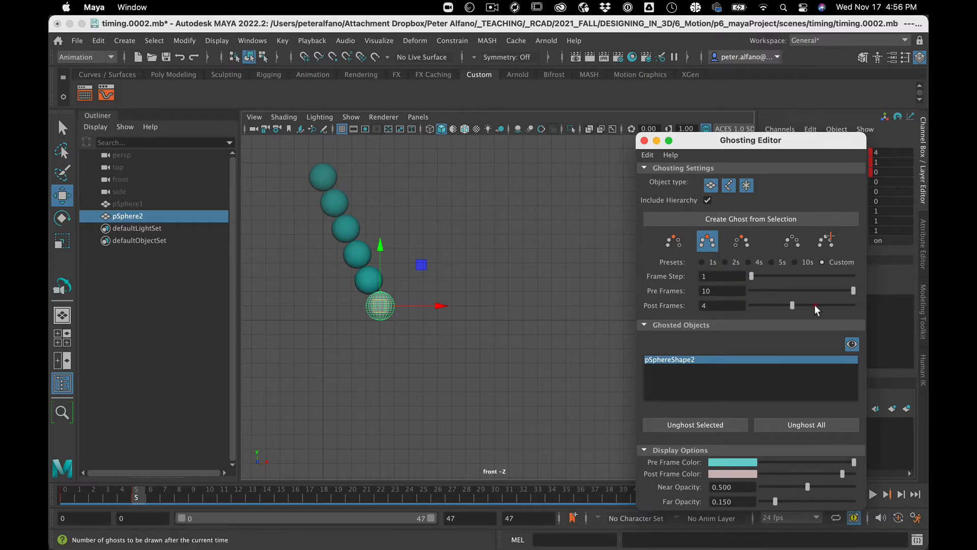
click(734, 258)
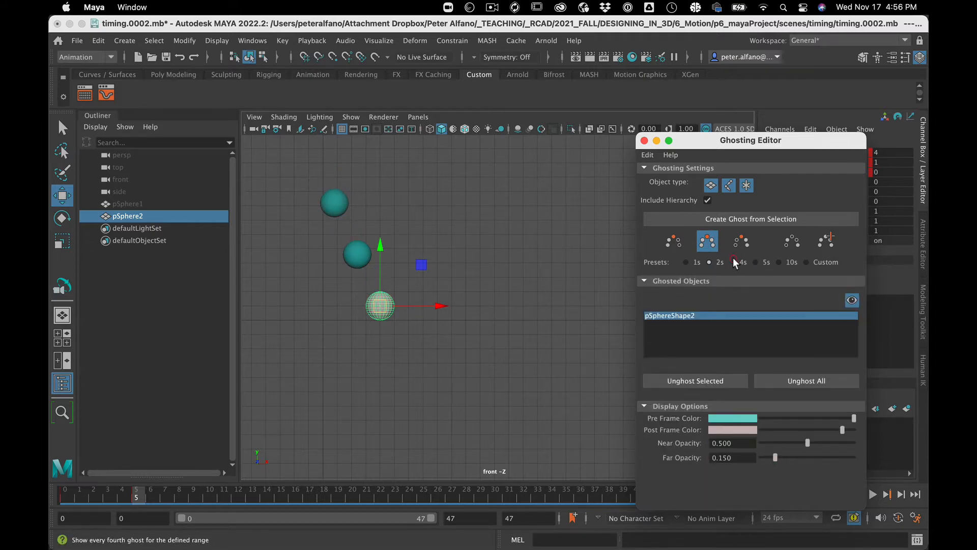
click(686, 261)
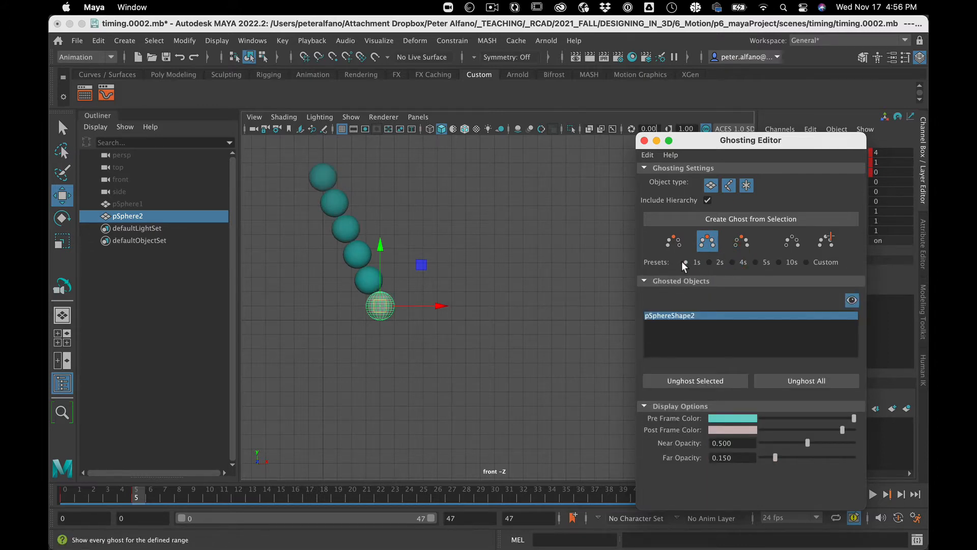
click(809, 262)
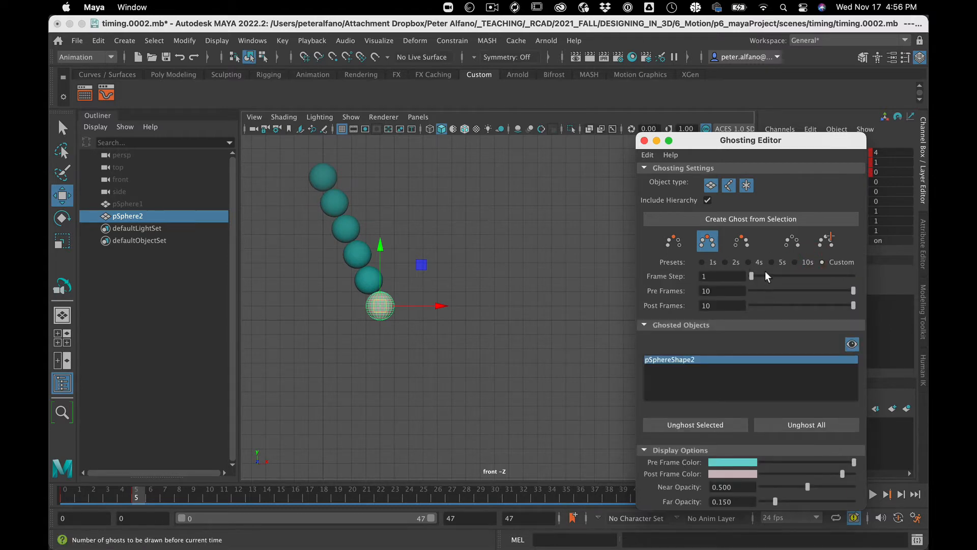
click(682, 239)
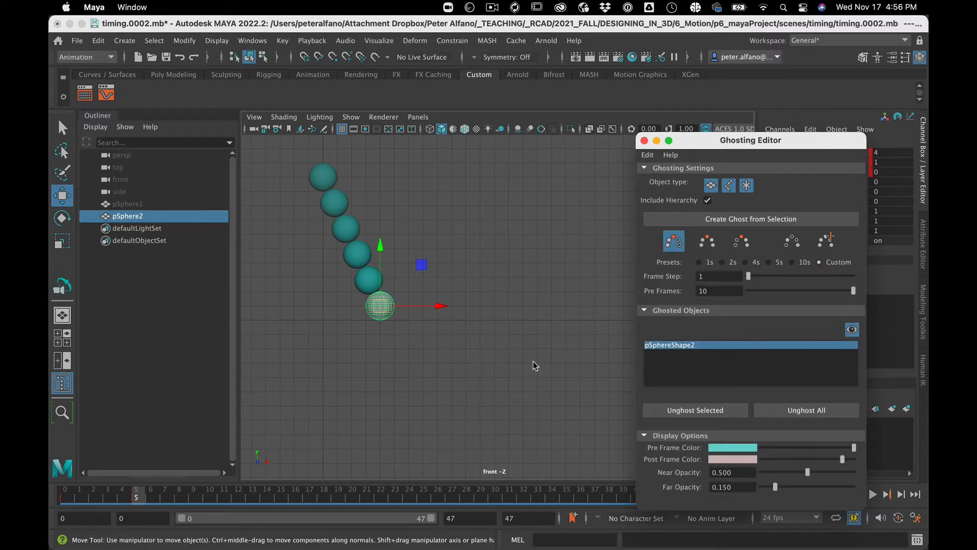
Try to set the ghosting Pre Frames to 30, playing back the animation to check the ghost trail
key(alt+v)
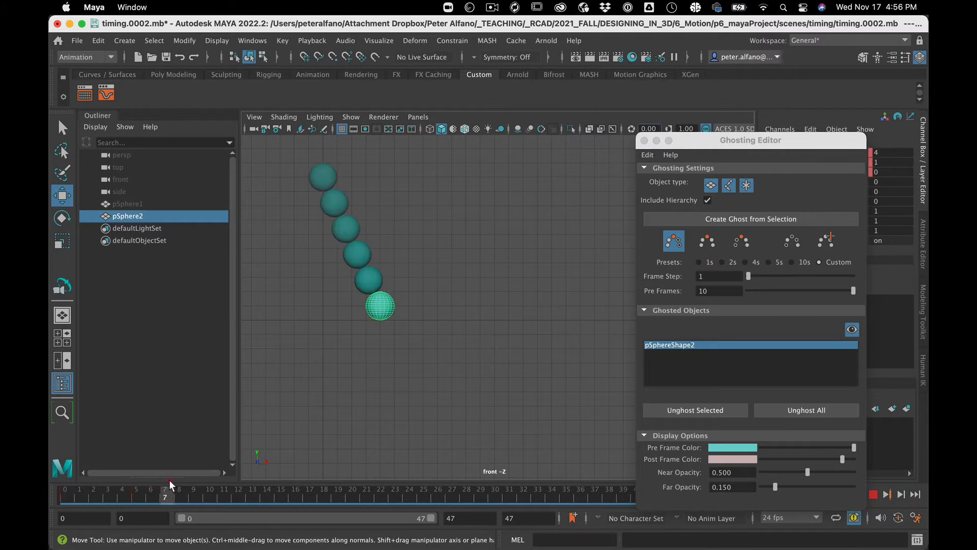
key(alt+v)
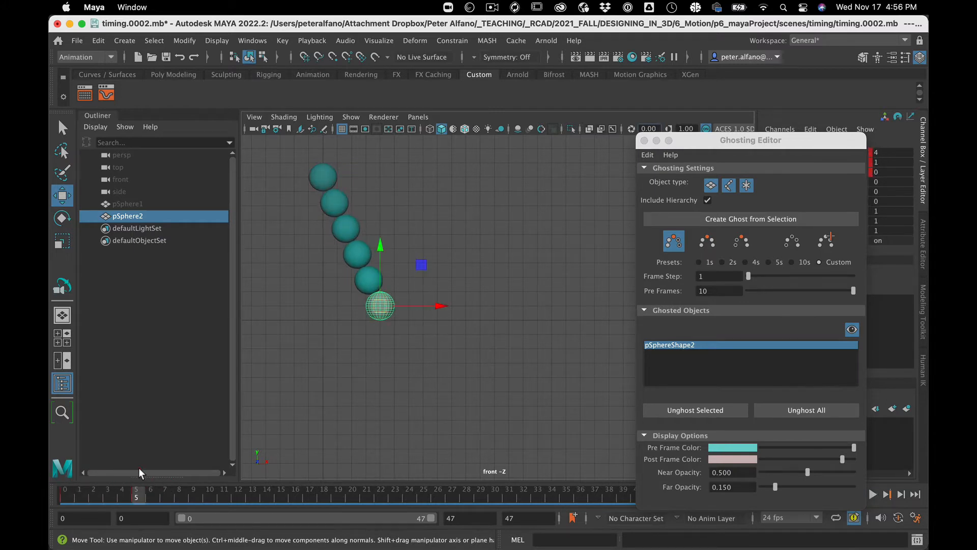
click(719, 290)
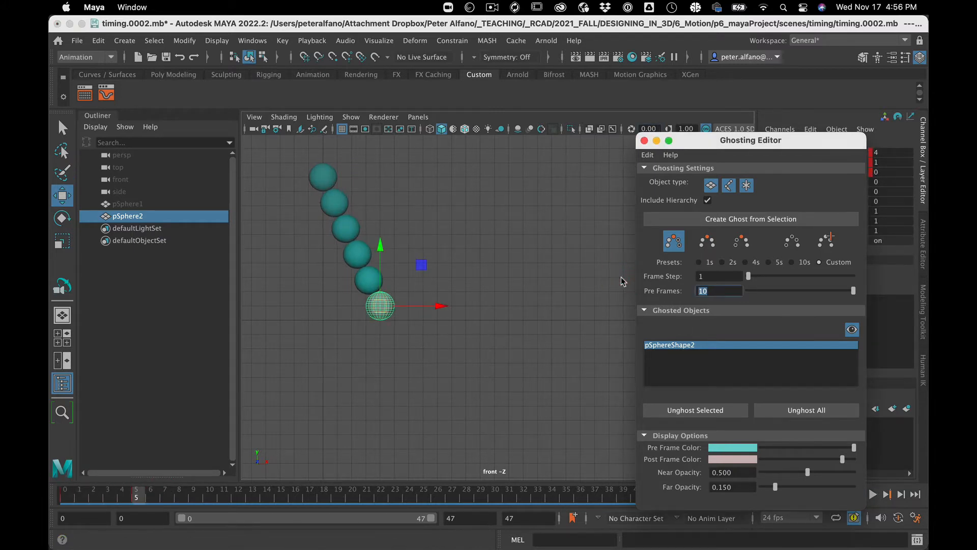
text(30)
key(Return)
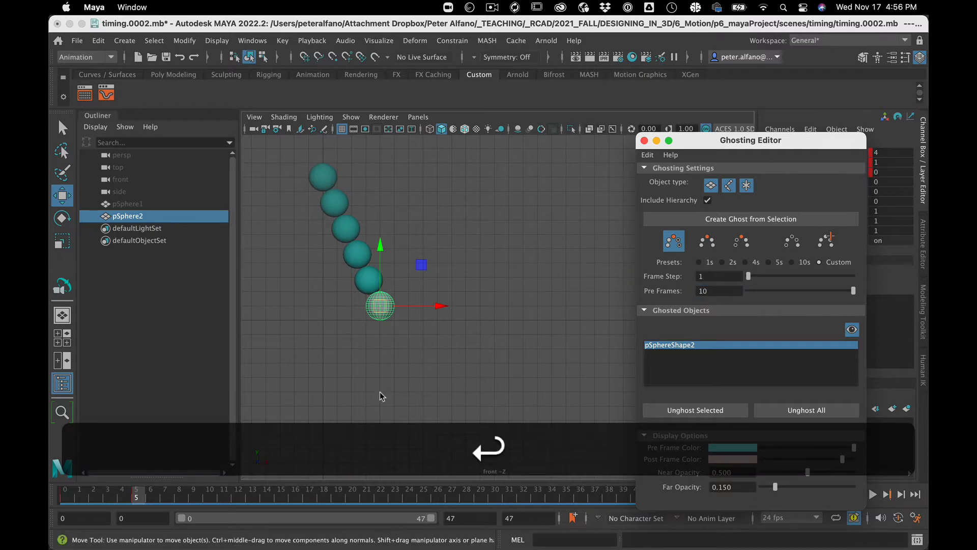
click(133, 501)
key(alt+v)
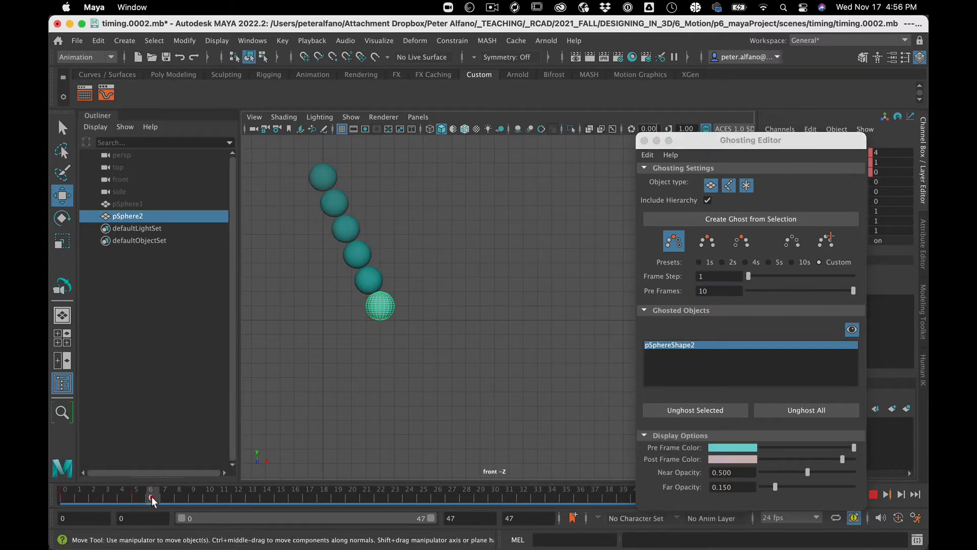
drag(132, 501, 135, 473)
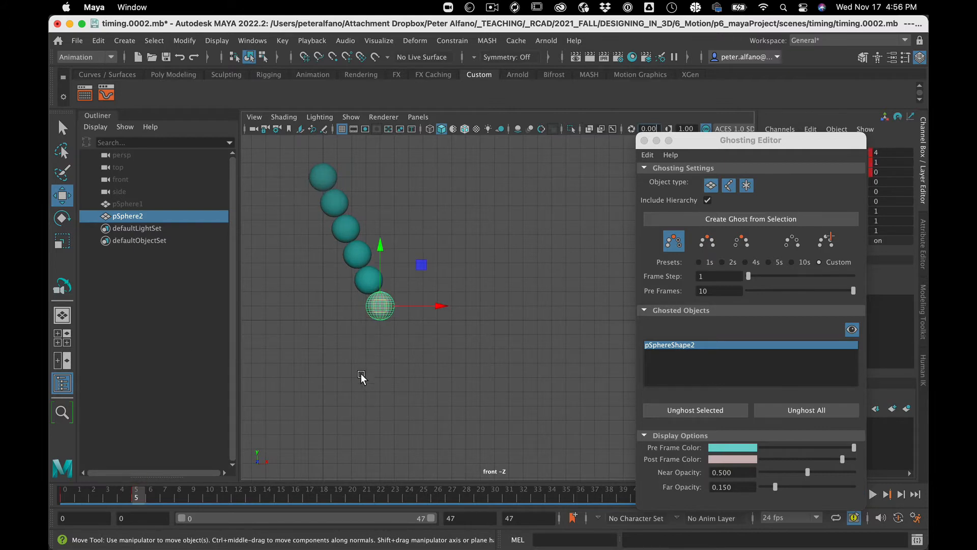
Return to frame 0 and advance one frame at a time with pSphere2 selected to examine its ghost trail
drag(139, 495, 58, 493)
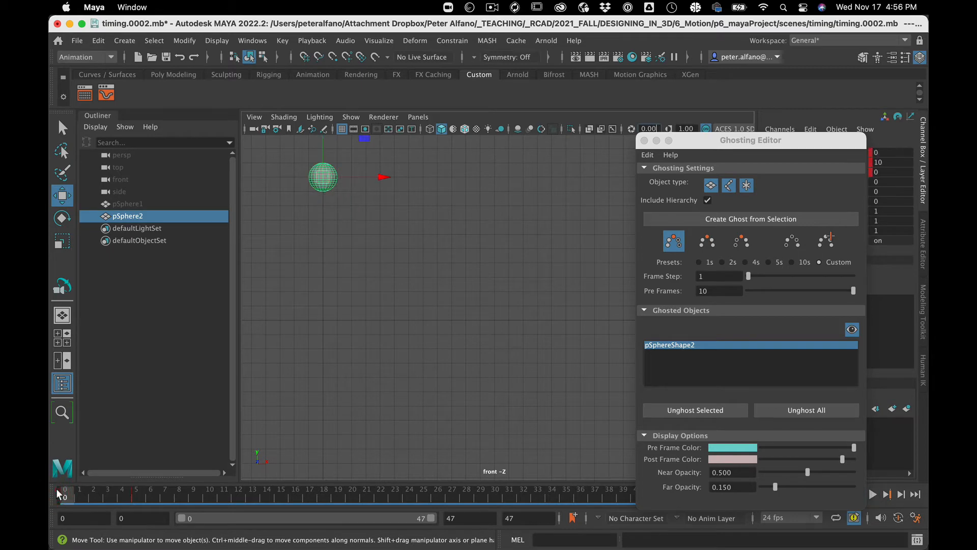
key(alt)
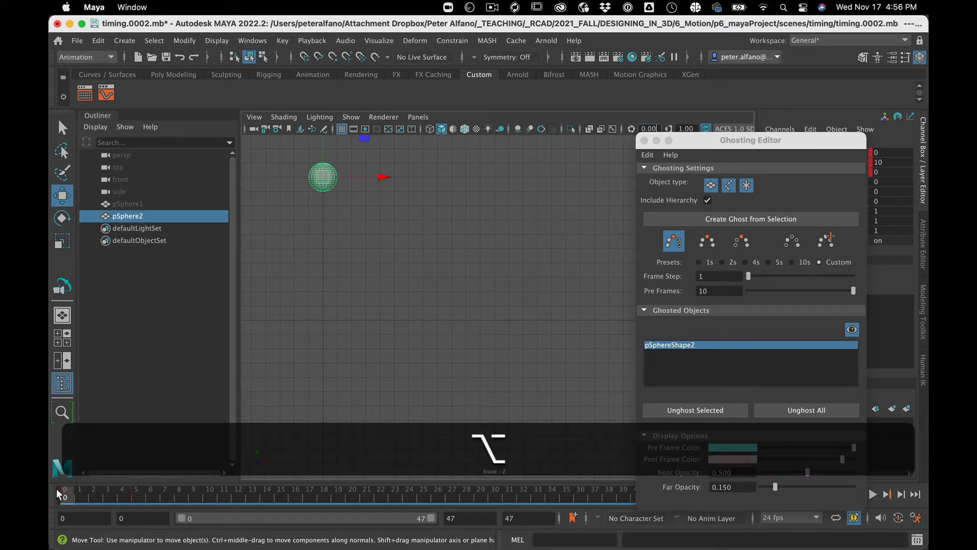
key(alt+period)
click(143, 219)
key(alt+period)
key(alt+period)
key(alt+period)
key(alt+period)
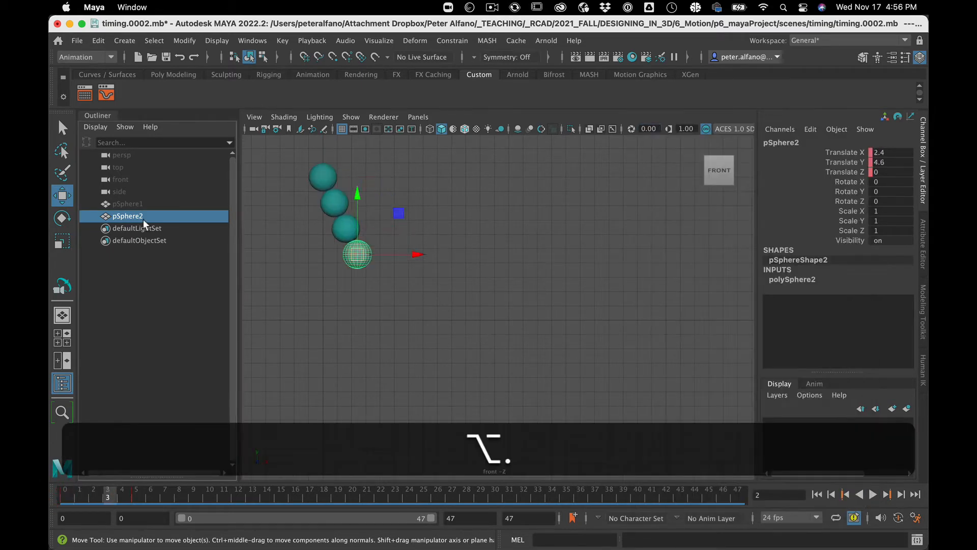
Step back and forth one frame at a time around frame 0 to examine pSphere2's positions and ghost trail
key(alt+comma)
key(alt+comma)
key(alt+comma)
key(alt+comma)
key(alt+comma)
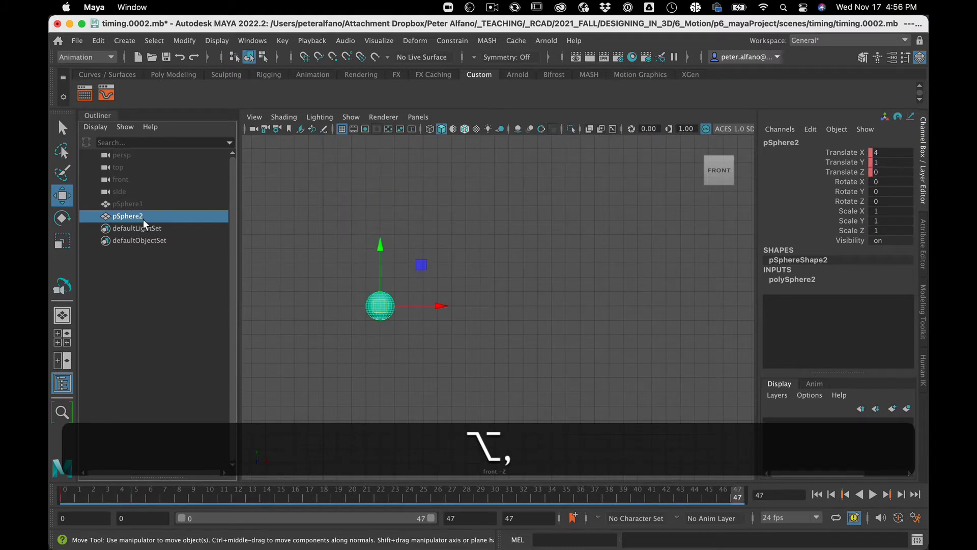
key(alt+period)
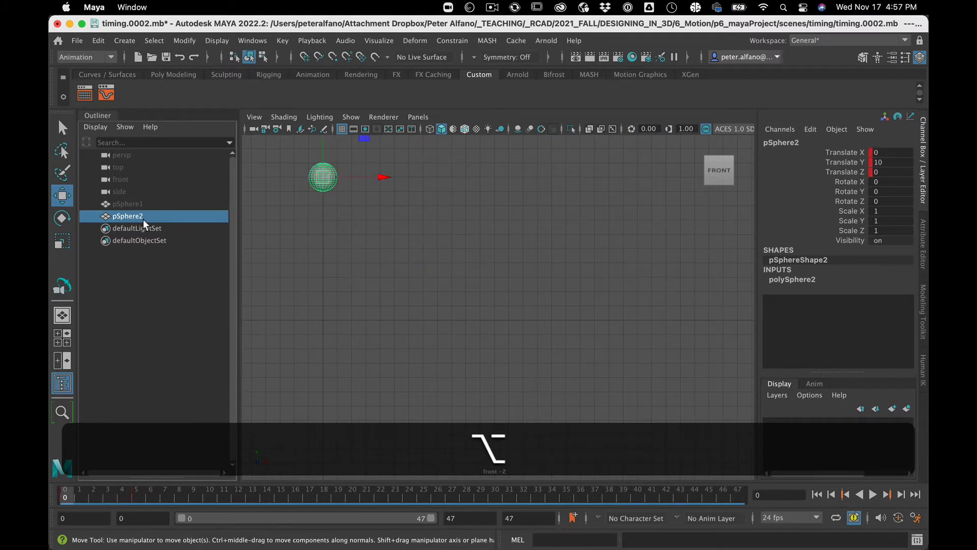
key(alt+period)
key(alt+period)
key(alt+period)
key(alt+period)
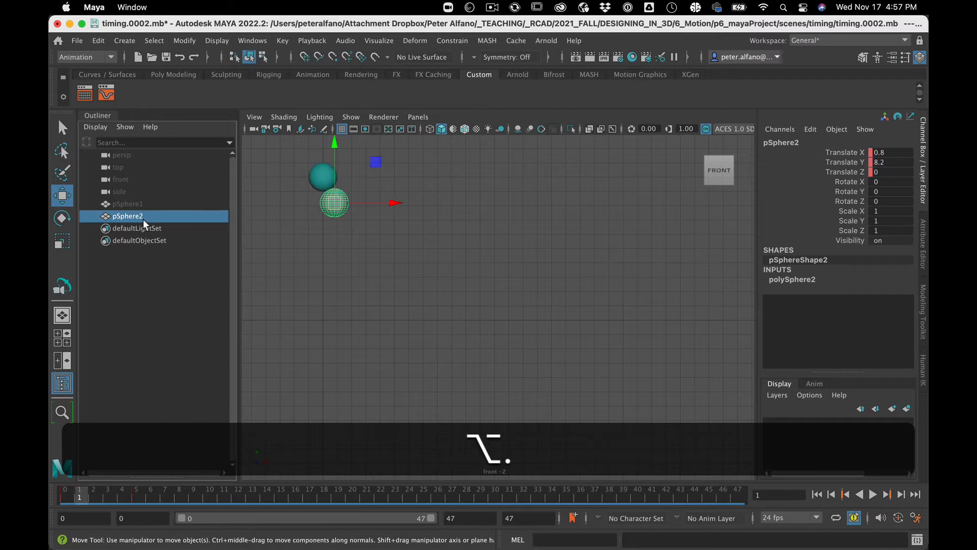
key(alt+comma)
key(alt+comma)
key(alt+comma)
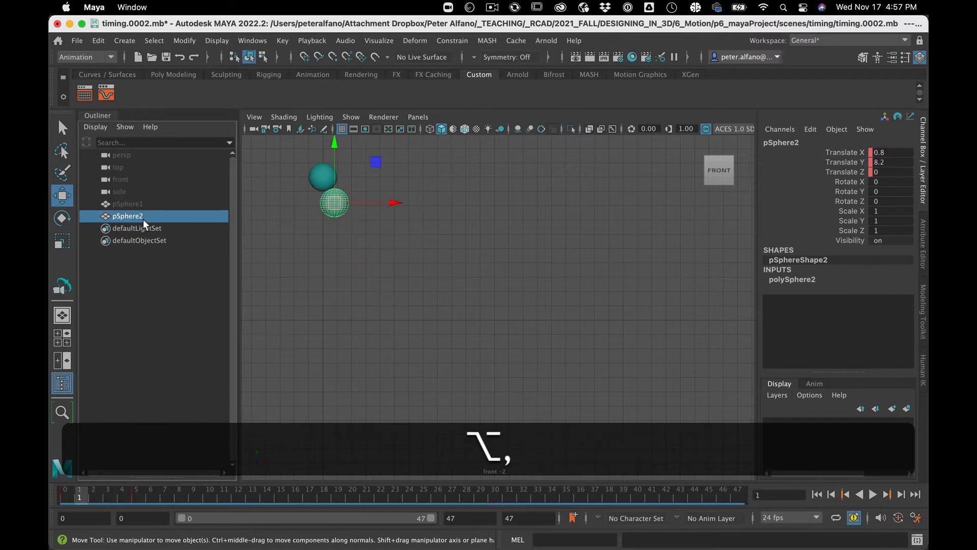
key(alt+comma)
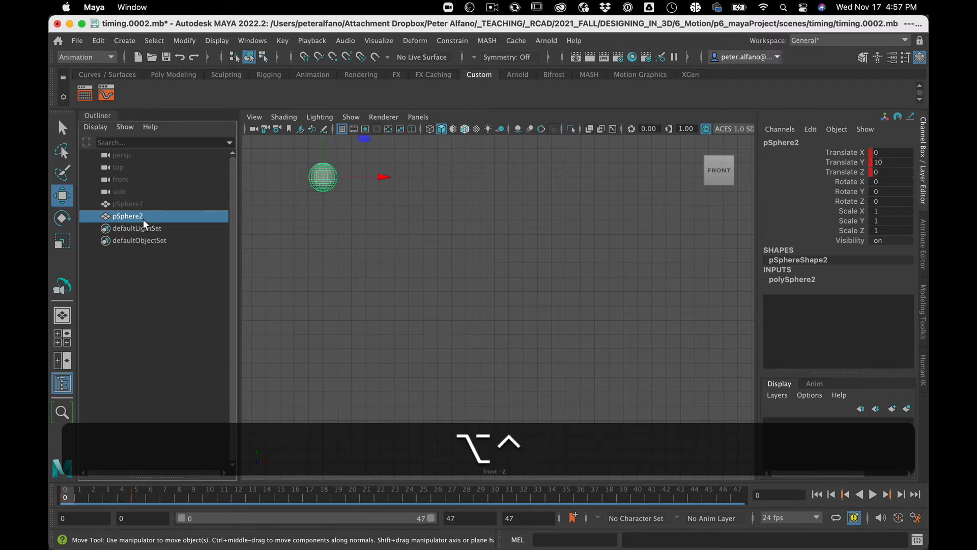
Jump between the keyframes at frames 0 and 5 and scrub that range to examine the ball's first fall
key(ctrl+alt+slash)
key(ctrl+alt+period)
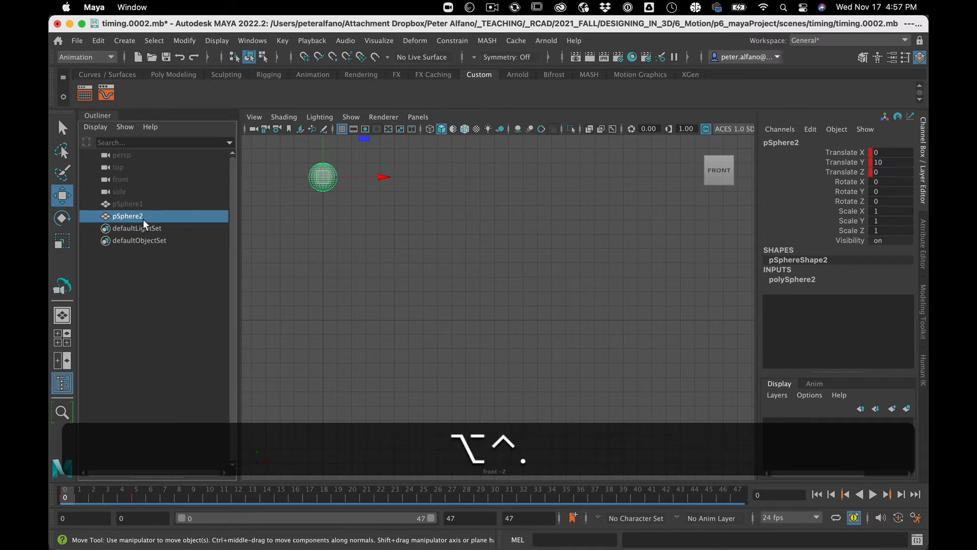
key(period)
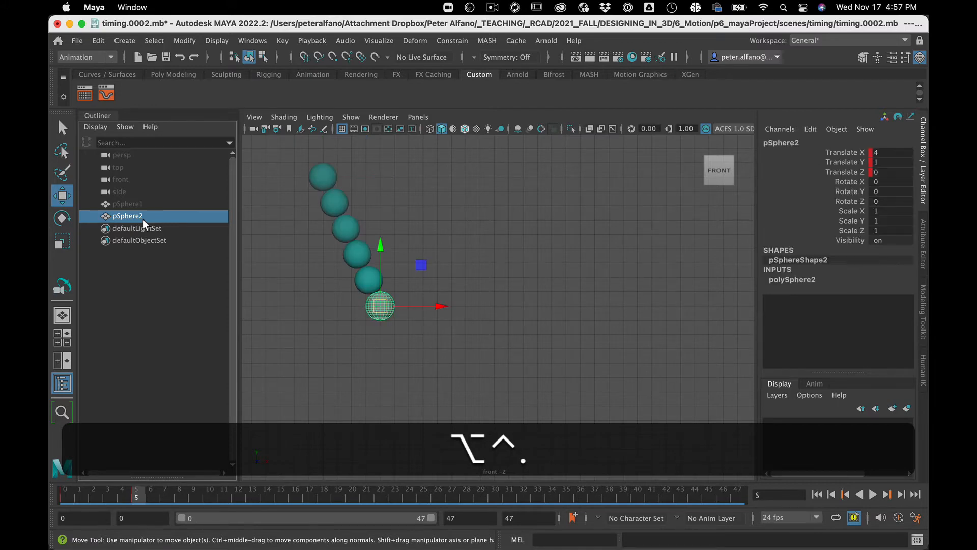
key(ctrl+alt+comma)
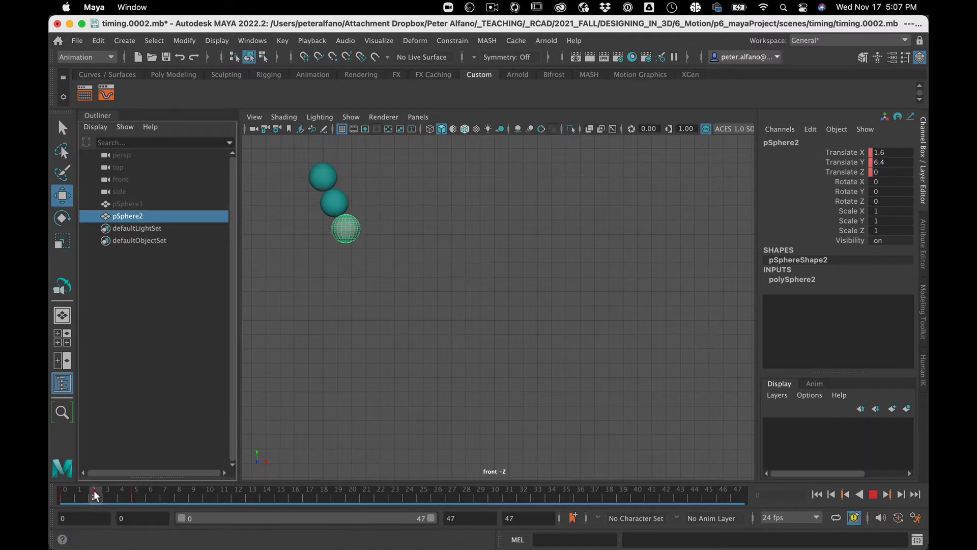
drag(94, 491, 137, 494)
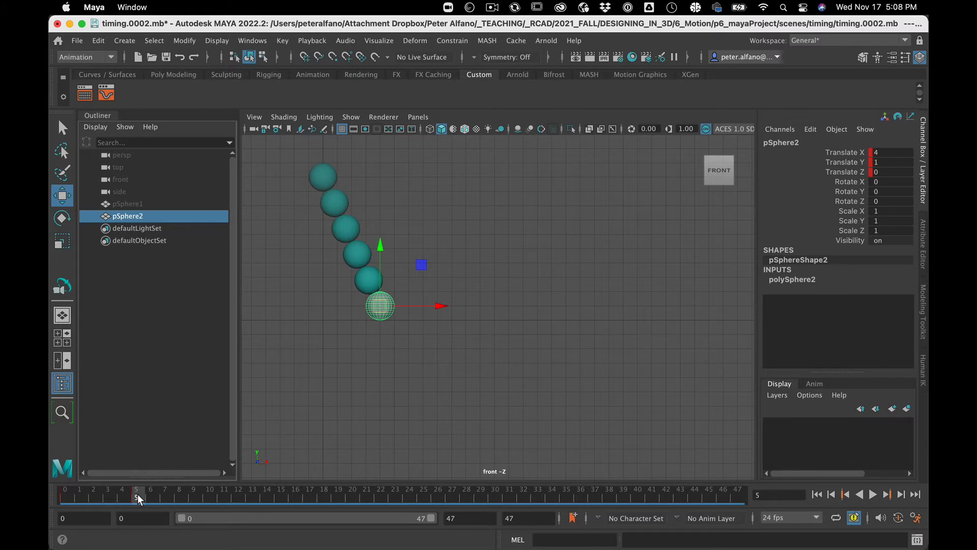
drag(137, 493, 50, 496)
drag(81, 494, 135, 475)
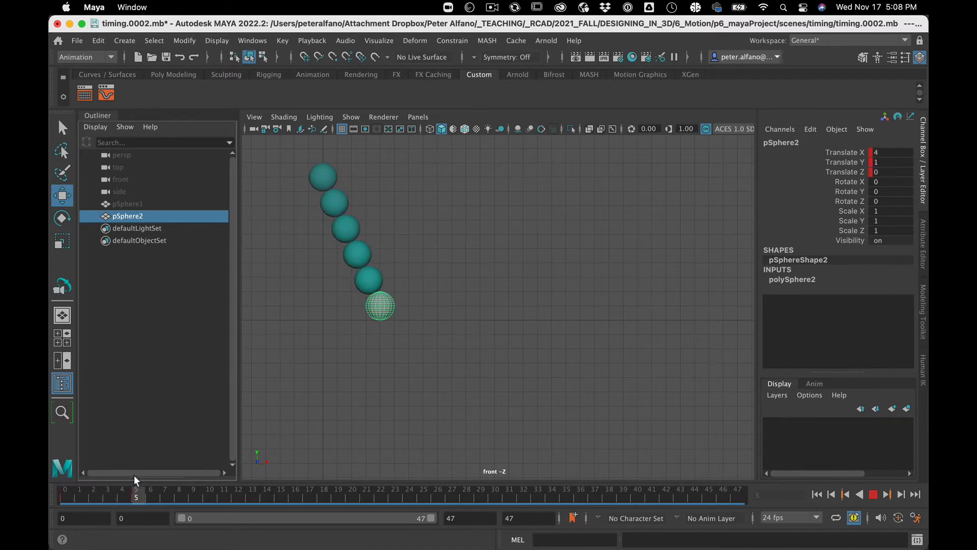
click(133, 474)
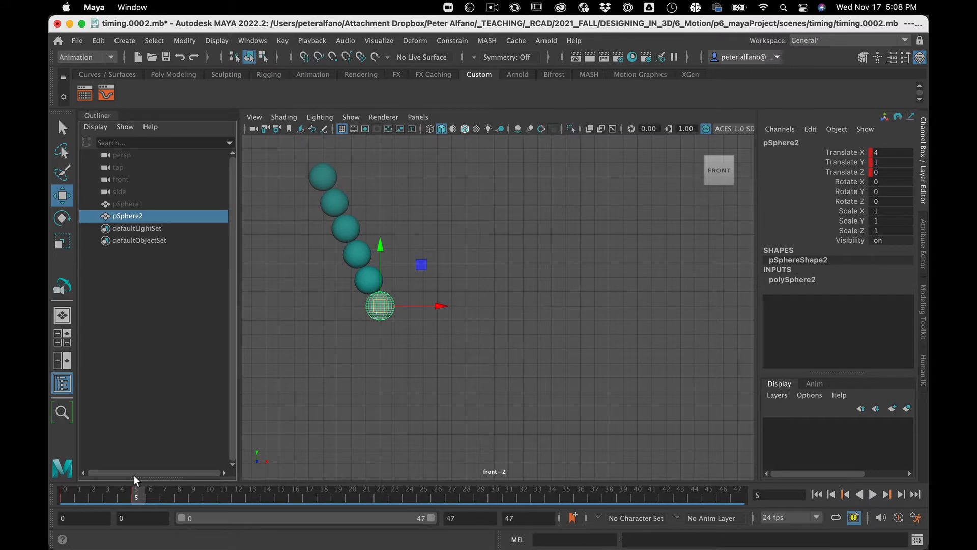
At frame 9, move pSphere2 up to about X 7.76, Y 6.08 as the first bounce's peak and key its translation
key(alt)
key(alt+period)
key(alt+period)
key(alt+period)
key(alt+period)
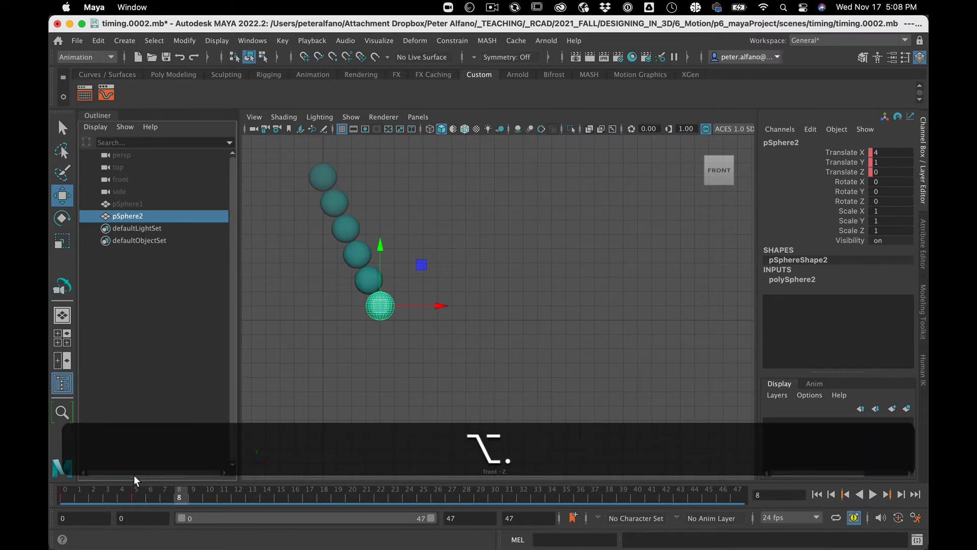
drag(387, 300, 436, 234)
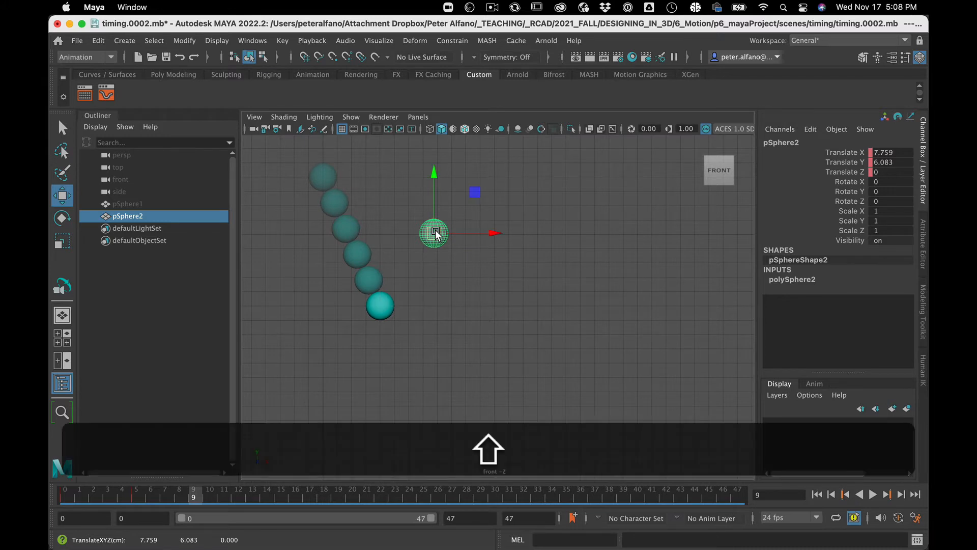
key(shift+w)
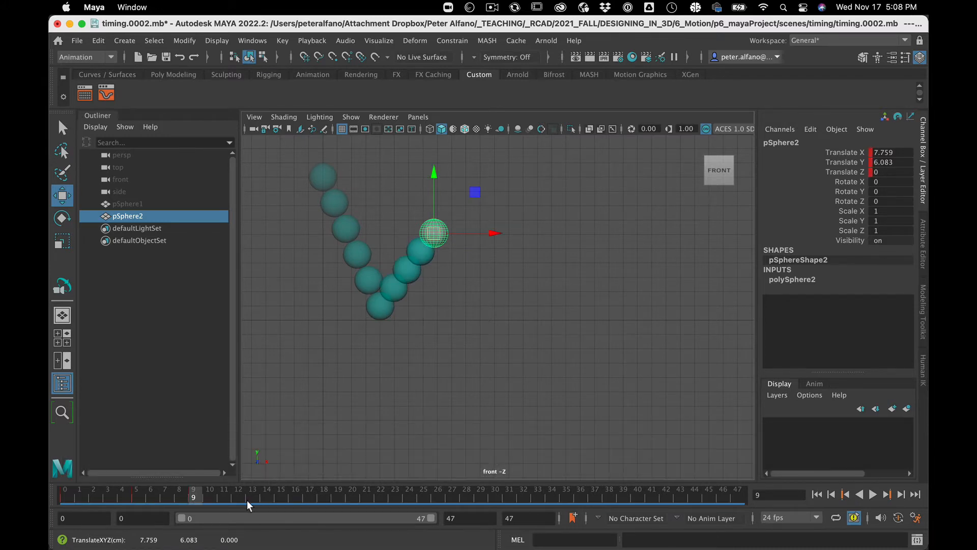
At frame 13, key pSphere2's translation on the ground at about X 11.36, Y 1, and play back the bounce
key(alt)
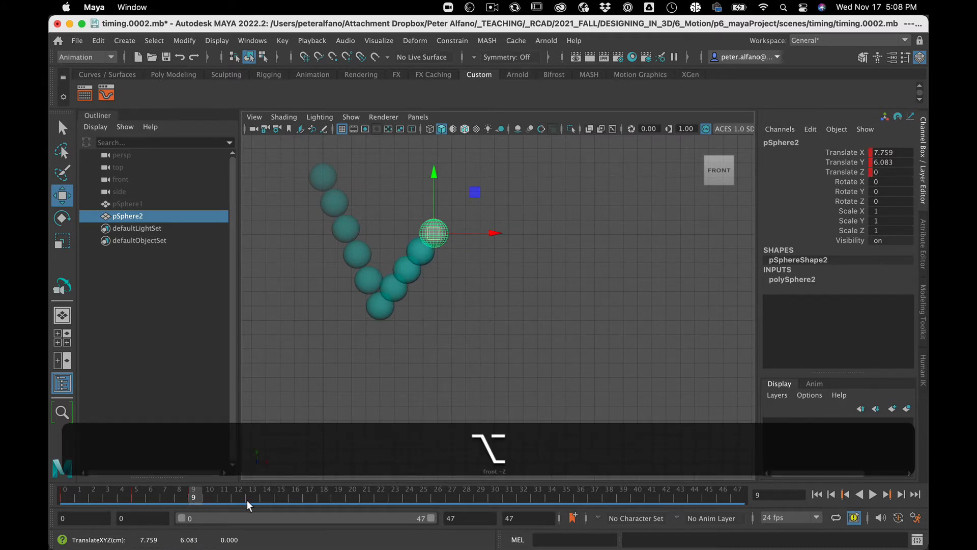
key(alt+period)
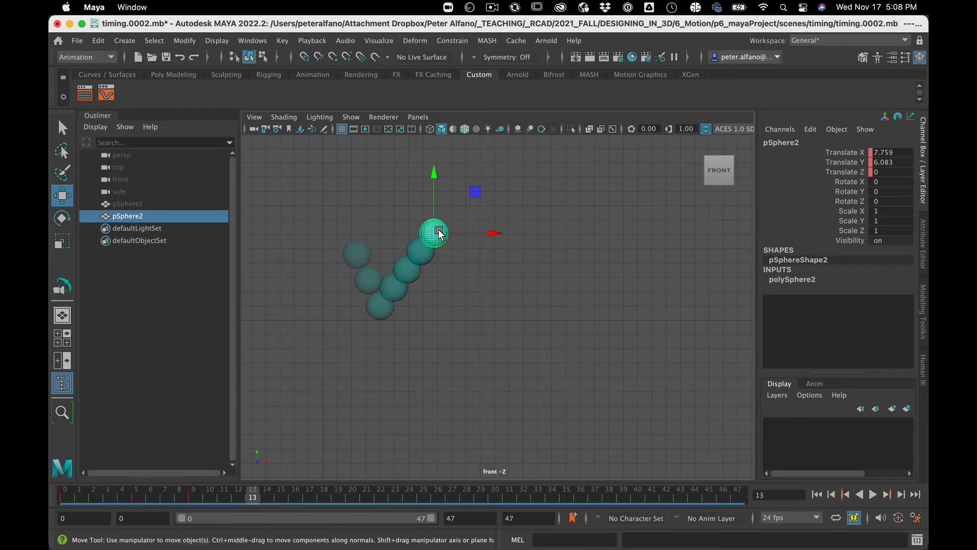
drag(438, 233, 492, 309)
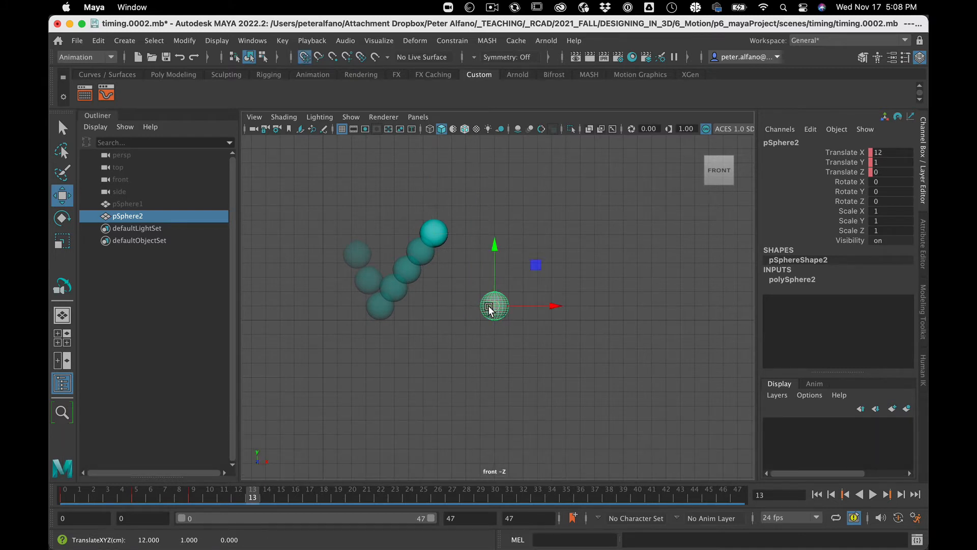
key(shift+w)
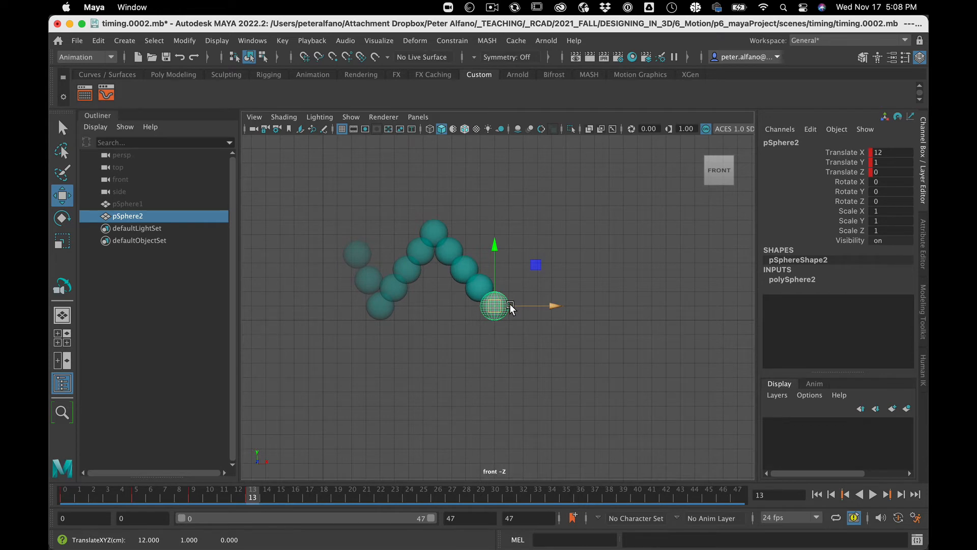
drag(517, 304, 509, 306)
key(shift+w)
key(alt+v)
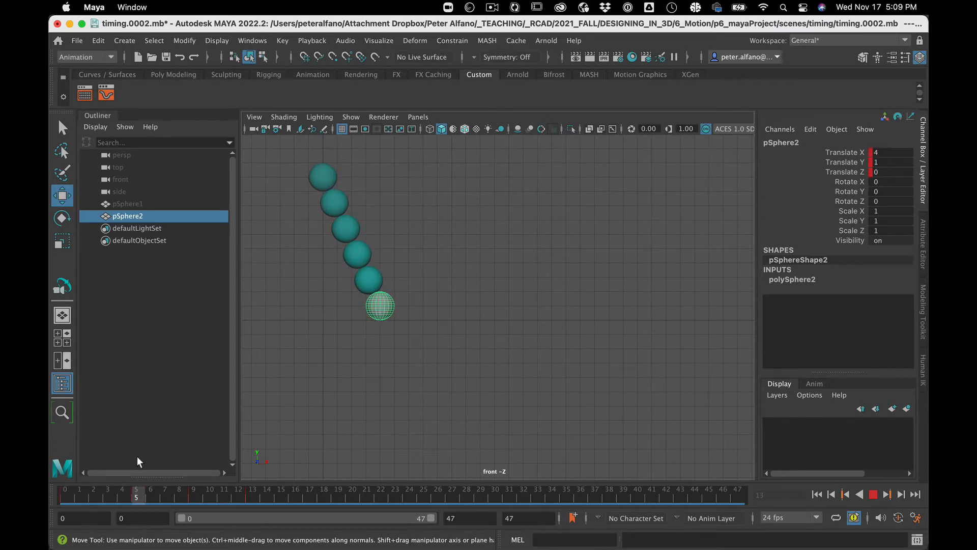
key(Escape)
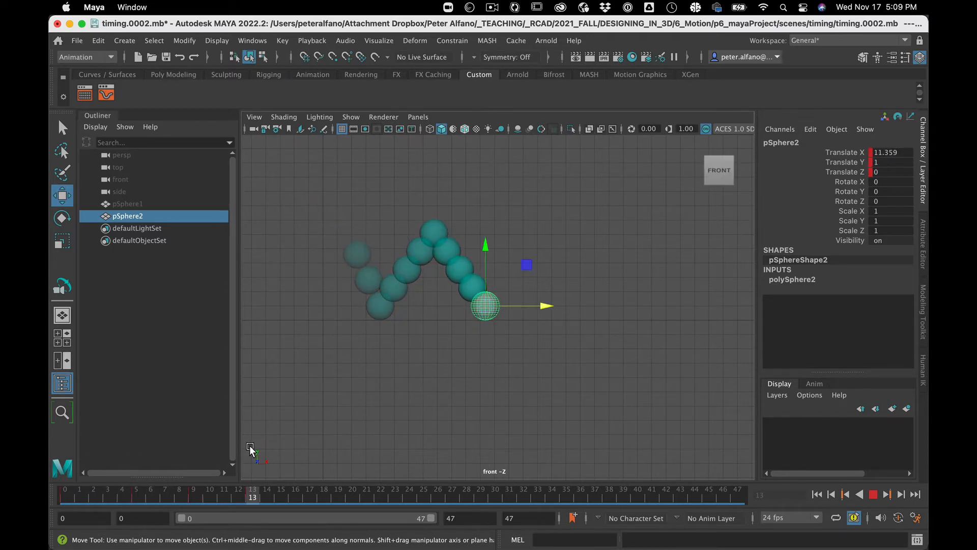
At frame 16, move pSphere2 to a lower second peak at about X 13.58, Y 3.61 and key its translation
key(alt)
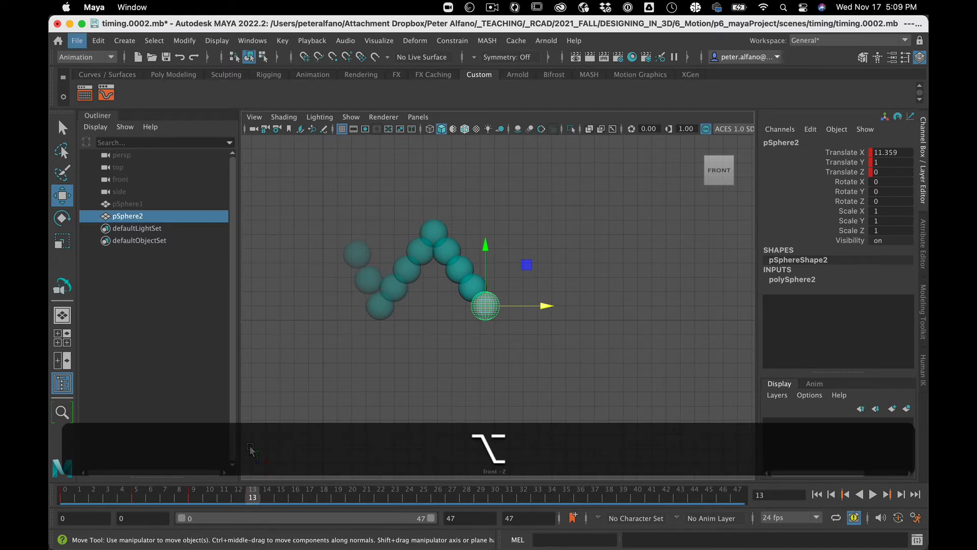
key(alt+period)
key(alt+period)
key(alt+period)
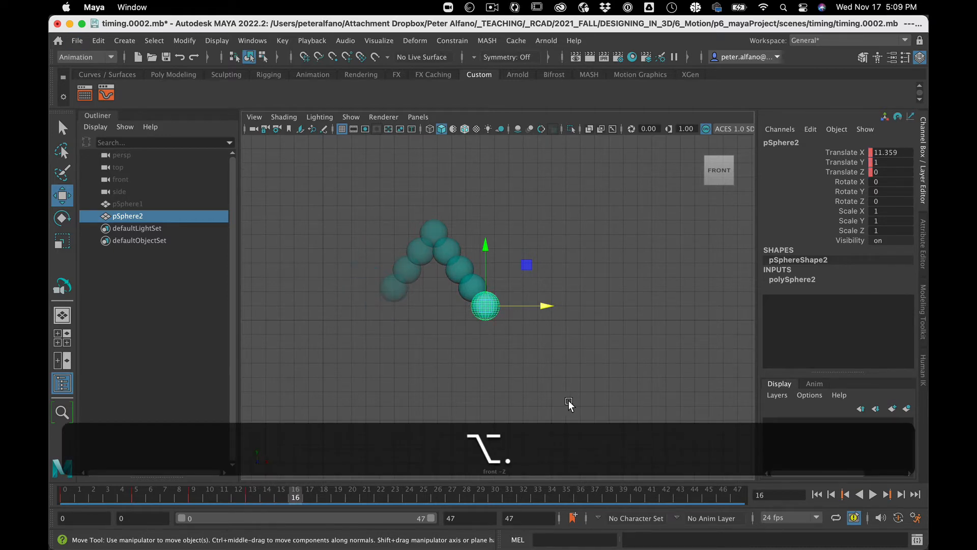
drag(483, 308, 523, 274)
key(shift+w)
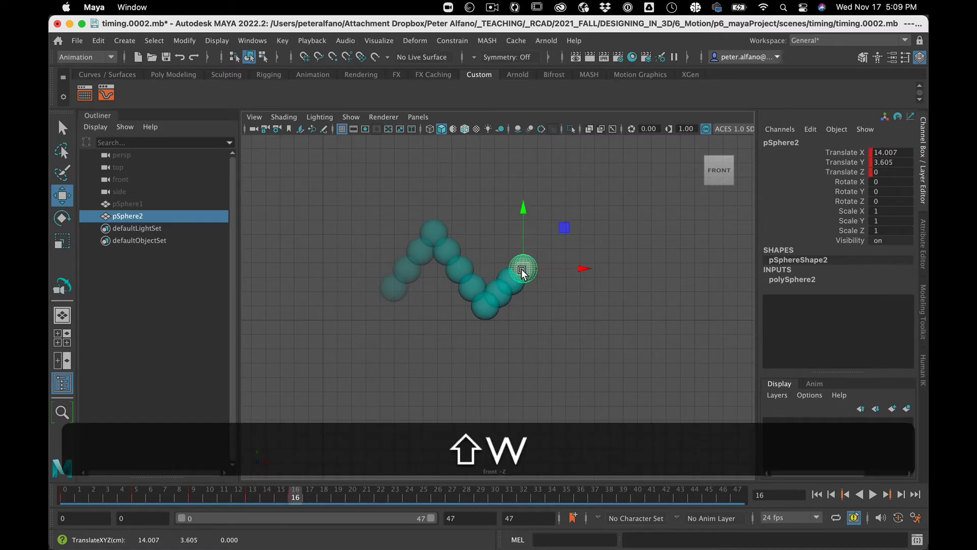
drag(586, 267, 583, 267)
key(shift+w)
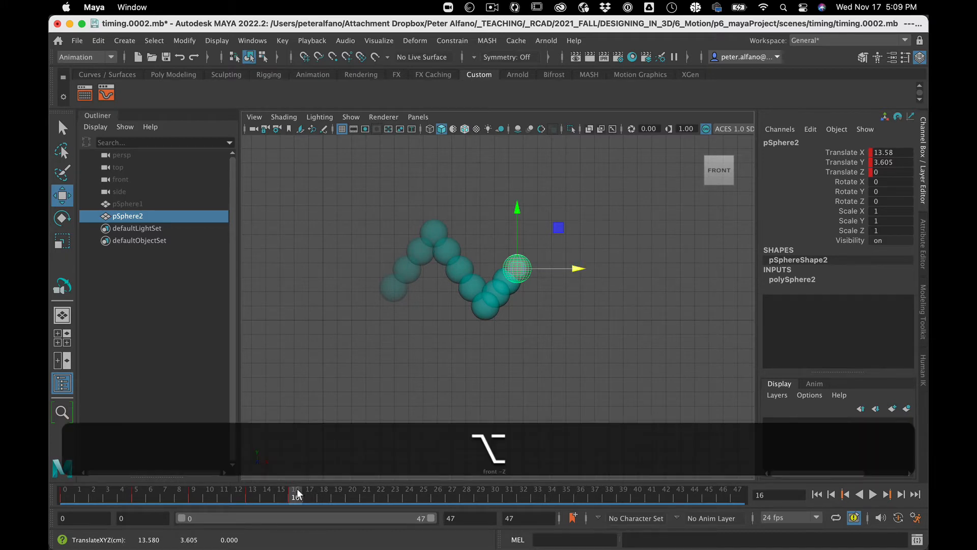
At frame 19, bring pSphere2 back to the ground at about X 16.13, Y 1 and key its translation
key(alt+period)
key(alt+period)
key(alt+period)
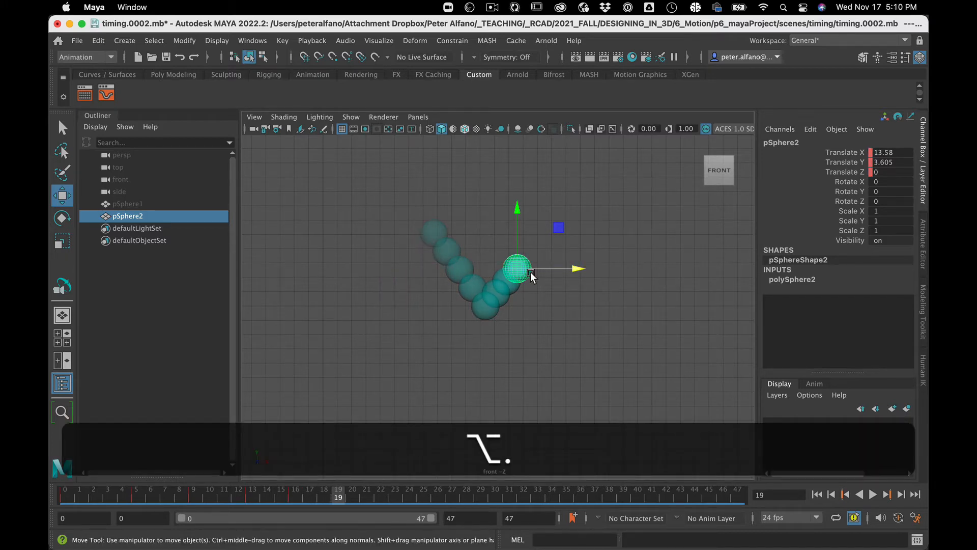
key(x)
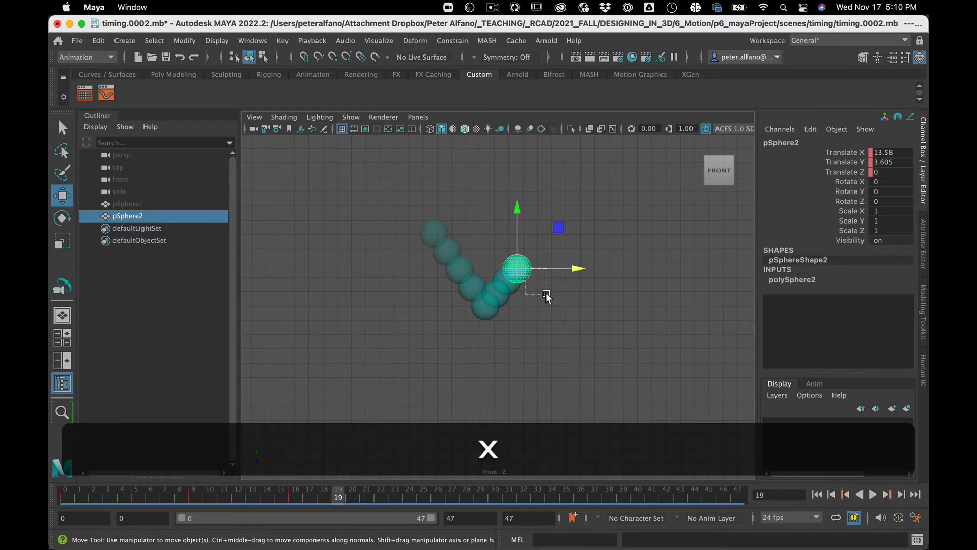
drag(520, 270, 612, 307)
key(x)
key(shift+w)
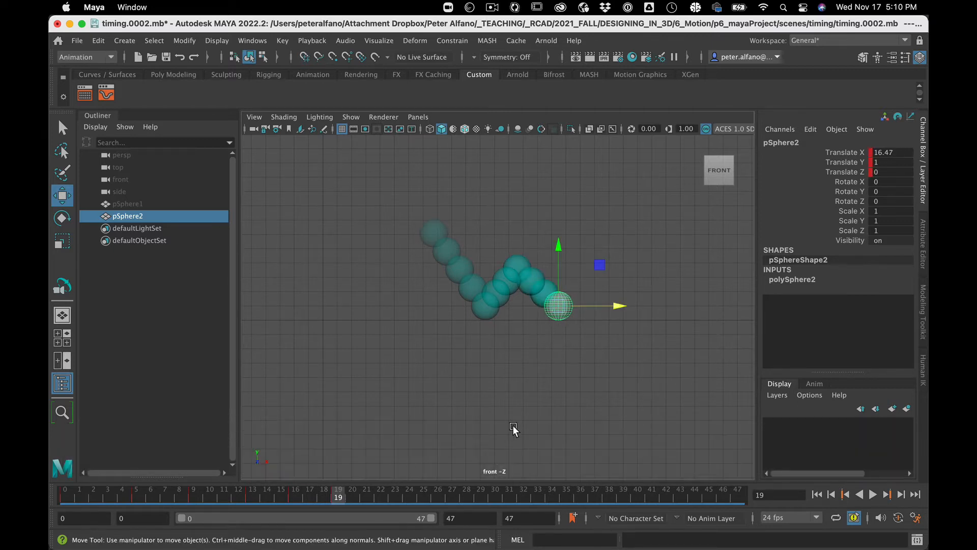
drag(618, 306, 615, 305)
key(shift+w)
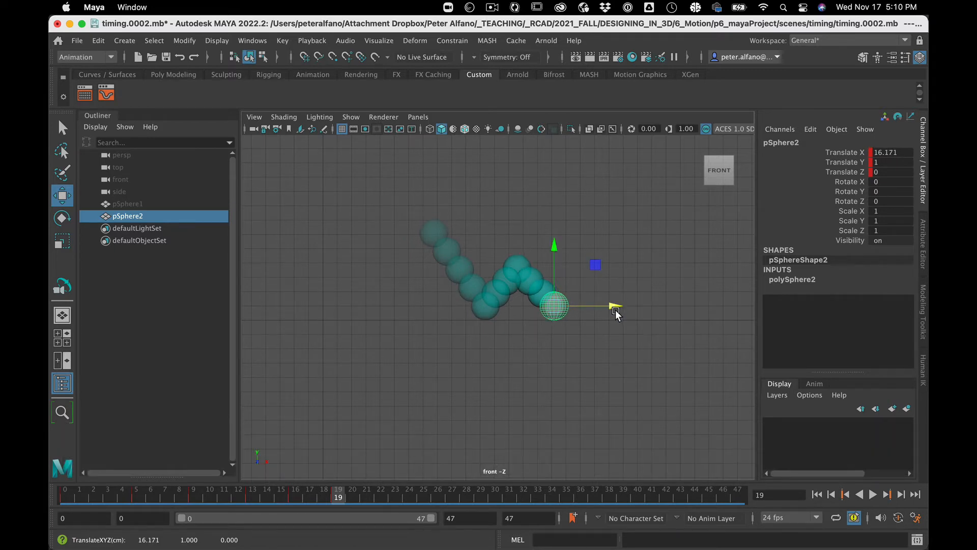
drag(615, 309, 613, 308)
key(shift+w)
At frame 21, move pSphere2 to a small third peak at about X 17.62, Y 2.28 and key its translation
key(alt)
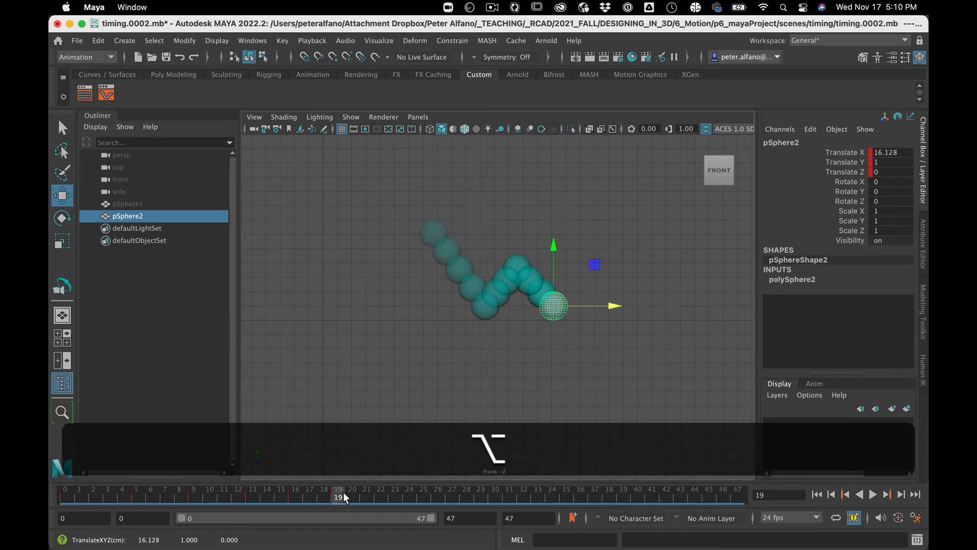
key(alt+period)
key(alt+period)
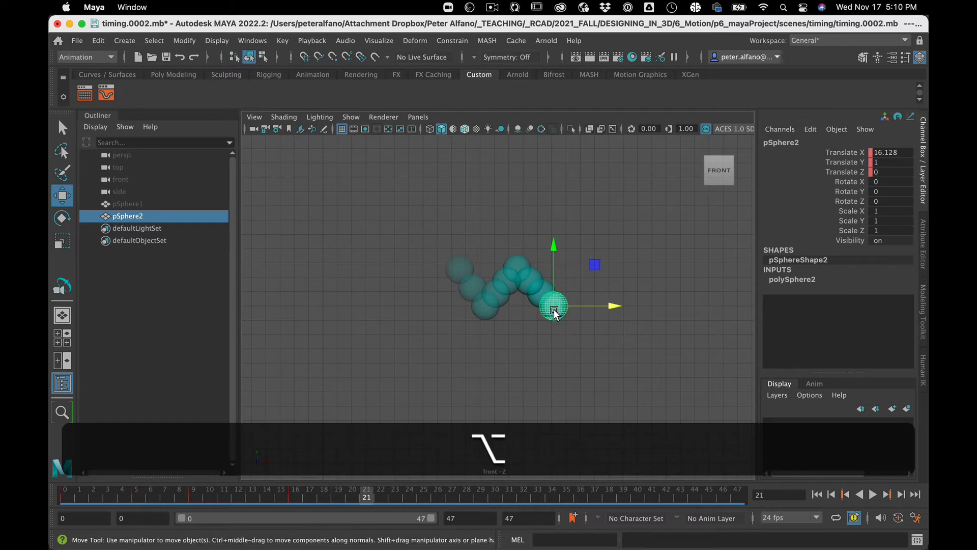
drag(555, 308, 577, 290)
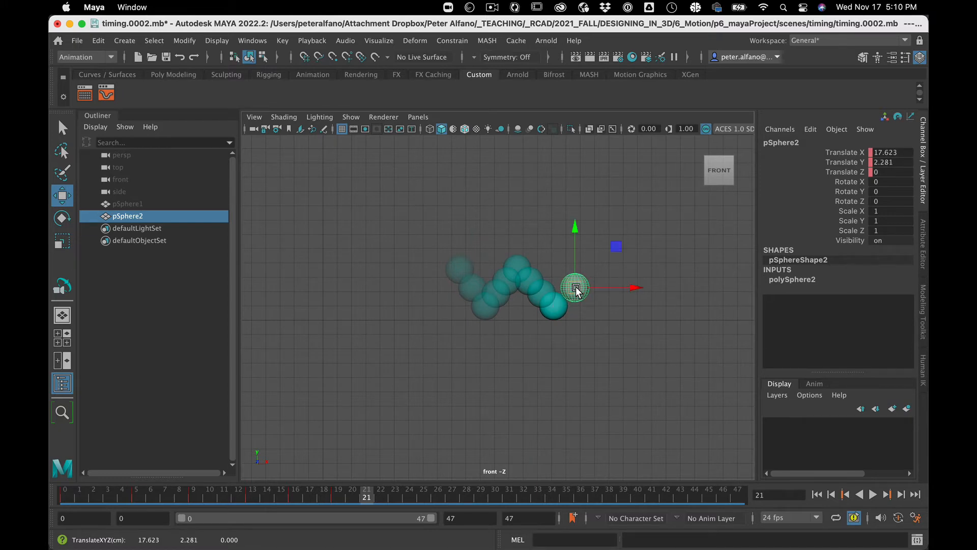
key(shift+w)
At frame 23, land pSphere2 on the ground at about X 19.47, Y 1 and key its translation
key(alt+period)
key(alt+period)
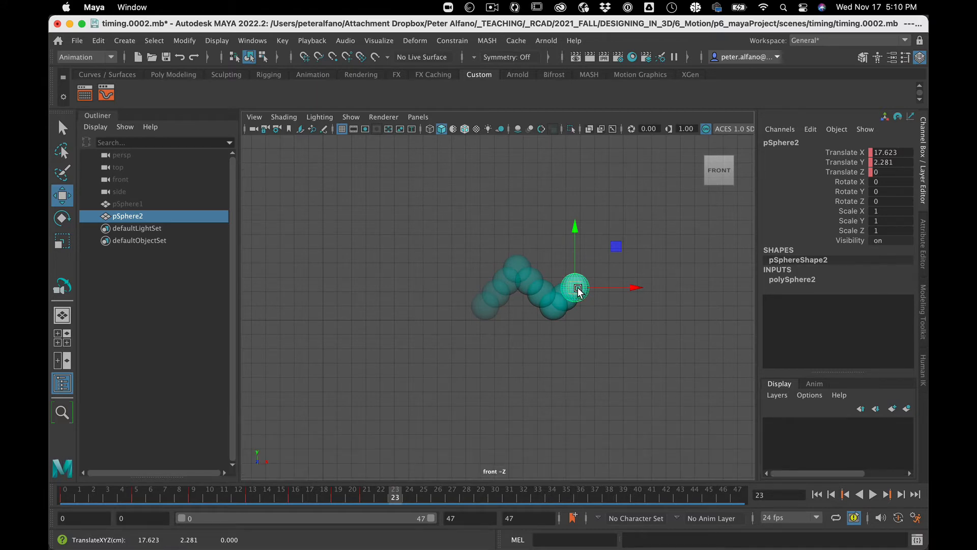
key(x)
drag(578, 290, 657, 304)
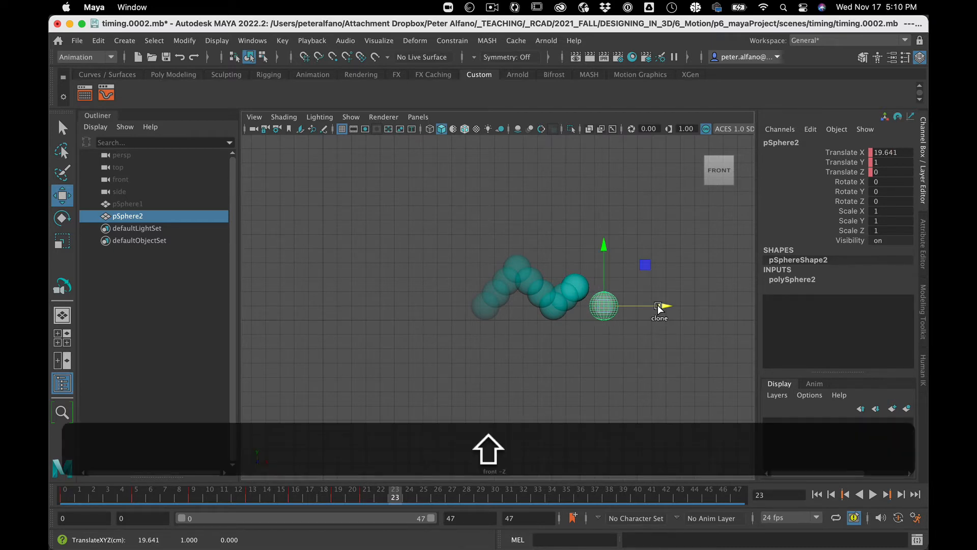
key(shift+w)
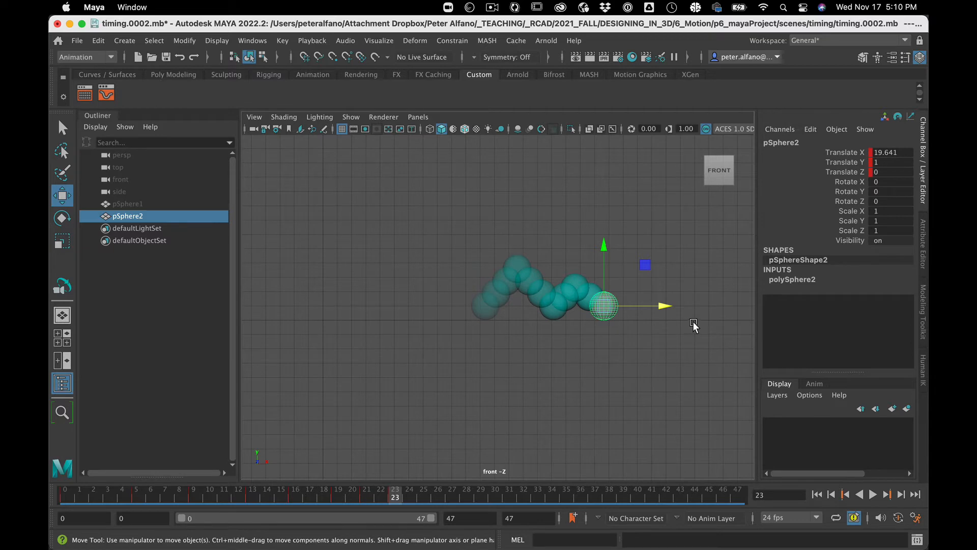
drag(665, 306, 663, 307)
key(shift+w)
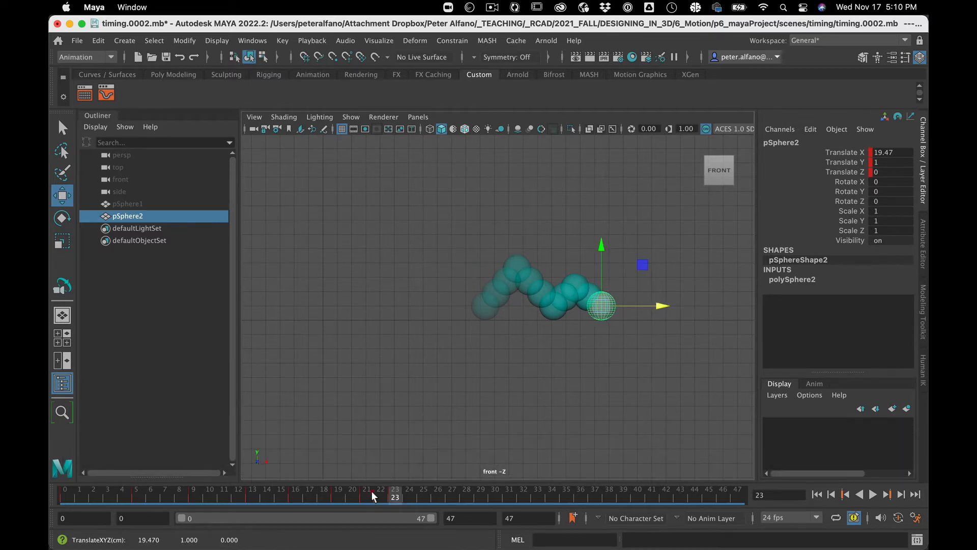
Tighten the third bounce by rekeying pSphere2's translation at about X 17.45 on frame 21 and about X 19.26 on frame 23
drag(372, 492, 366, 491)
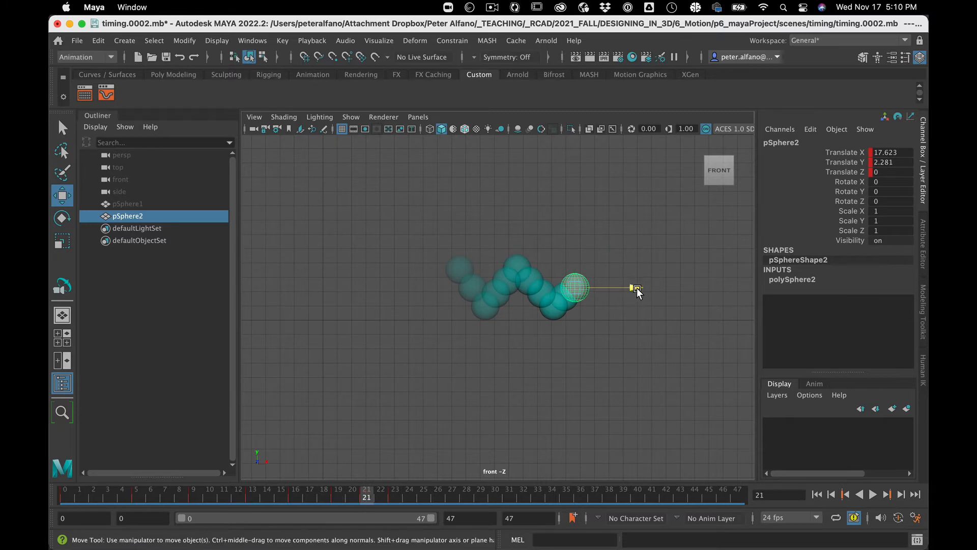
drag(636, 289, 635, 289)
key(shift+w)
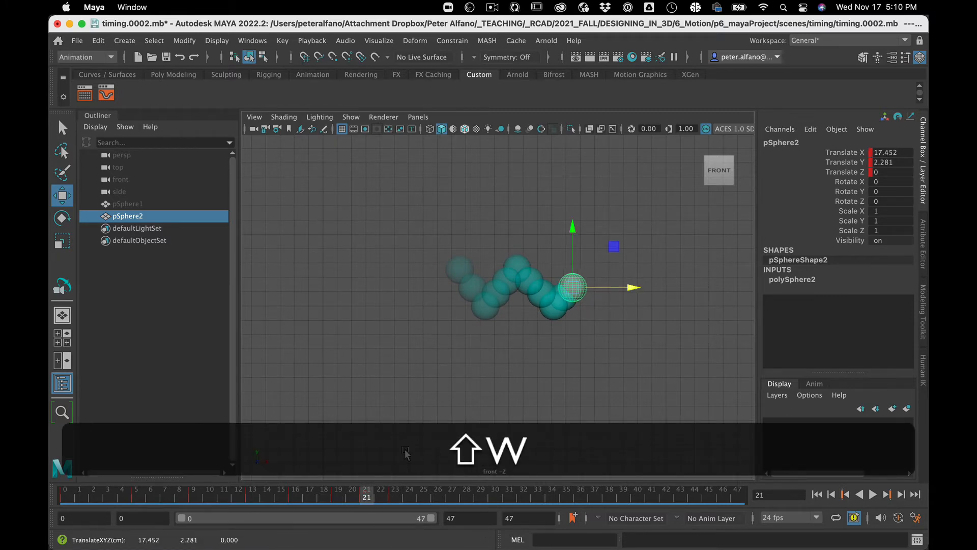
drag(372, 492, 398, 493)
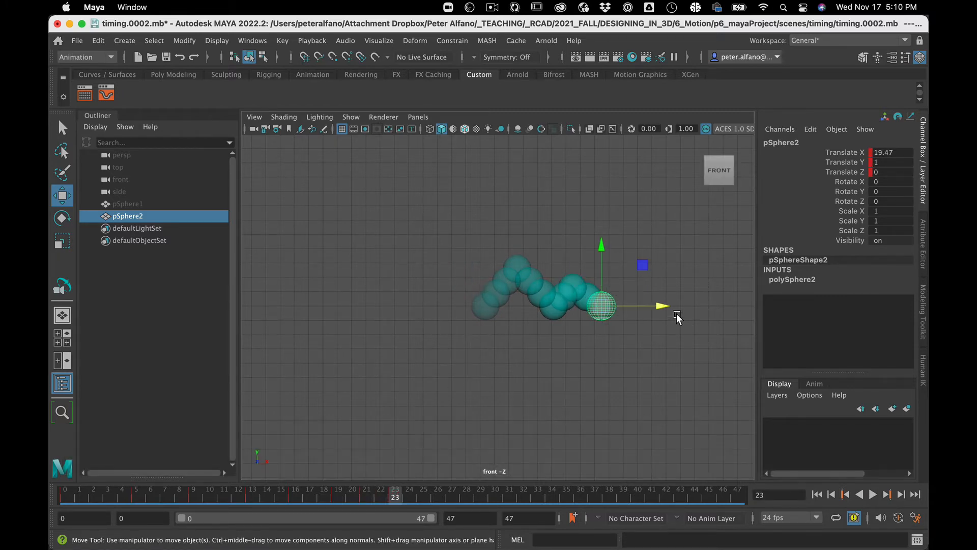
drag(667, 306, 664, 307)
key(shift+w)
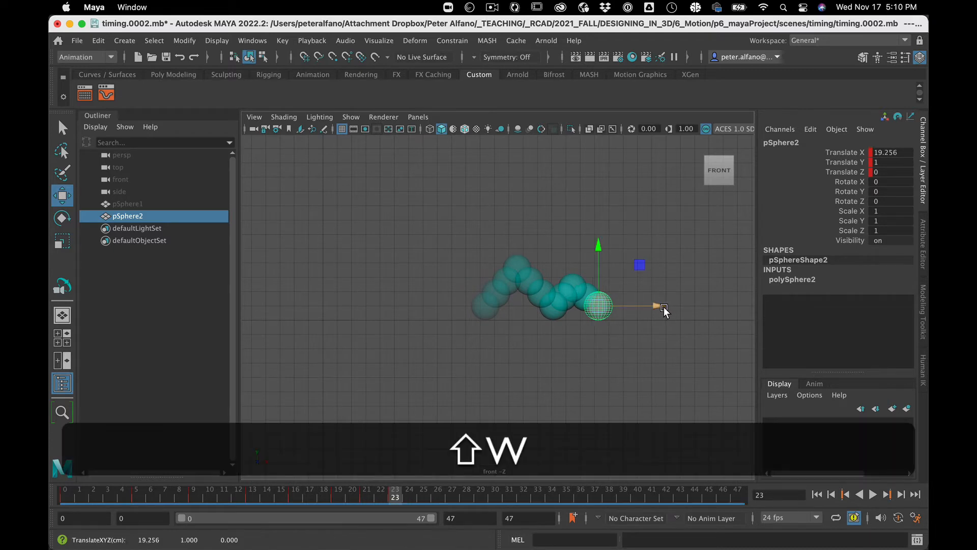
At frame 24, move pSphere2 to a tiny fourth peak at about X 20.15, Y 1.73 and key its translation
key(alt)
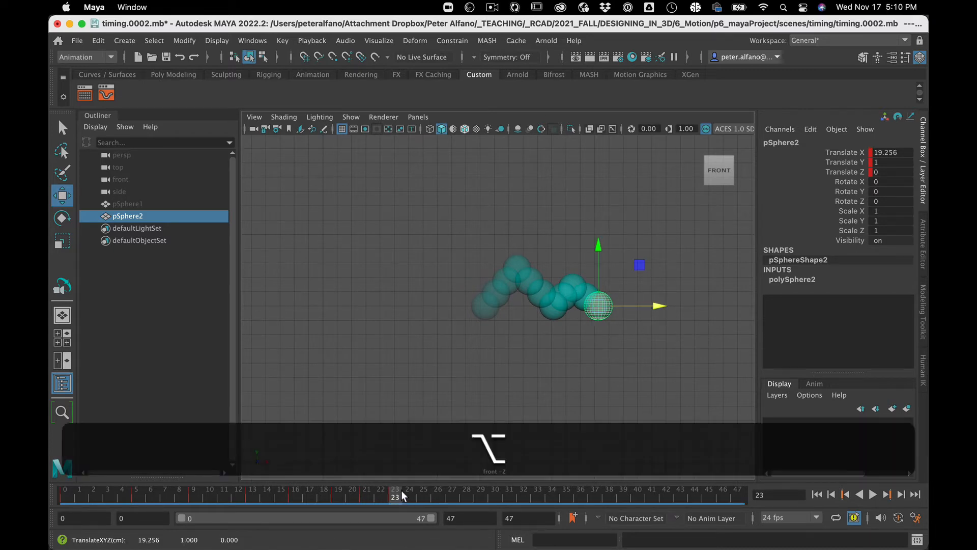
key(alt+Right)
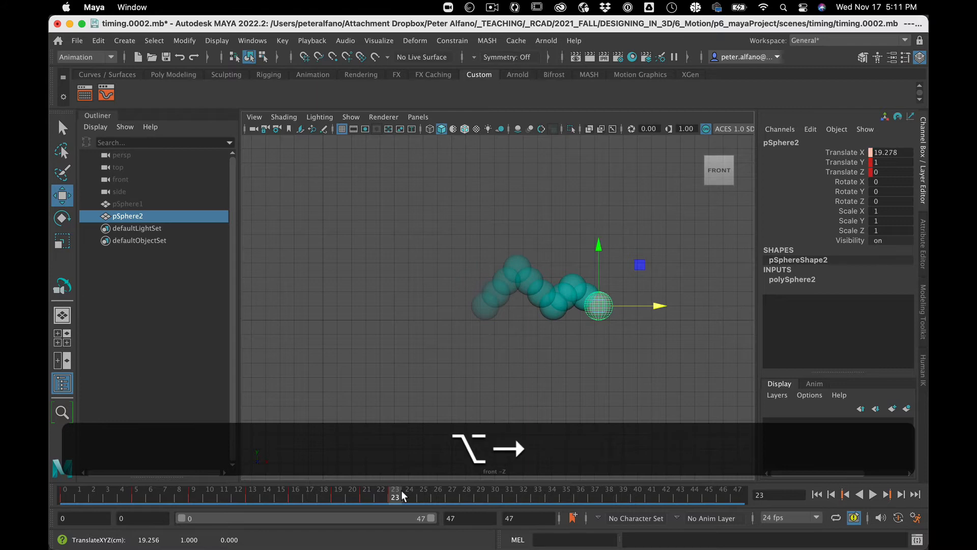
key(alt+period)
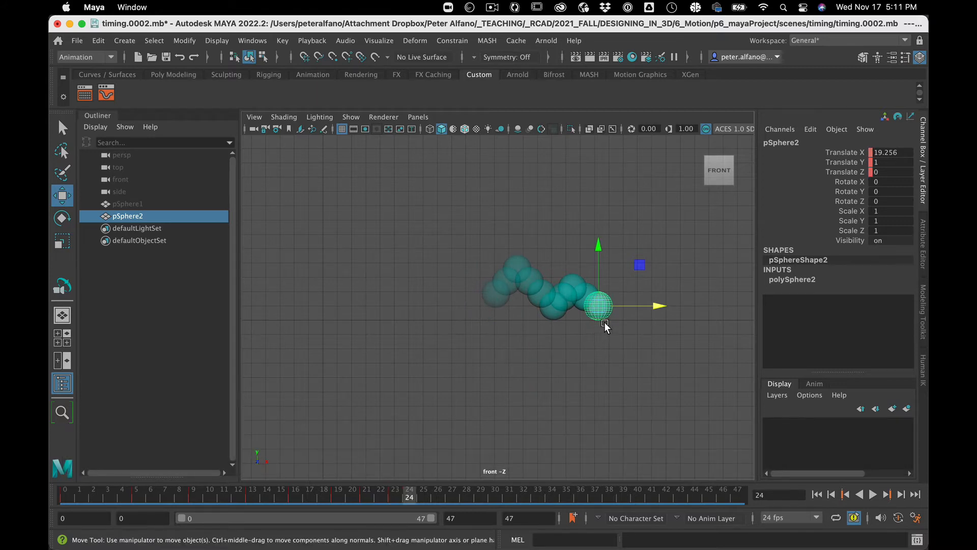
drag(601, 306, 614, 295)
key(shift+w)
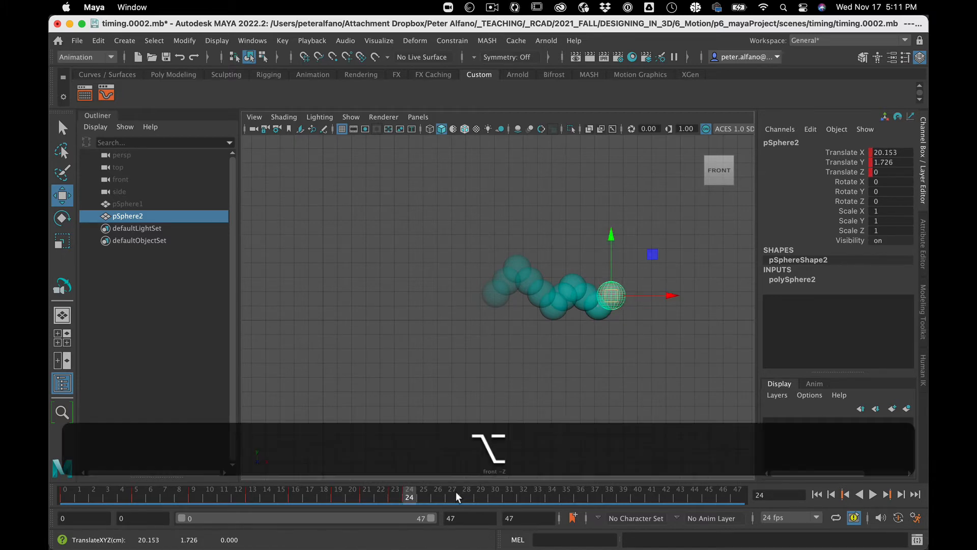
At frame 25, land pSphere2 on the ground at about X 21.57, Y 1 and key its translation
key(alt+period)
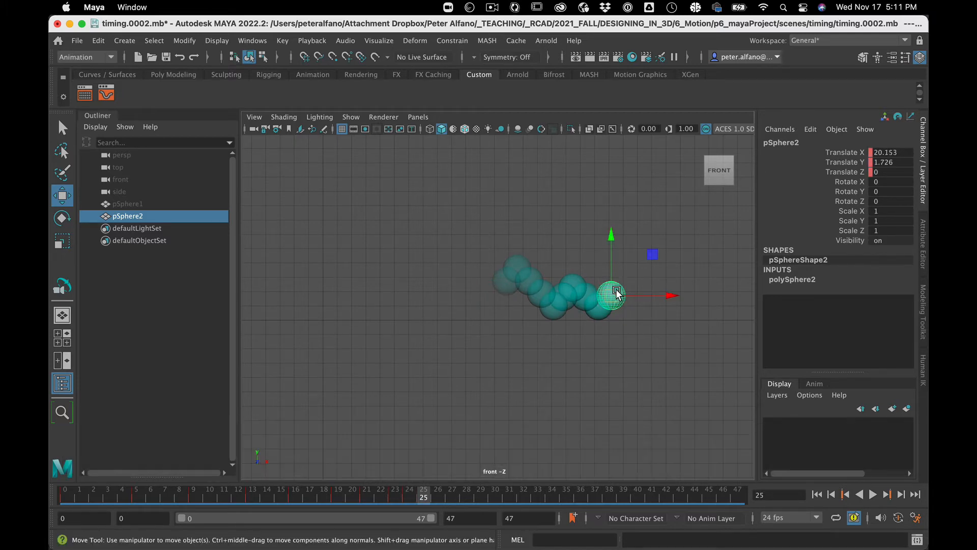
drag(611, 296, 633, 309)
key(shift)
key(shift+x)
drag(693, 305, 694, 303)
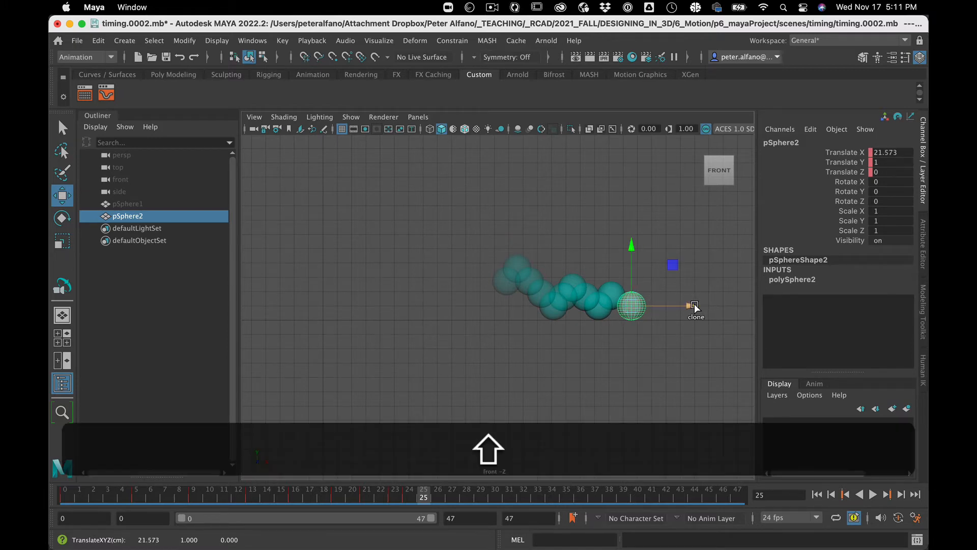
key(shift+w)
Play the animation from frame 0 to review the spacing and timing of the bounces
drag(406, 494, 65, 473)
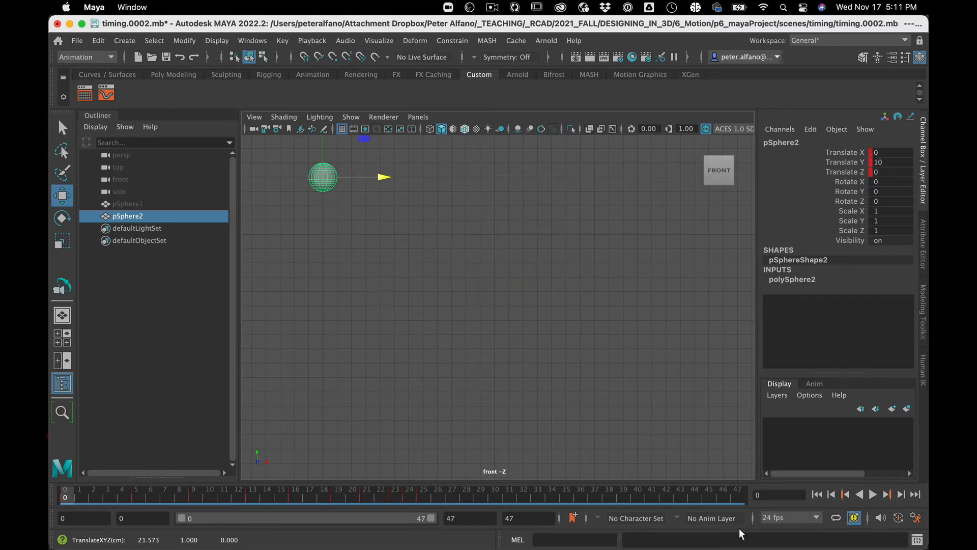
click(873, 495)
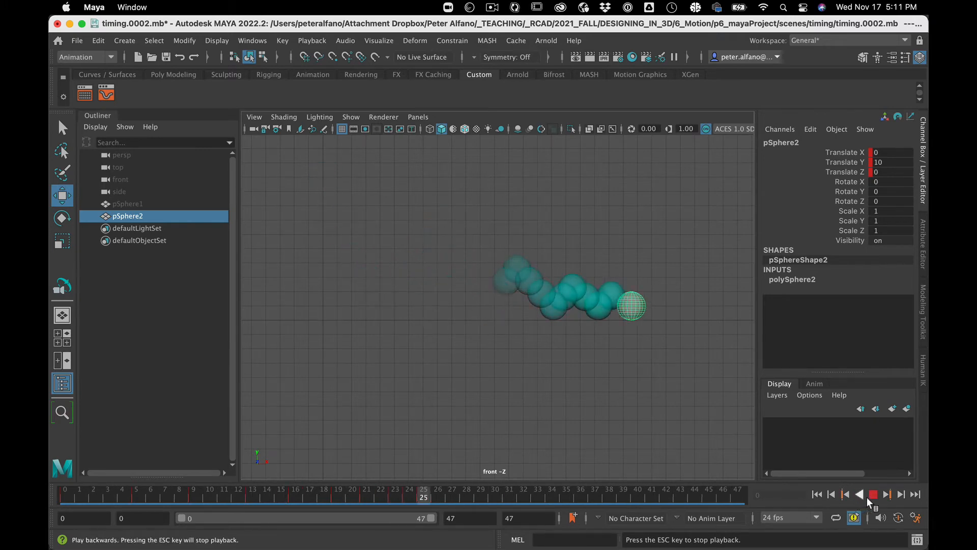
click(872, 495)
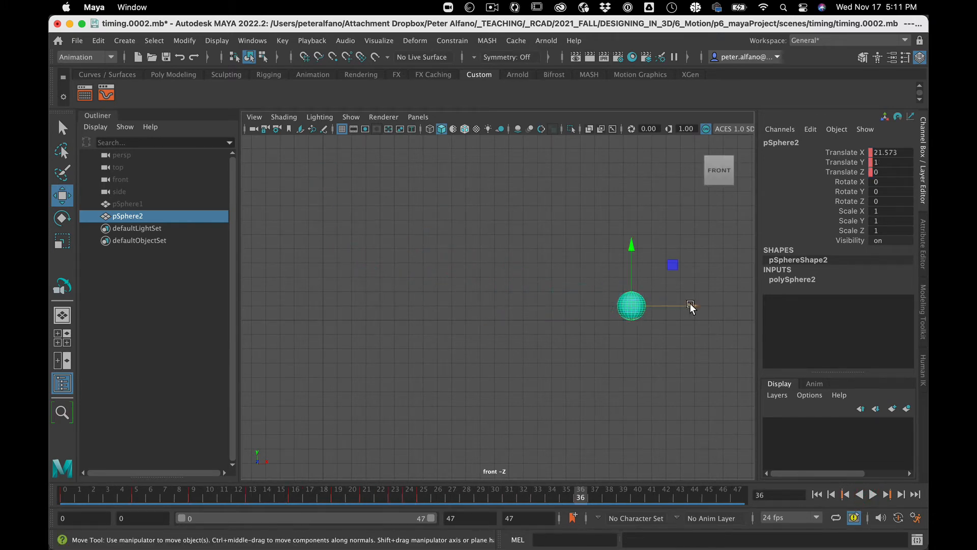
At frame 36, roll pSphere2 along the ground to about X 27.21, key its translation, and replay the animation from the start
drag(689, 304, 771, 301)
key(shift+w)
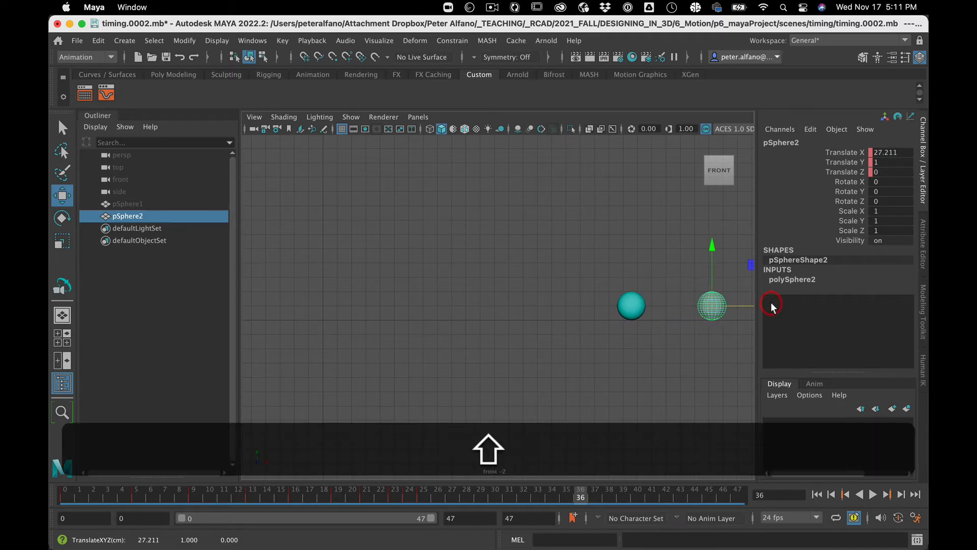
click(817, 494)
click(874, 494)
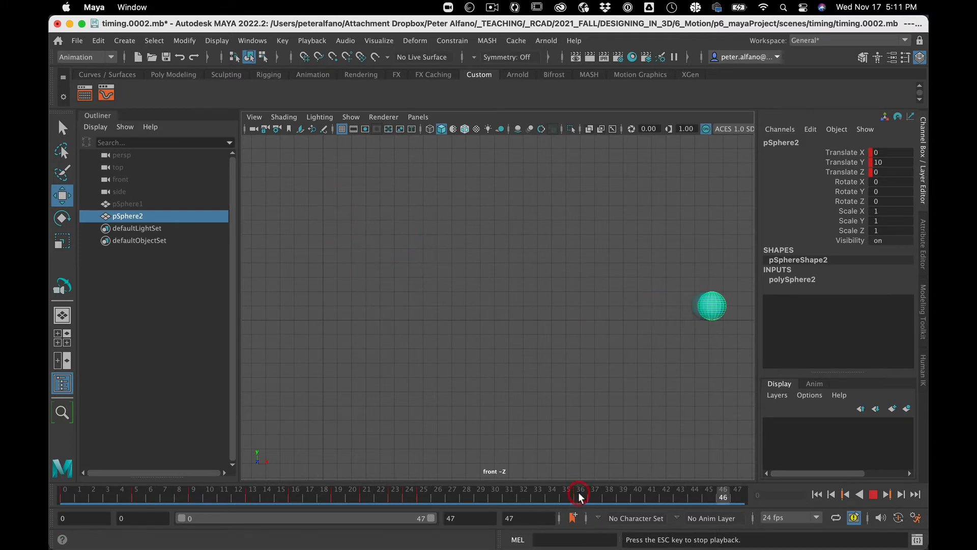
click(637, 472)
key(Escape)
Try retiming pSphere2's final translation key around frame 36, and replay the animation from the start
mouse_move(537, 489)
mouse_down()
mouse_move(326, 499)
mouse_move(597, 490)
mouse_up()
click(124, 215)
drag(515, 499, 562, 478)
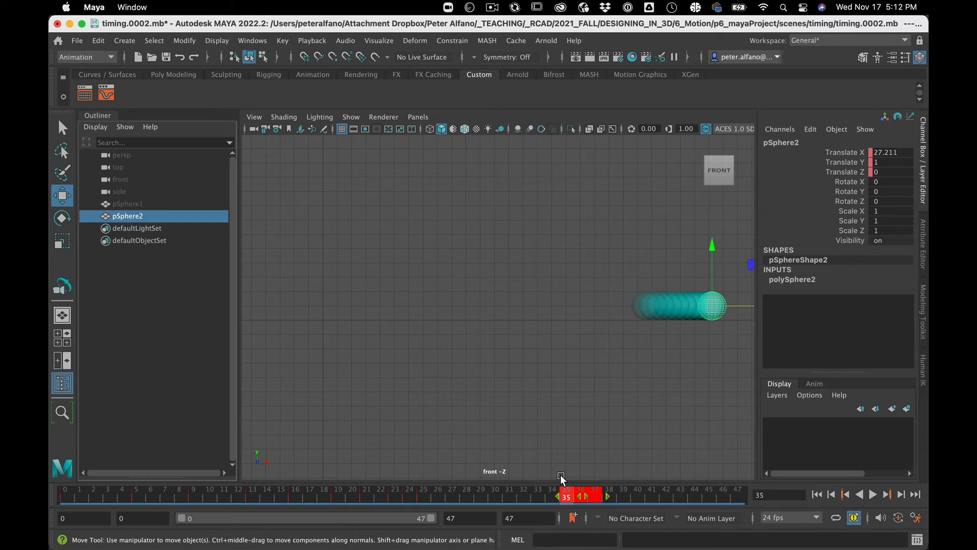
click(817, 495)
click(873, 495)
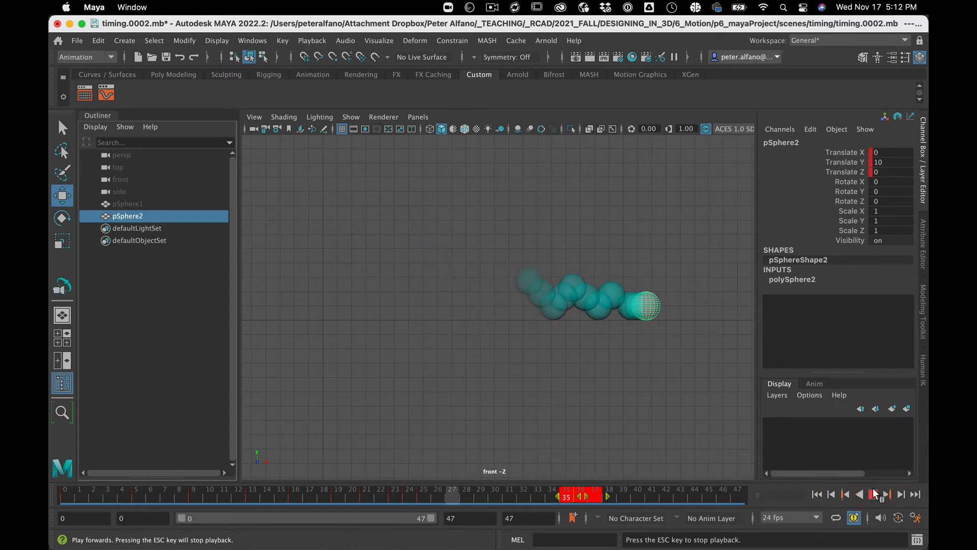
click(873, 494)
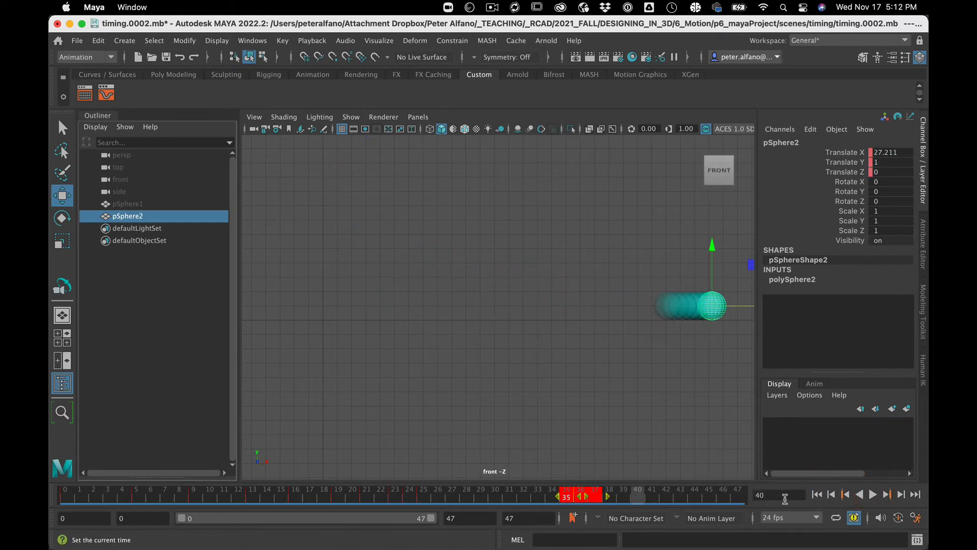
At frame 36, pull pSphere2 back along the ground to about X 21.87 and rekey its translation for a shorter roll
click(427, 496)
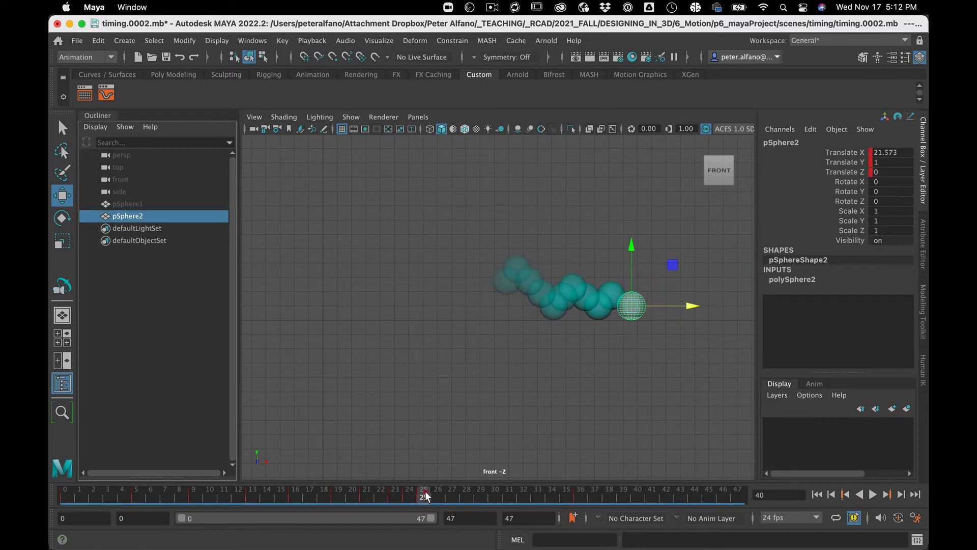
drag(426, 496, 580, 497)
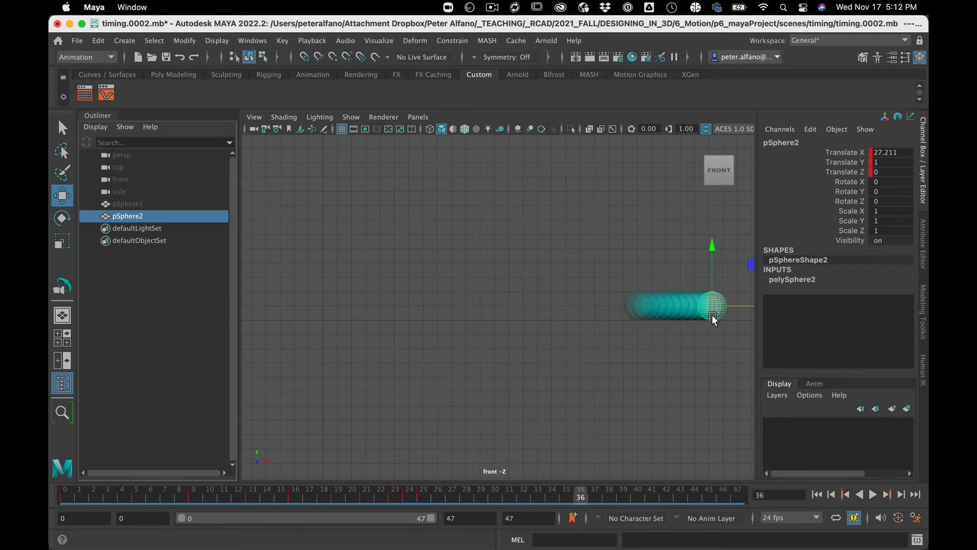
drag(733, 306, 654, 310)
key(shift+w)
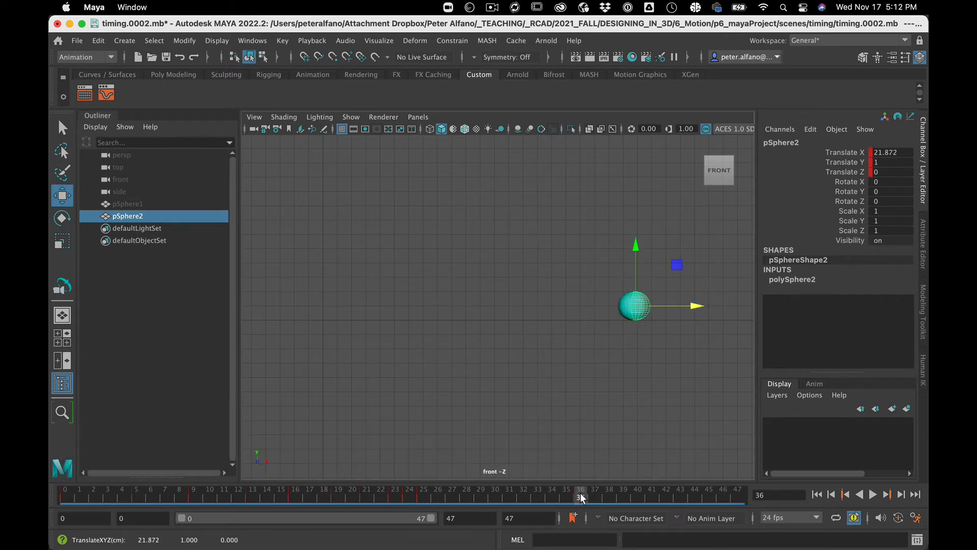
Play the animation from the start to judge the shortened final roll
mouse_move(580, 497)
mouse_down()
mouse_move(406, 498)
mouse_move(515, 496)
mouse_move(583, 478)
mouse_up()
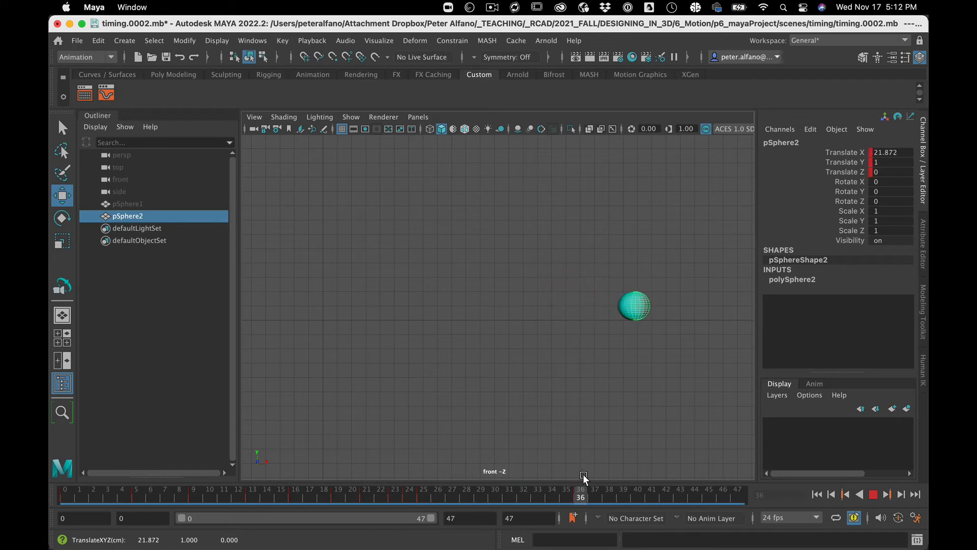
click(817, 494)
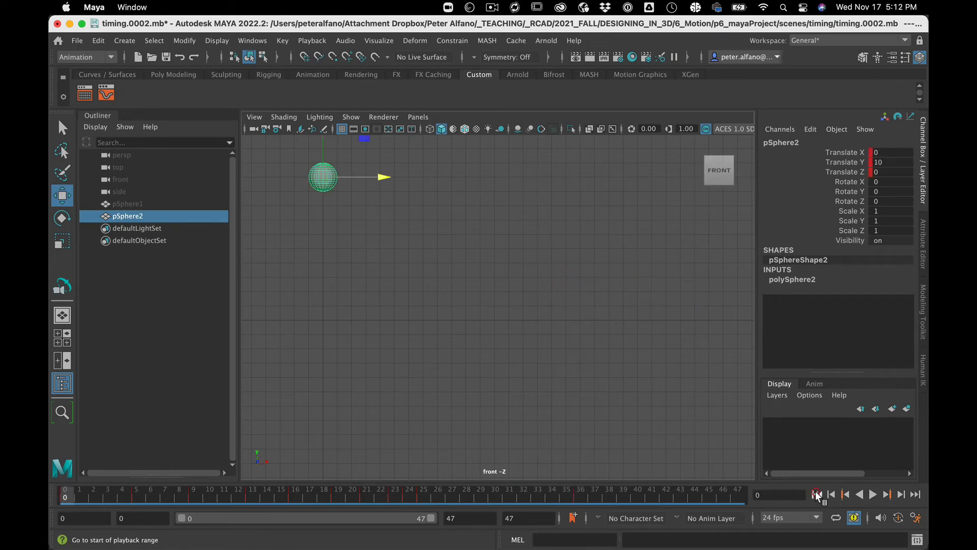
click(872, 495)
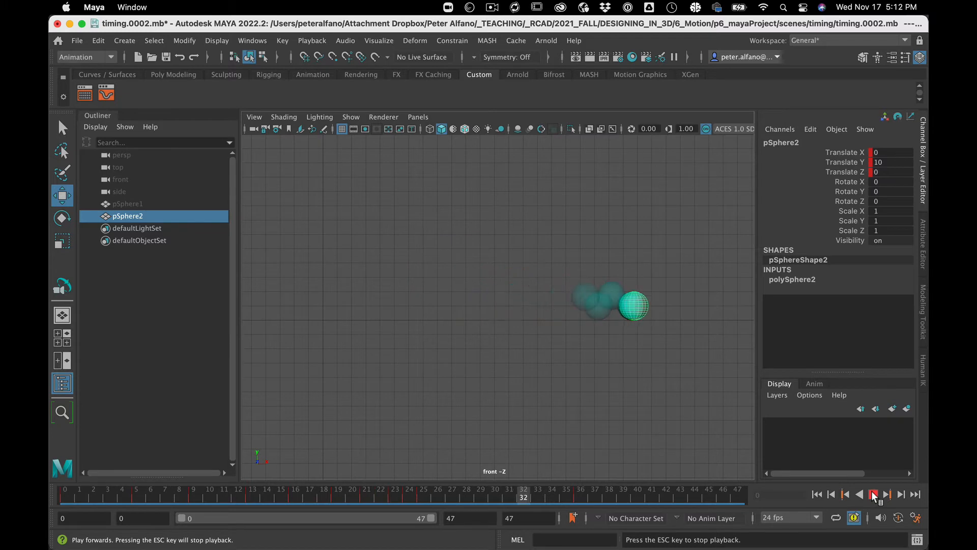
click(873, 495)
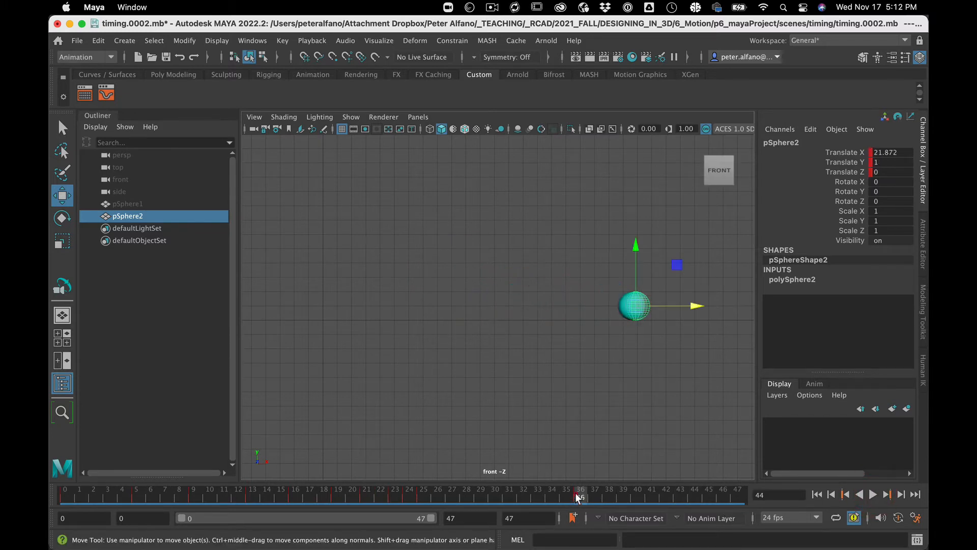
Rekey pSphere2's translation at frame 36 at about X 24.39, Y 1, and with the animation replaying, move that key to frame 38
drag(704, 302, 741, 305)
key(shift+w)
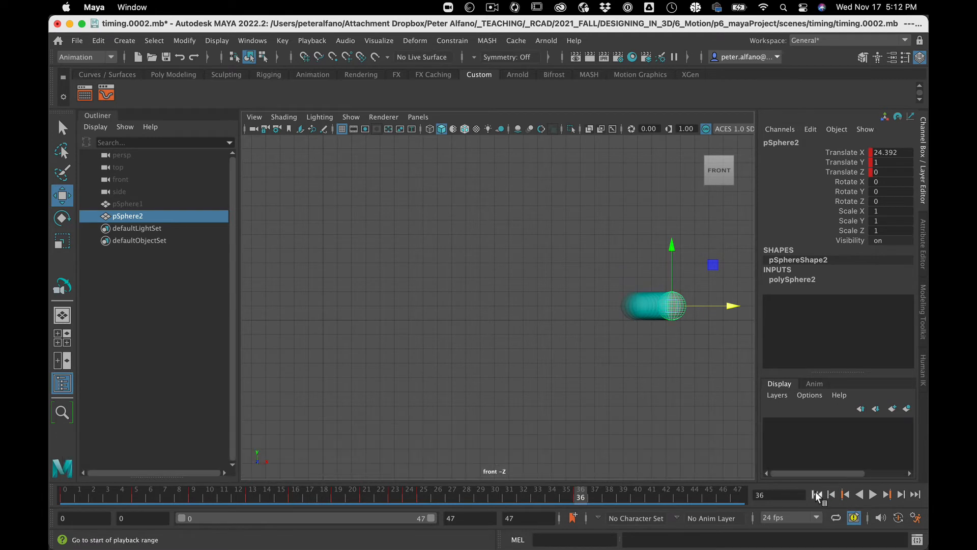
click(817, 494)
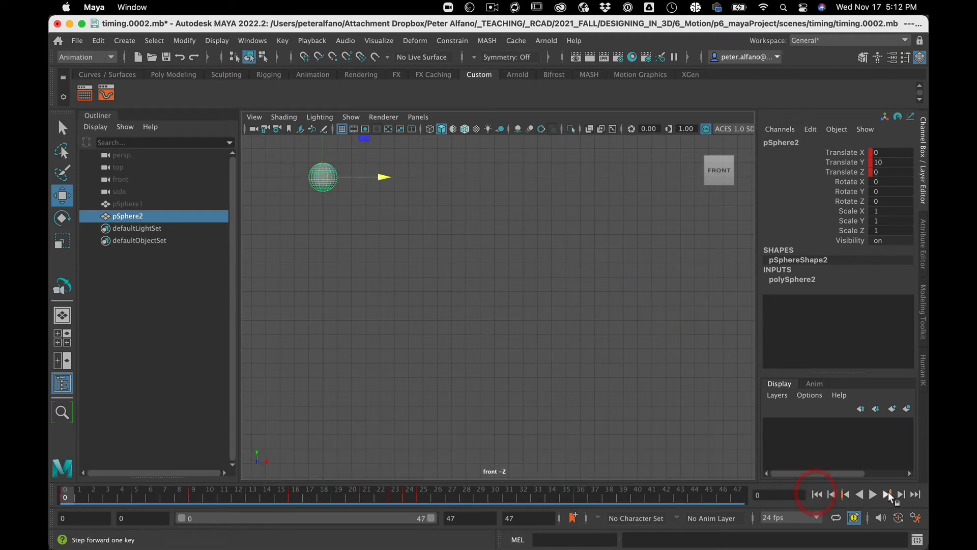
click(872, 495)
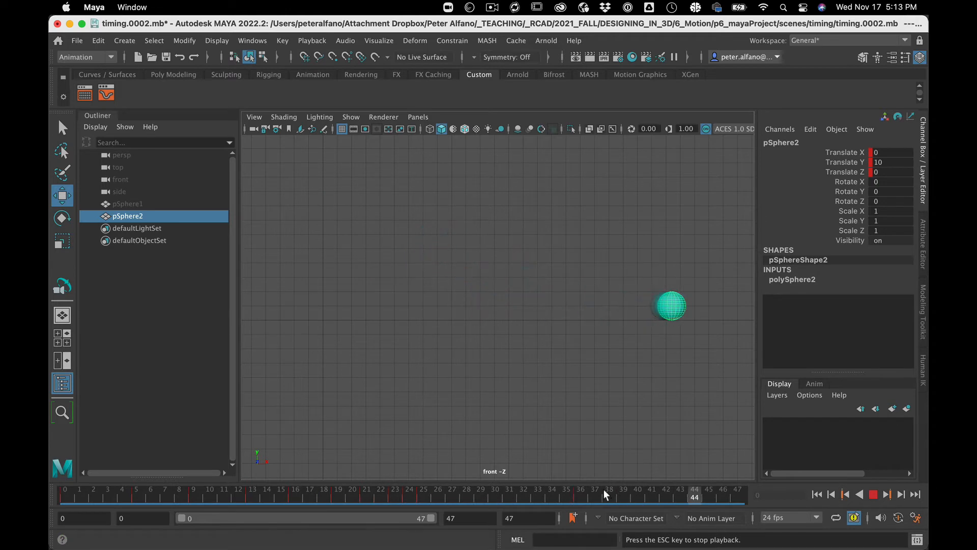
mouse_move(599, 495)
shift+mouse_down()
mouse_move(551, 496)
mouse_move(599, 500)
shift+mouse_up()
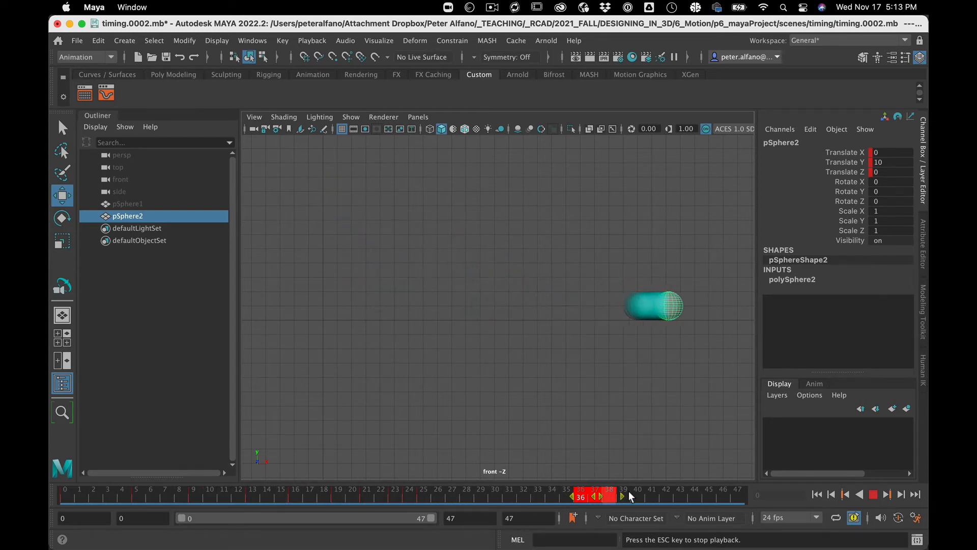
Stop the playback and remove ghosting from all objects
click(874, 497)
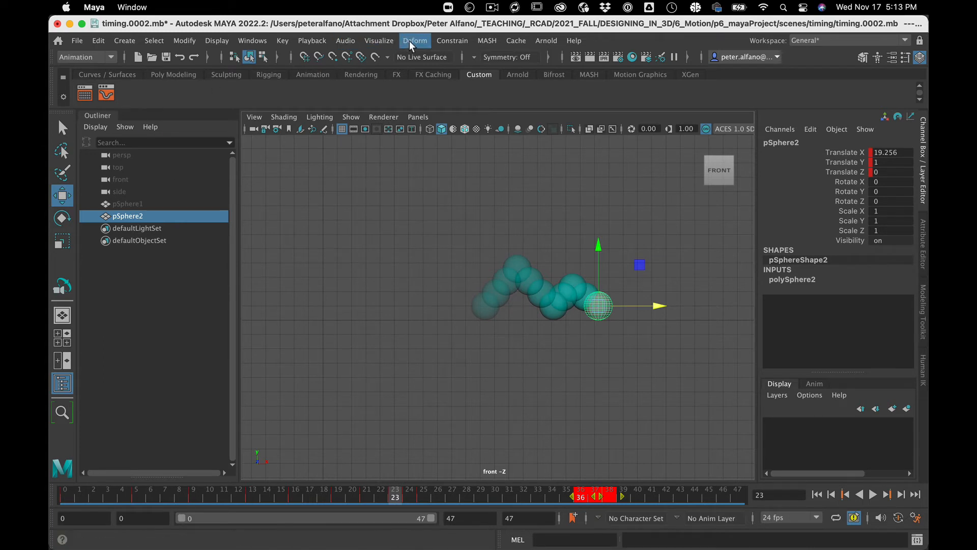
click(388, 40)
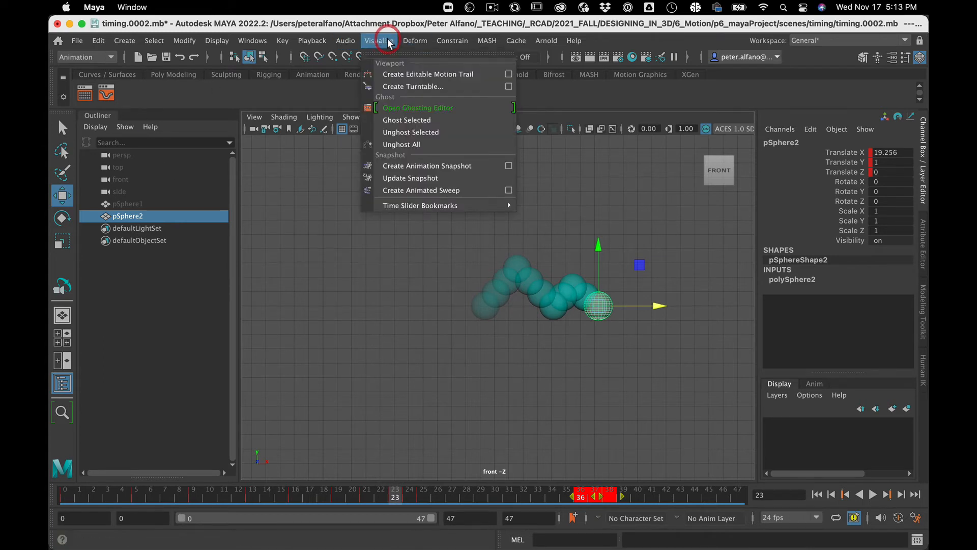
click(403, 134)
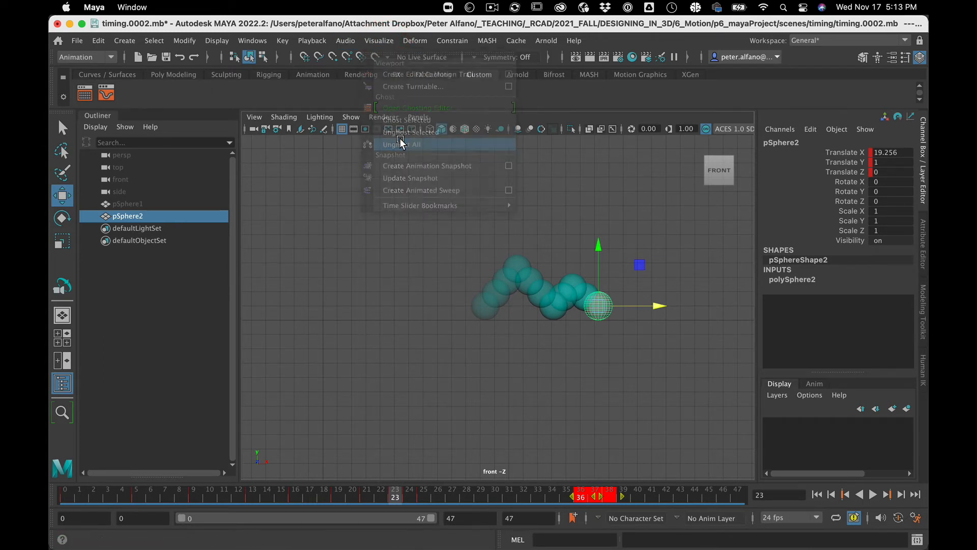
Open the Graph Editor, dock it below the viewport and isolate pSphere2's Translate Y curve
click(106, 93)
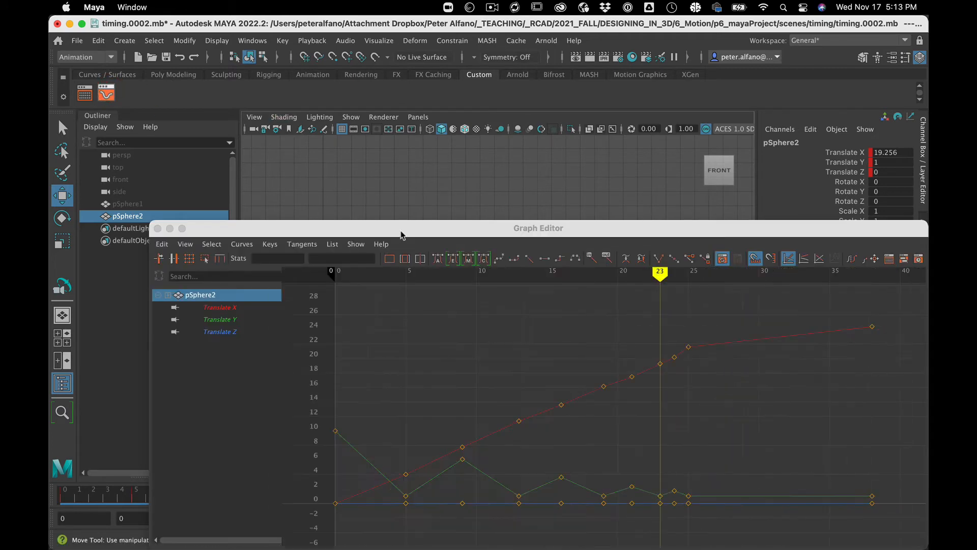
drag(401, 235, 356, 484)
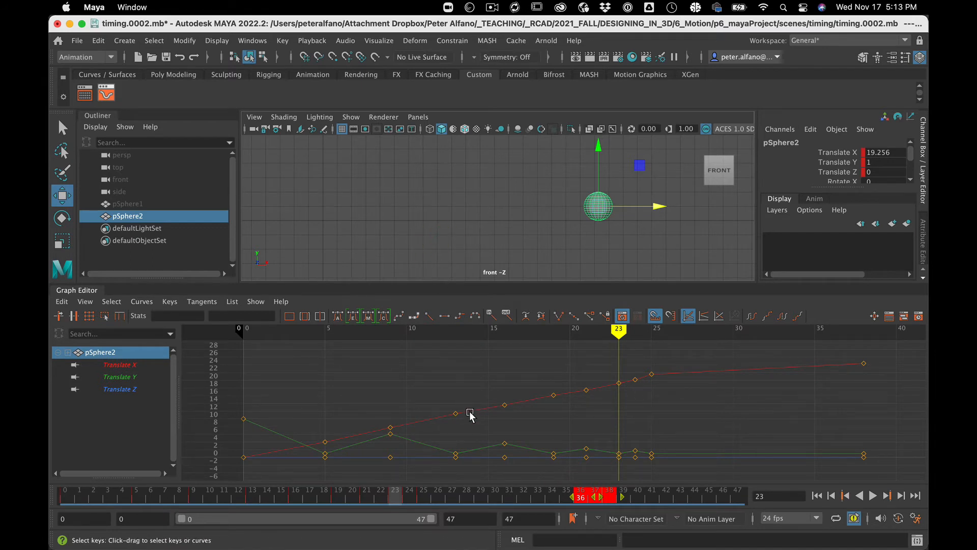
click(135, 377)
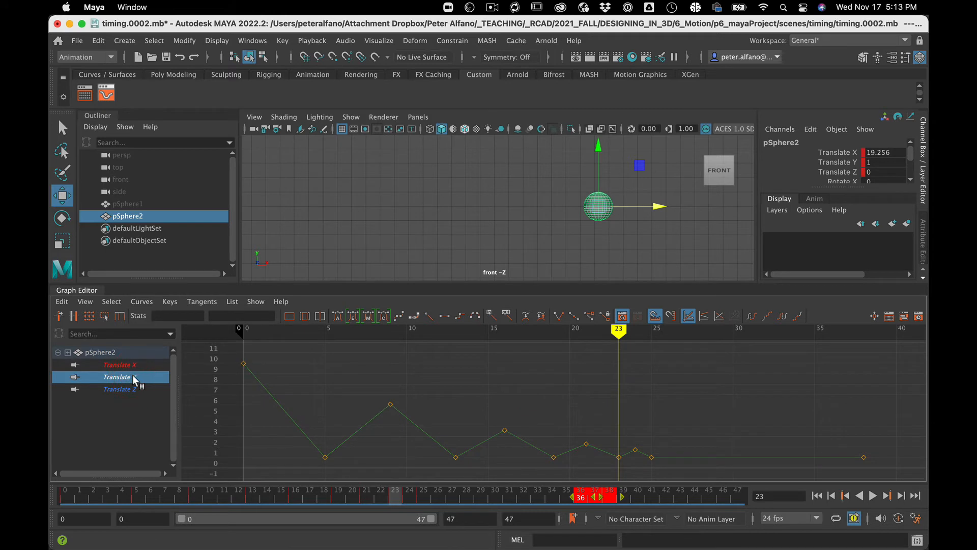
Check the Translate Z and X curves, return to Translate Y, and enlarge the Graph Editor in the maximized window
click(125, 393)
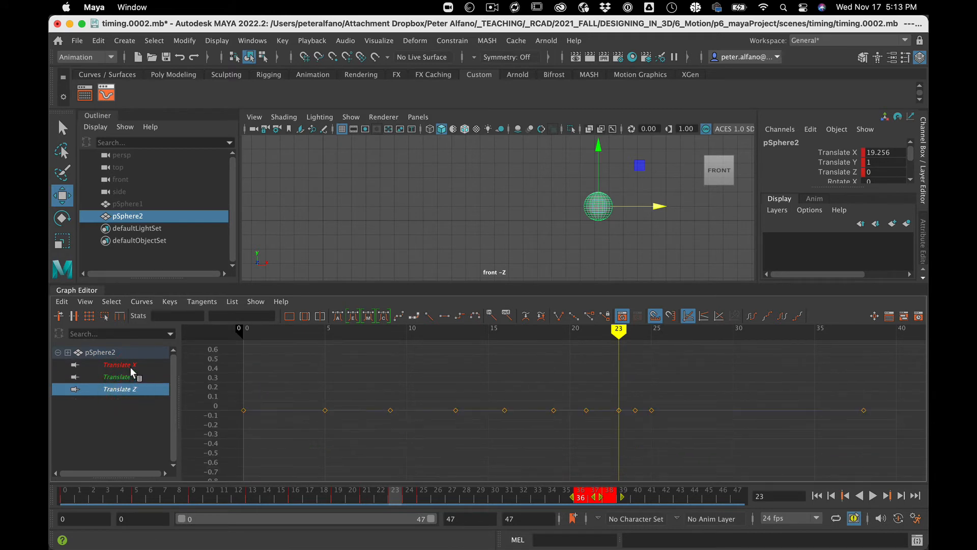
click(129, 365)
click(130, 378)
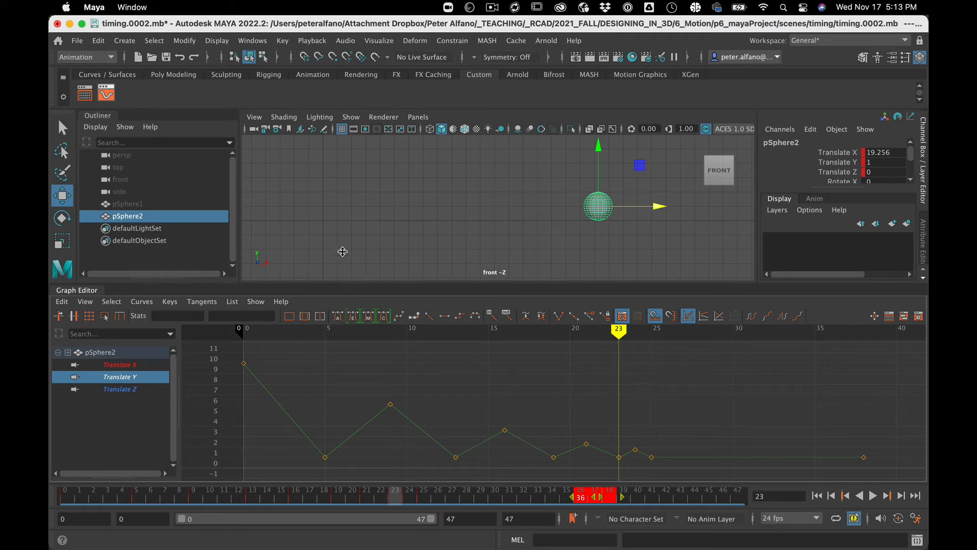
click(81, 24)
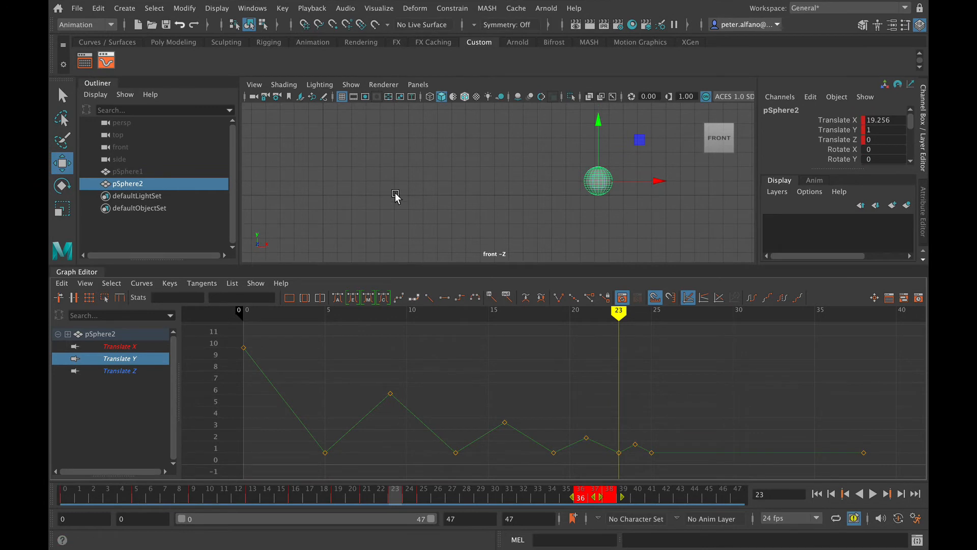
drag(435, 265, 437, 209)
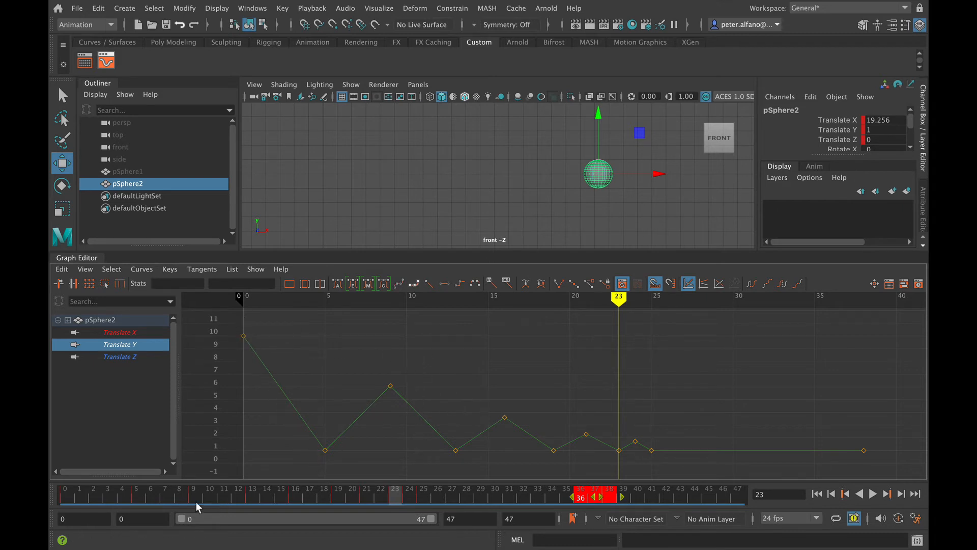
Raise the Translate Y key at frame 16 to 3.653, lower frame 21 to 2.089 and frame 24 slightly, and play the animation
drag(196, 502, 256, 471)
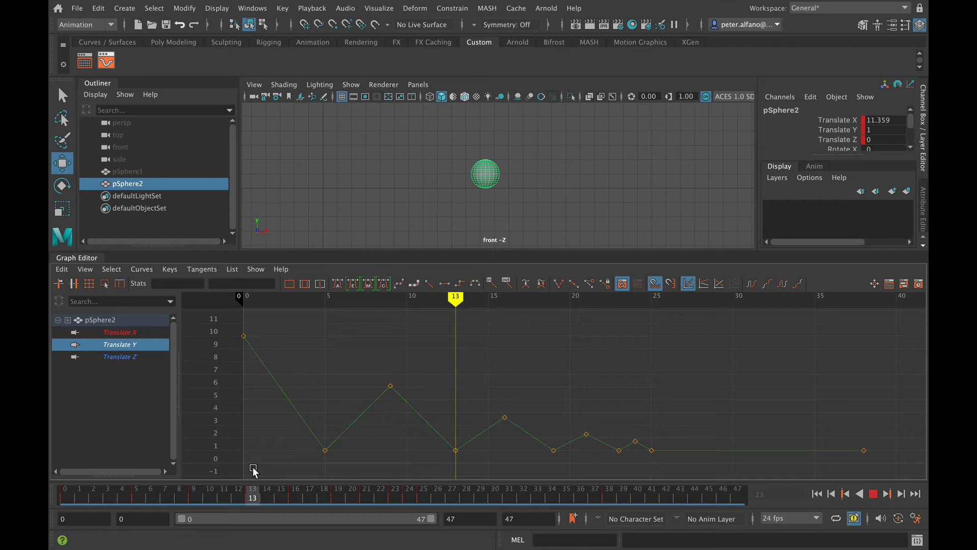
drag(253, 471, 289, 466)
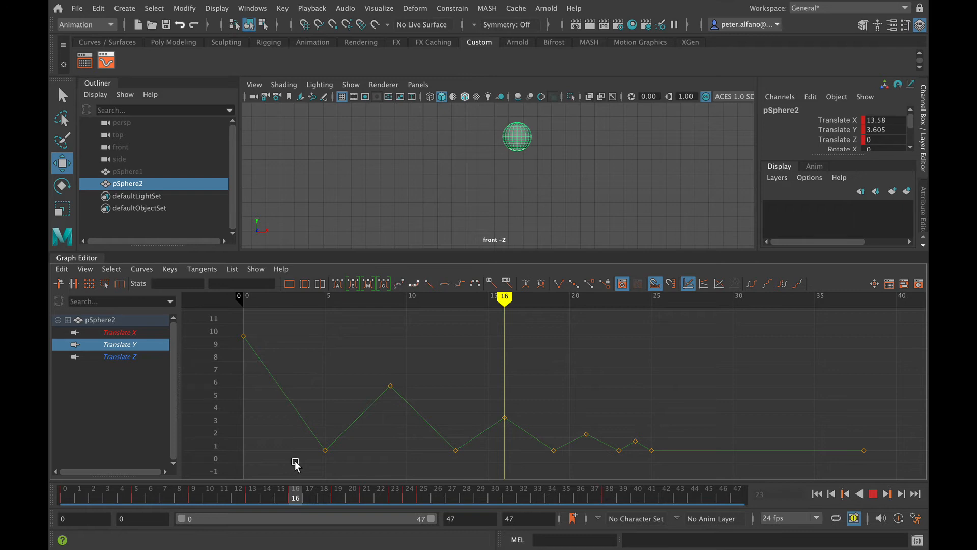
drag(295, 464, 292, 443)
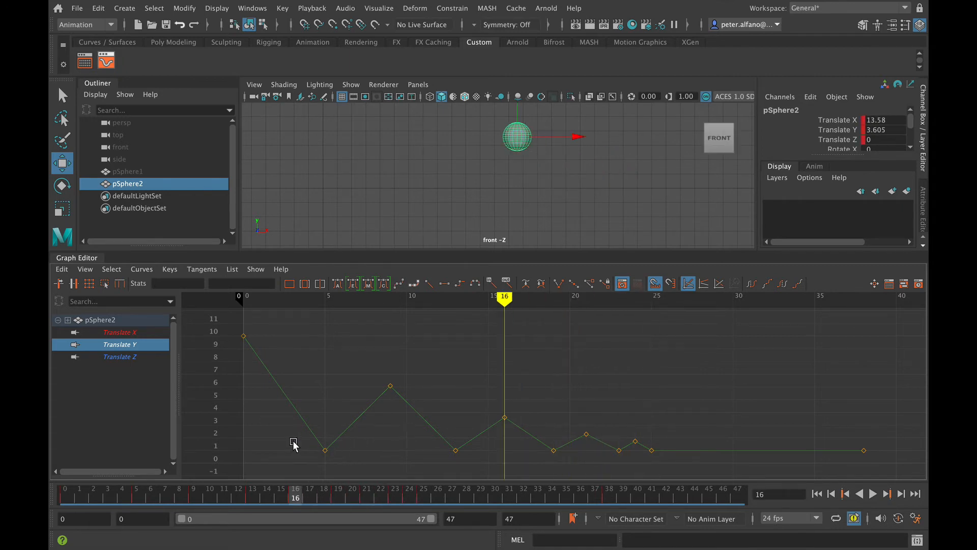
drag(508, 416, 509, 417)
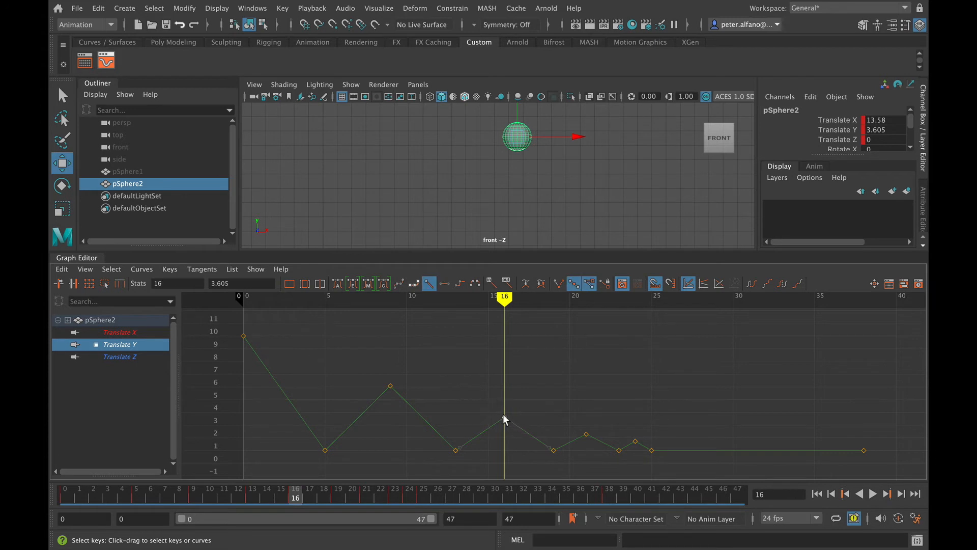
middle_drag(505, 420, 505, 415)
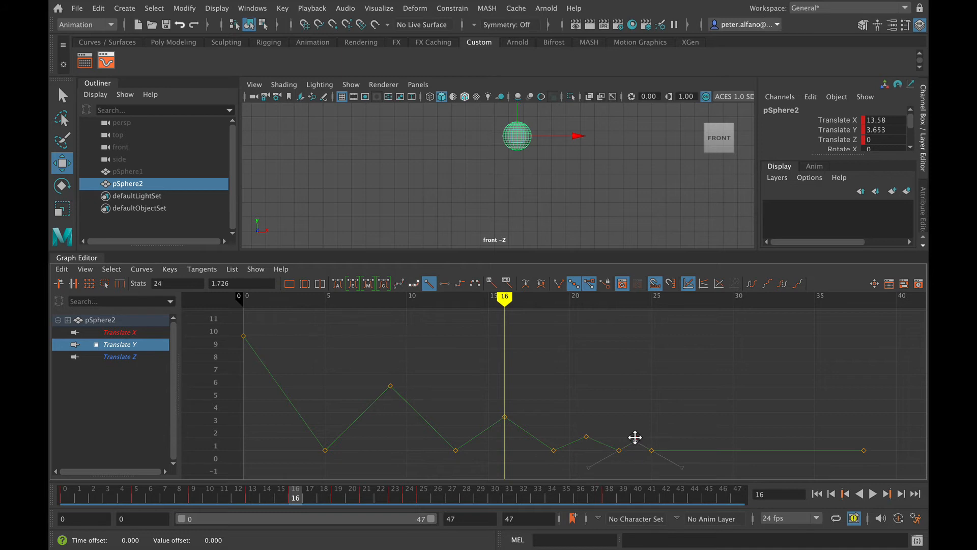
click(626, 413)
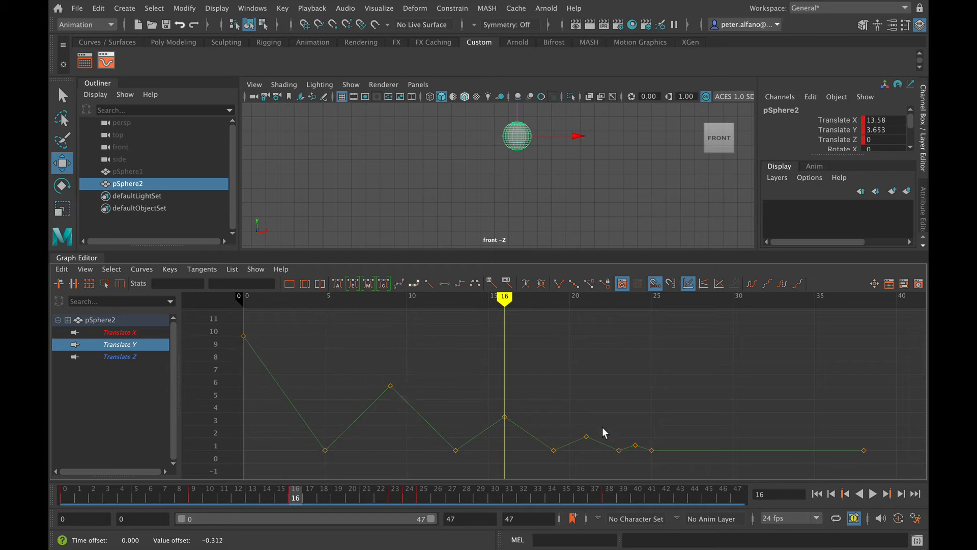
key(alt+v)
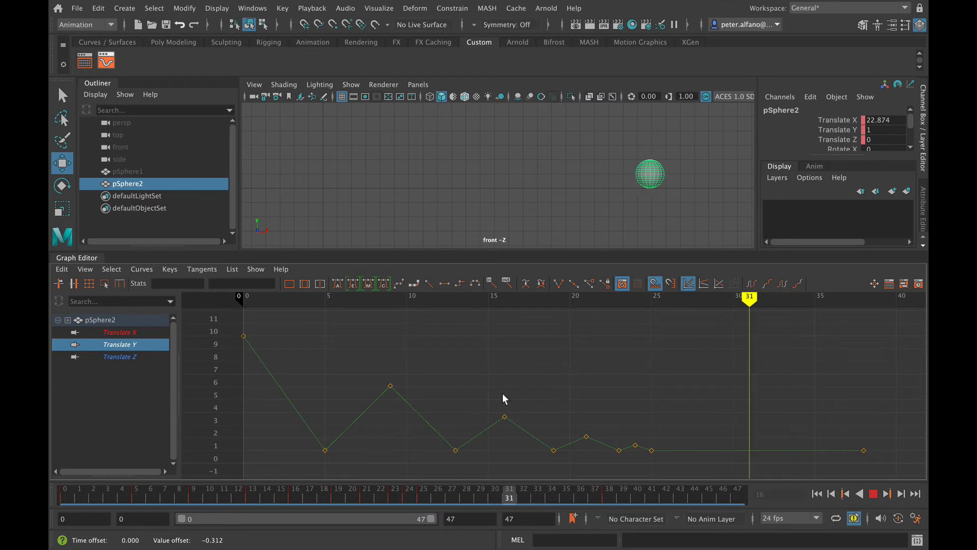
key(alt+v)
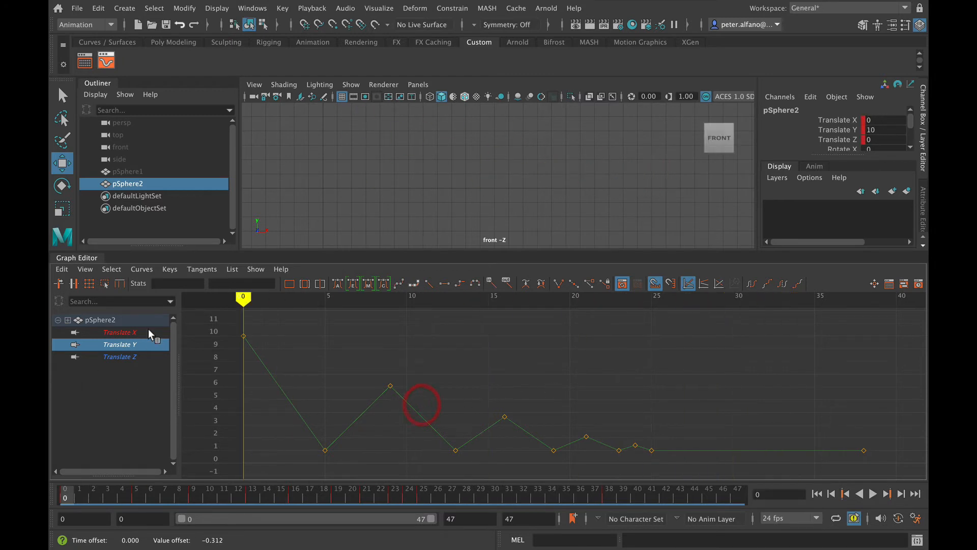
Isolate pSphere2's Translate X curve and delete its keys at the airborne frames 9 and 16
click(135, 333)
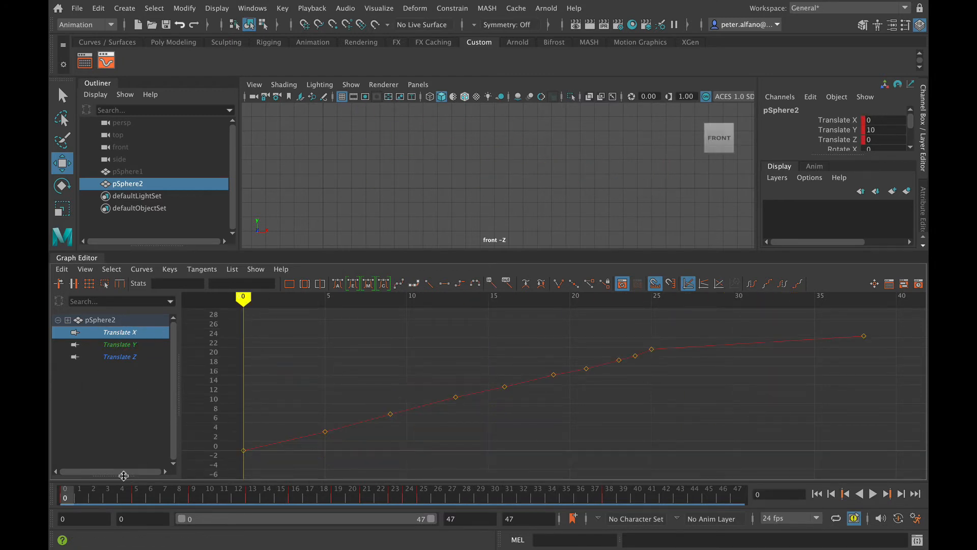
drag(87, 497, 138, 492)
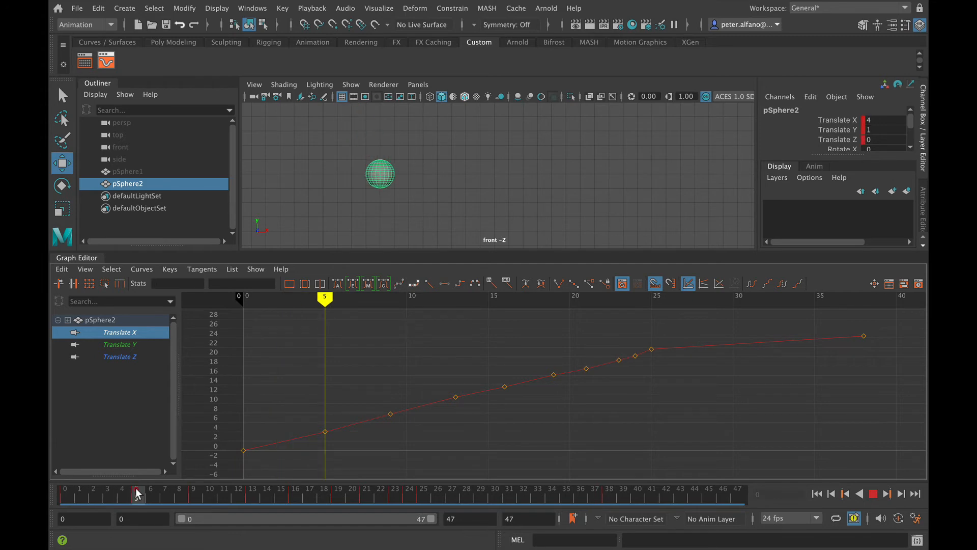
drag(143, 493, 191, 475)
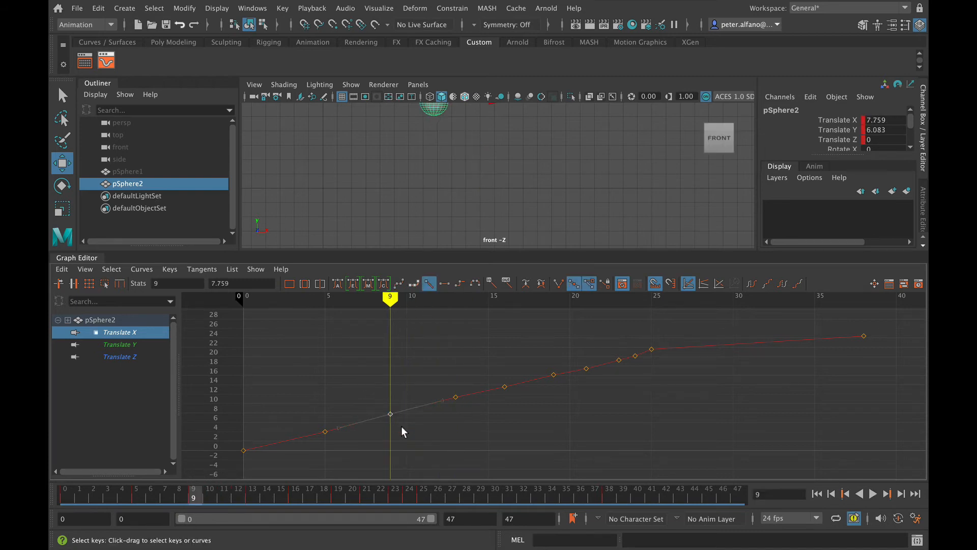
key(BackSpace)
drag(191, 491, 256, 488)
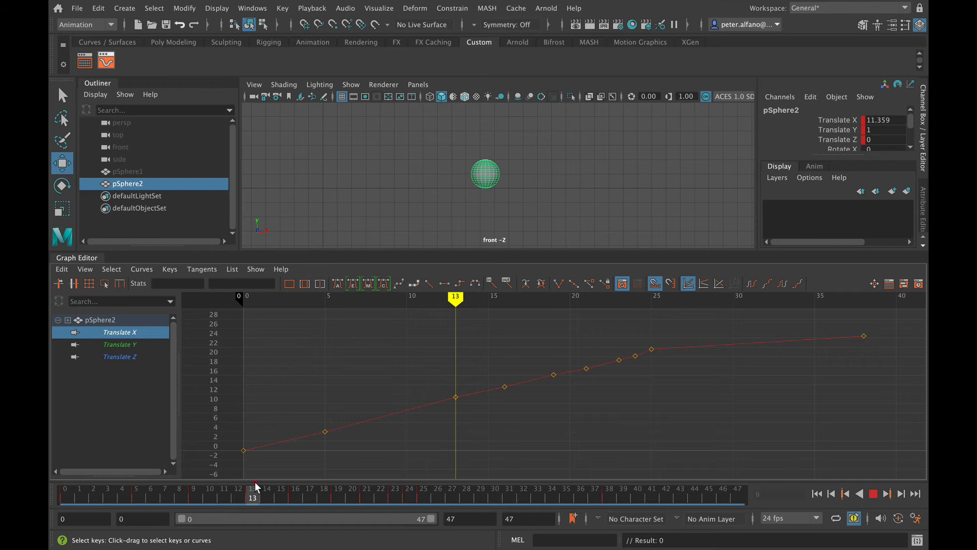
drag(256, 487, 345, 463)
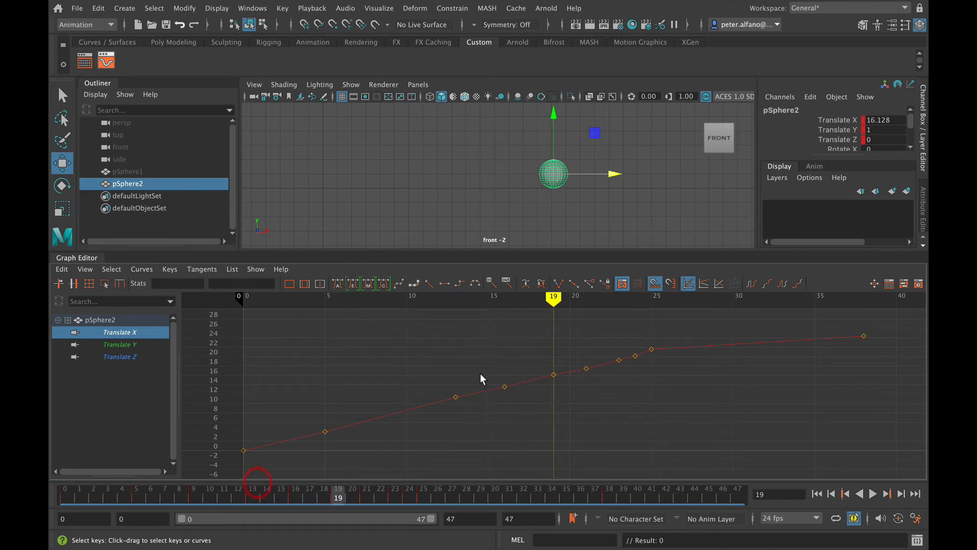
drag(526, 407, 527, 407)
key(BackSpace)
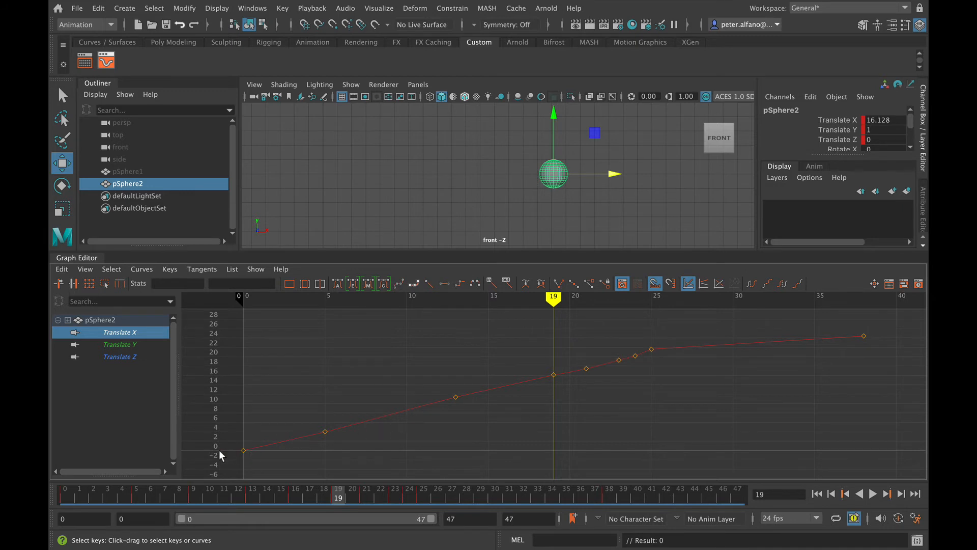
Raise the Translate X key at frame 5 to 6.213 so the first stretch of travel is faster
mouse_move(131, 500)
mouse_down()
mouse_move(65, 496)
mouse_move(268, 463)
mouse_move(65, 487)
mouse_move(194, 479)
mouse_move(126, 489)
mouse_move(150, 484)
mouse_move(111, 481)
mouse_move(165, 480)
mouse_move(83, 488)
mouse_move(184, 466)
mouse_move(254, 469)
mouse_up()
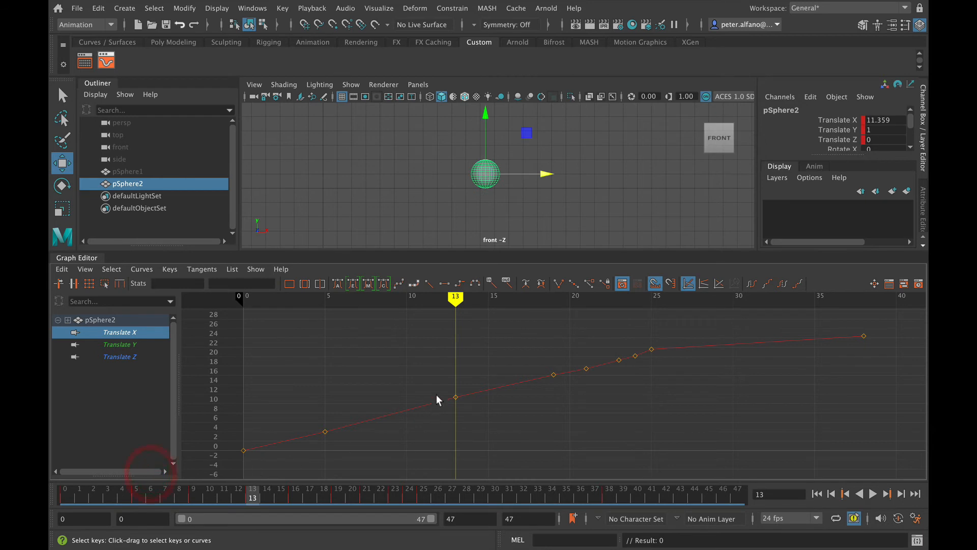
drag(465, 411, 465, 410)
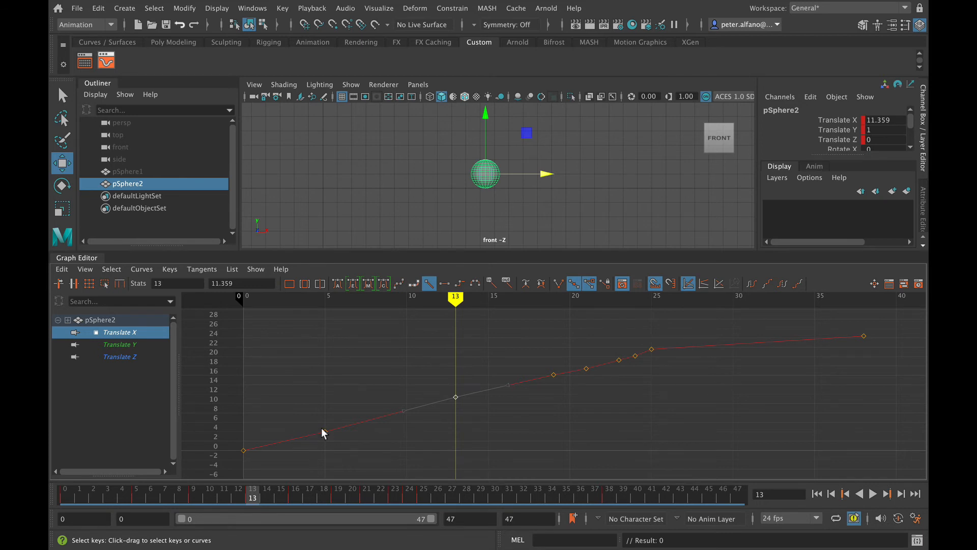
drag(87, 492, 135, 493)
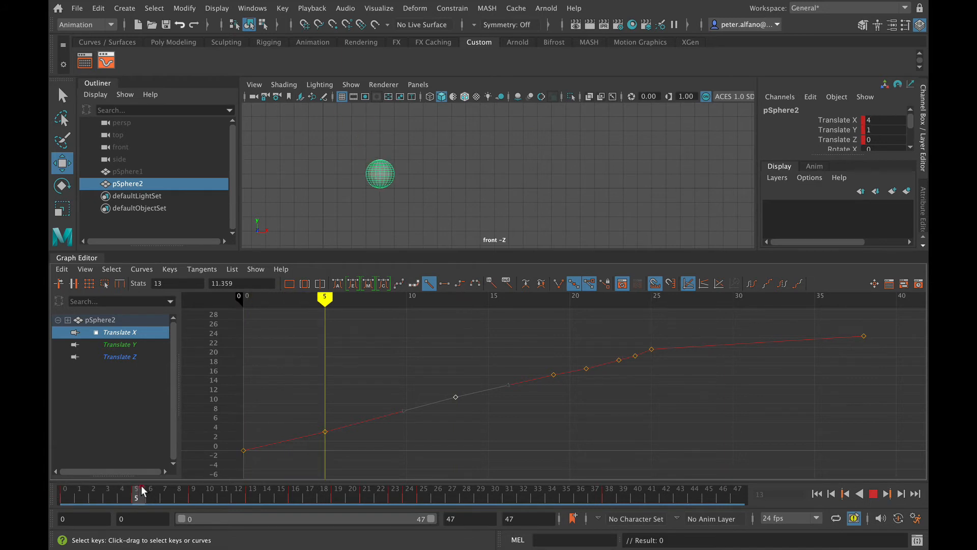
drag(305, 401, 323, 420)
Raise the Translate X key at frame 13 to 12.661, undoing any accidental edit to another key
click(169, 498)
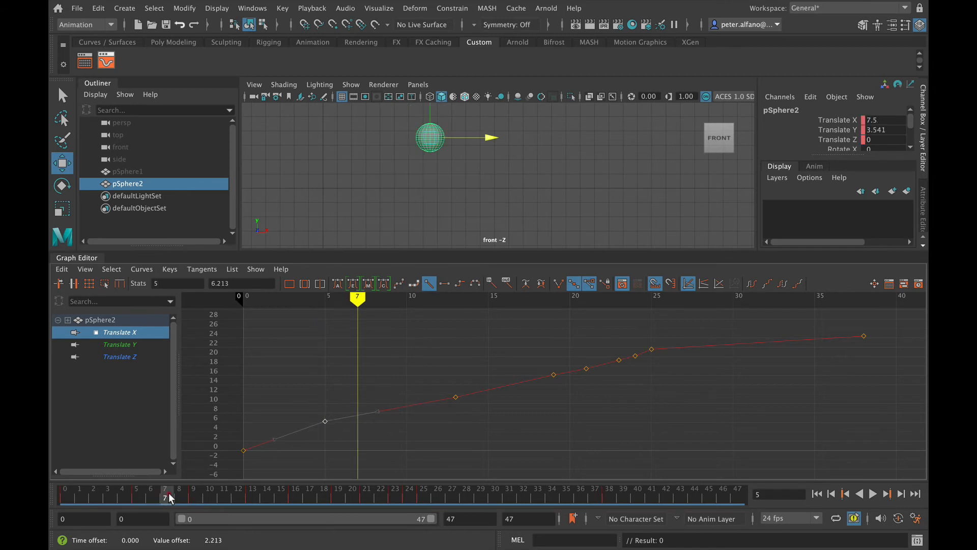
drag(170, 498, 255, 481)
middle_drag(437, 377, 446, 389)
key(z)
drag(443, 383, 469, 414)
middle_drag(456, 395, 455, 391)
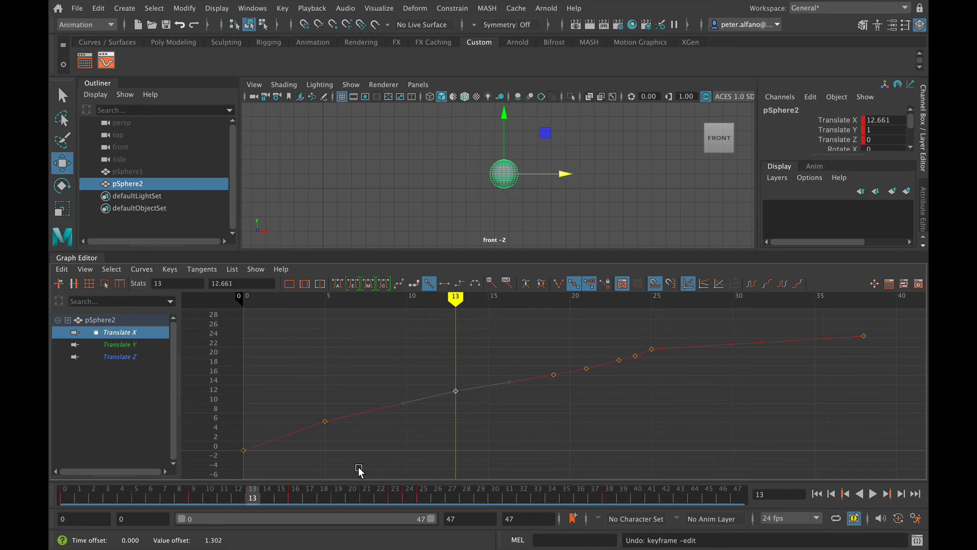
Nudge the Translate X key at frame 19 slightly upward and delete the key at frame 21
click(267, 496)
drag(268, 497, 340, 490)
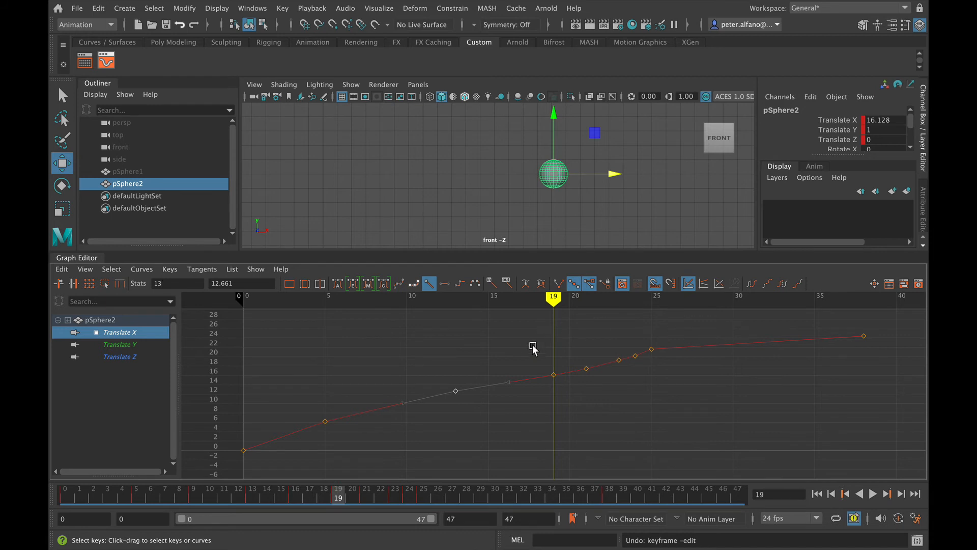
drag(540, 353, 564, 384)
middle_drag(554, 373, 553, 373)
drag(339, 492, 367, 493)
click(586, 368)
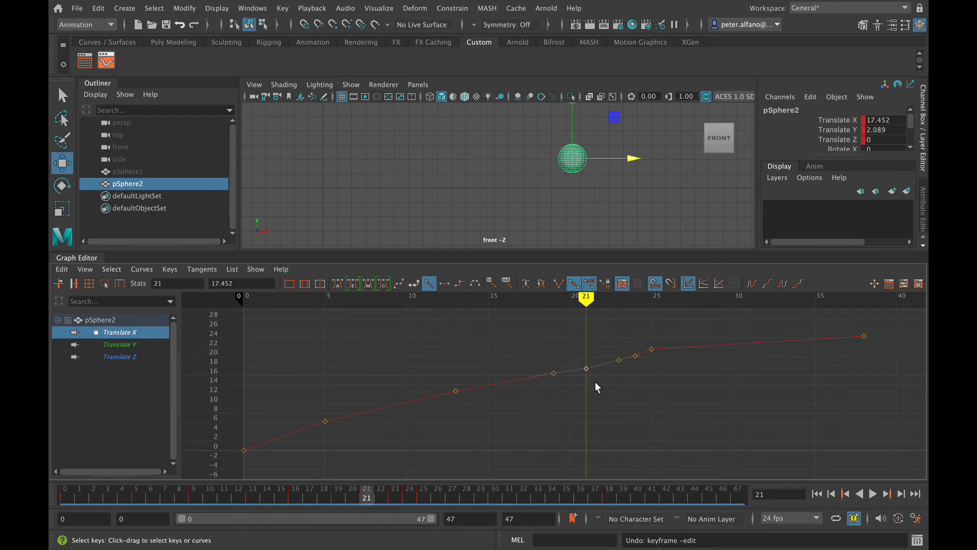
key(BackSpace)
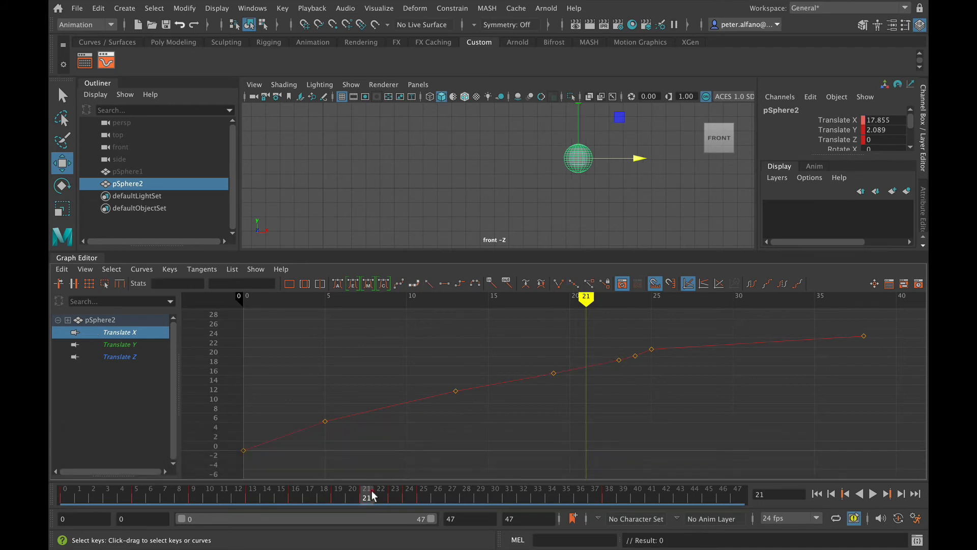
Lower the Translate X key at frame 23 to 18.54 to continue the curve's gradual slowdown
drag(373, 495, 395, 493)
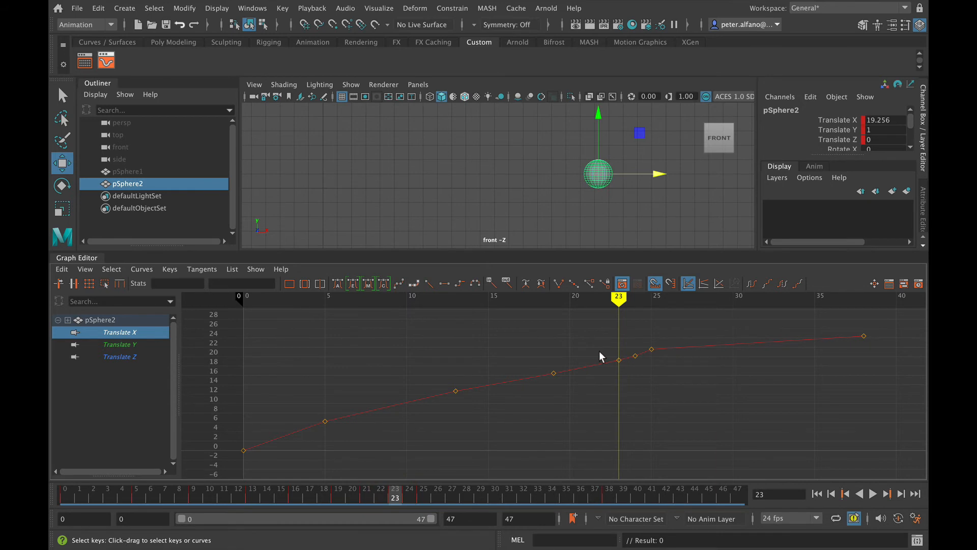
click(619, 360)
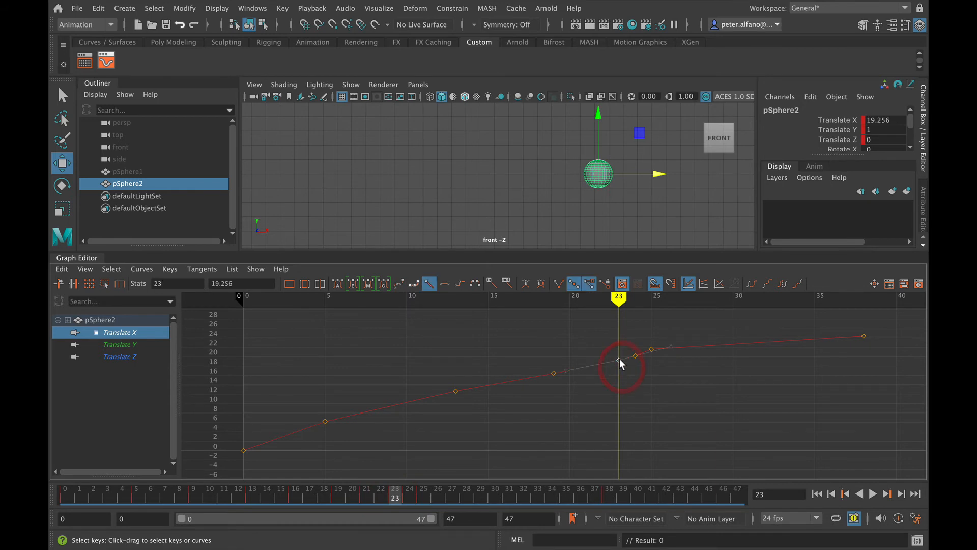
drag(619, 360, 618, 362)
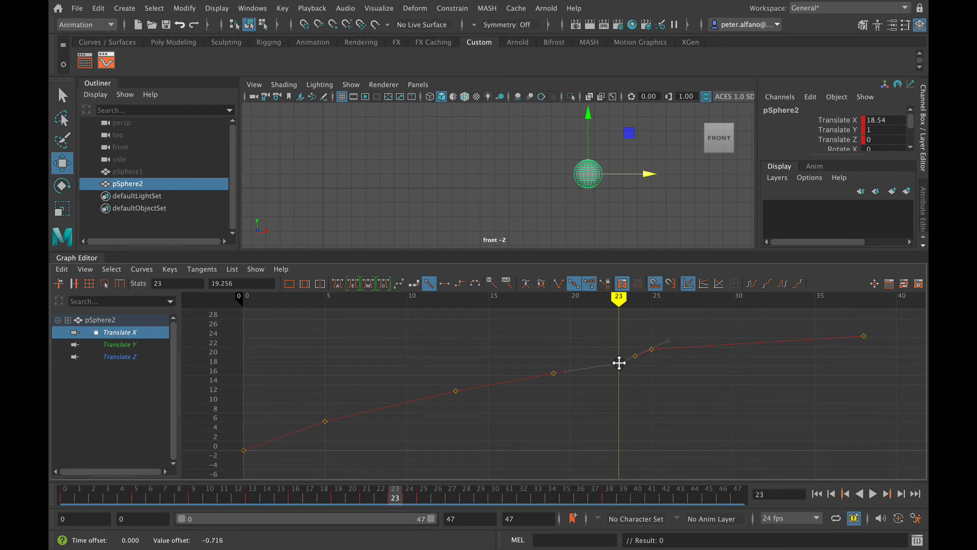
click(618, 362)
Delete the Translate X key at frame 24 and lower the keys at frames 25 and 38 together by 2.213
drag(374, 496, 426, 497)
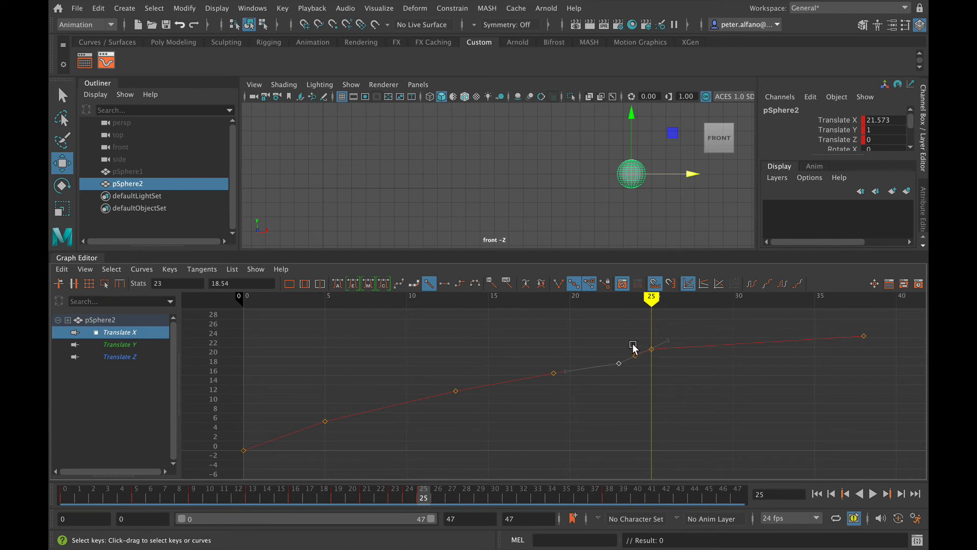
drag(632, 345, 639, 364)
key(BackSpace)
drag(639, 323, 920, 354)
middle_drag(697, 346, 695, 357)
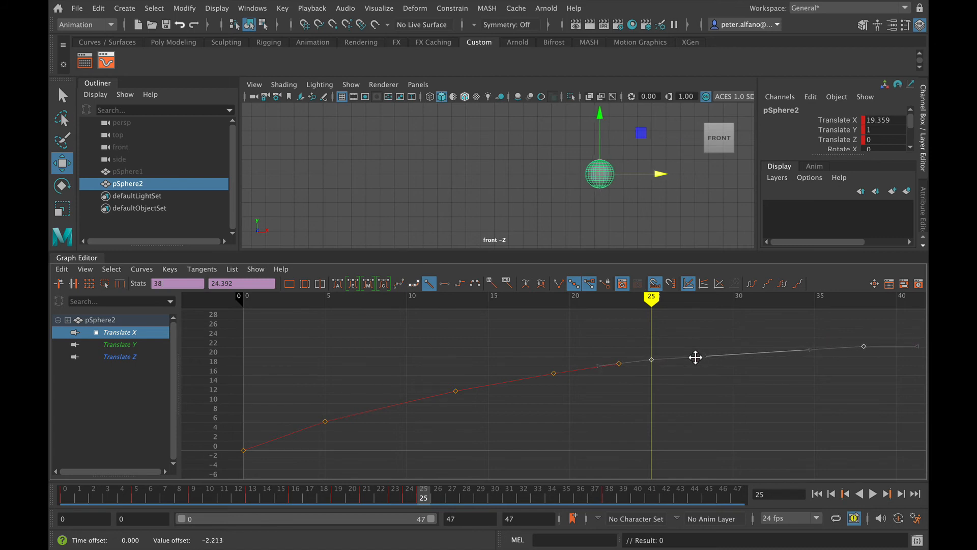
click(640, 365)
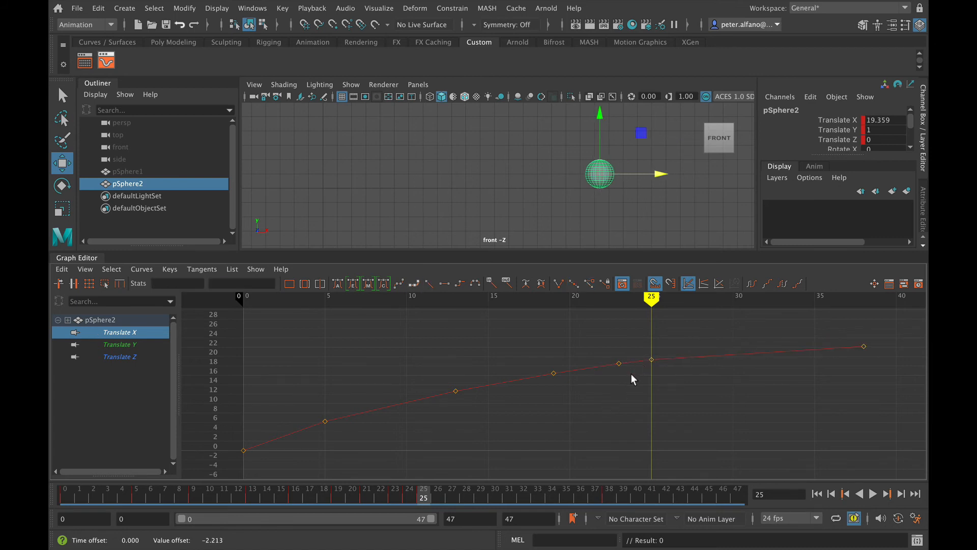
Examine the Translate X curve's slope around the keys at frames 25 and 19 and along its full length
scroll(631, 375, up, 5)
scroll(631, 375, down, 10)
scroll(632, 375, up, 7)
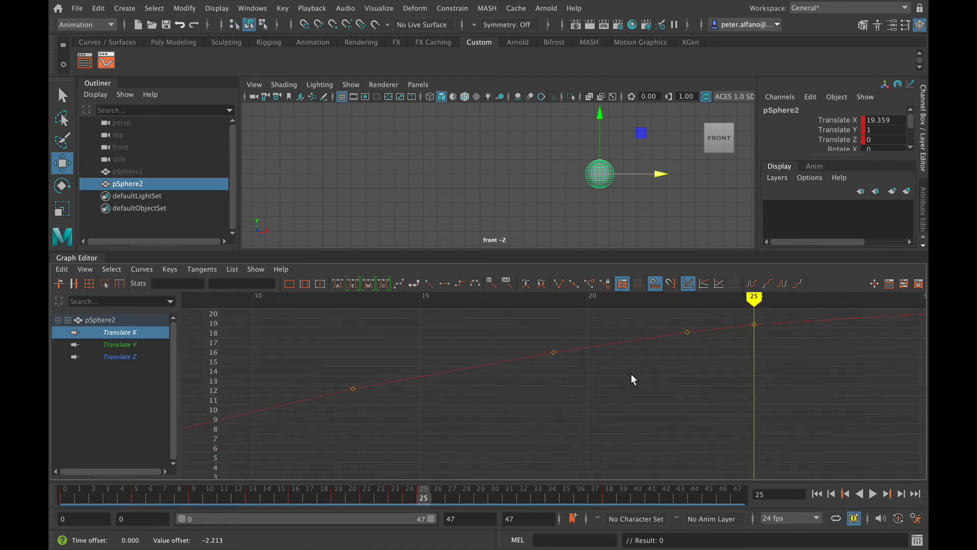
key(a)
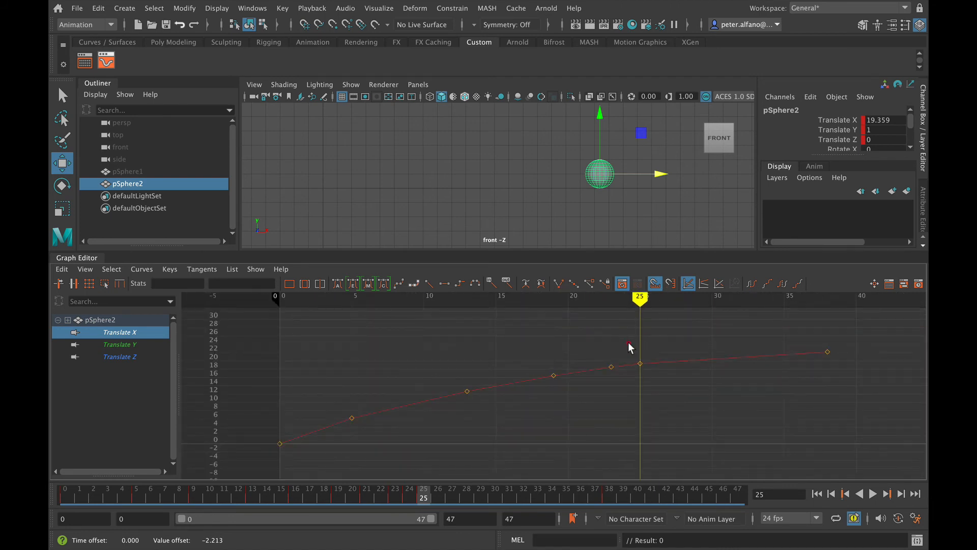
drag(629, 347, 650, 382)
key(f)
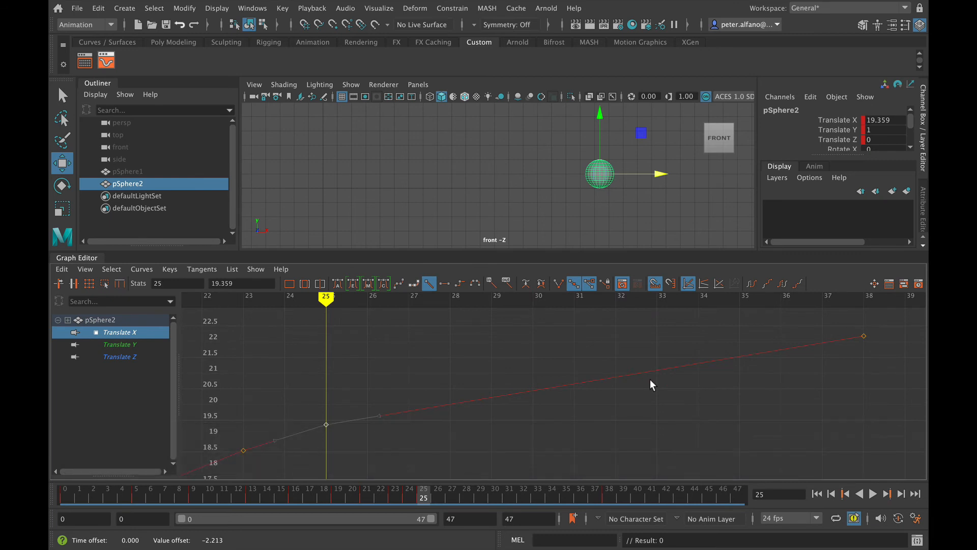
click(243, 408)
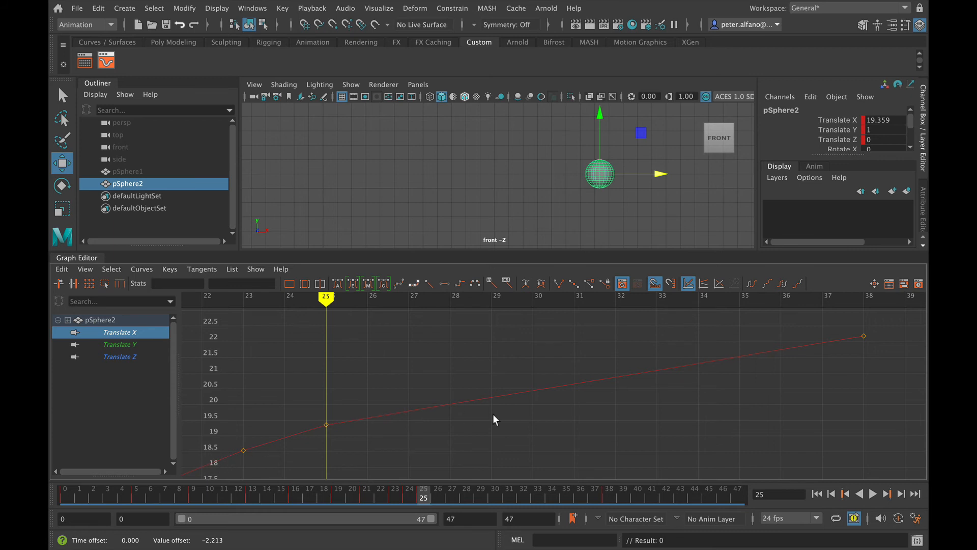
key(a)
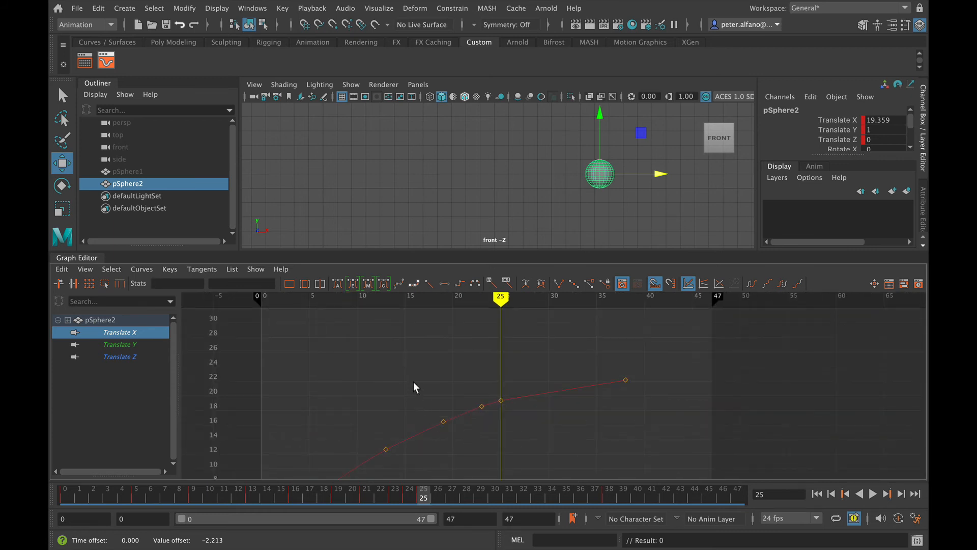
drag(428, 397, 453, 431)
key(f)
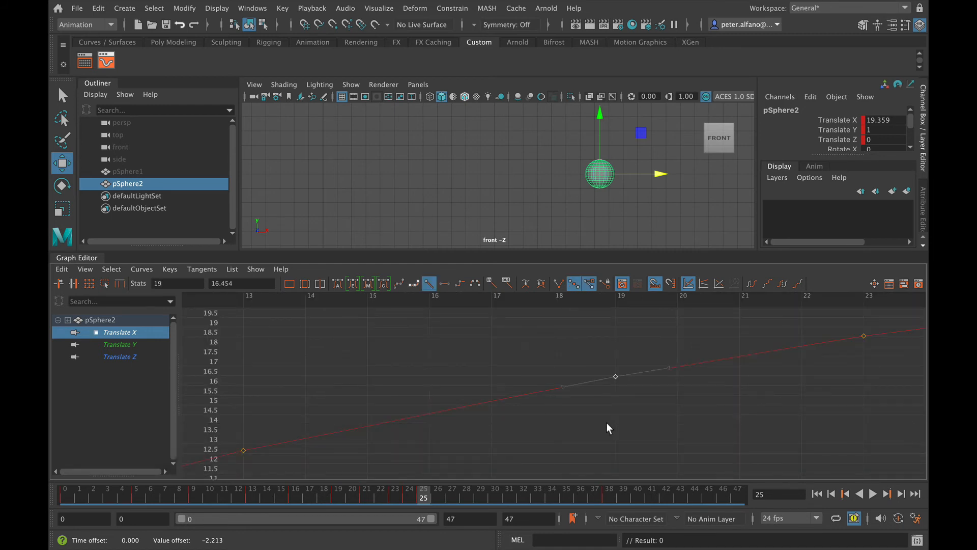
key(a)
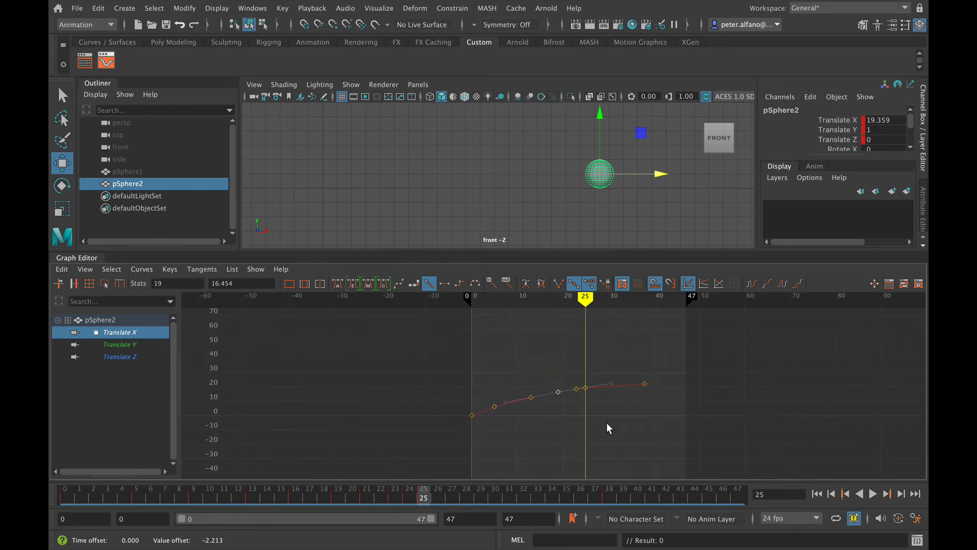
click(606, 422)
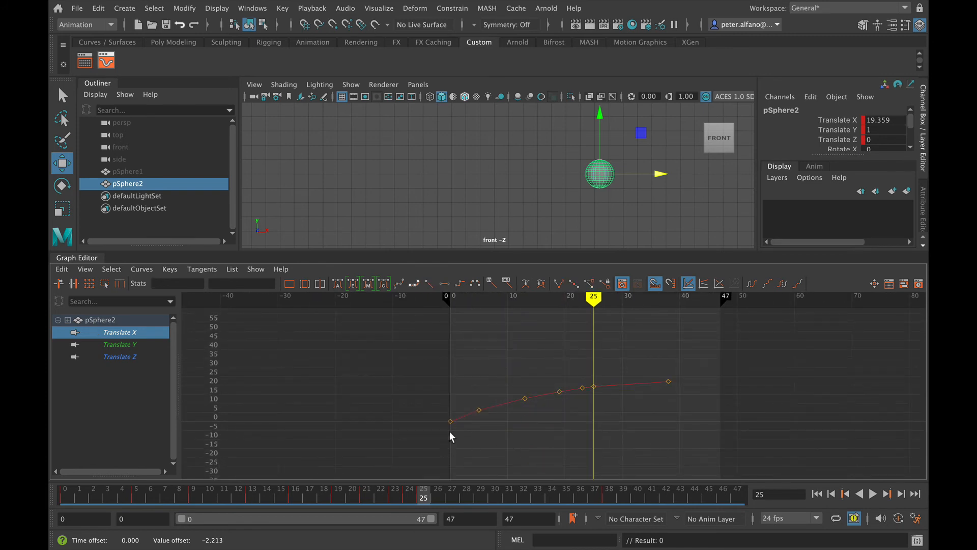
drag(413, 328, 750, 440)
key(f)
click(527, 411)
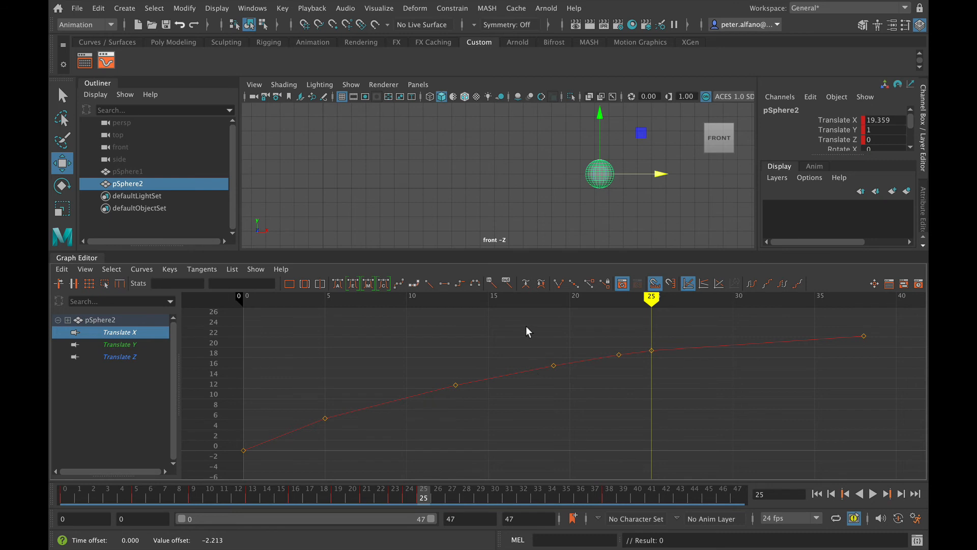
Lower the Translate X keys at frames 19 to 38 together by 0.296, and those from frame 23 onward by a further 0.237
drag(526, 326, 908, 378)
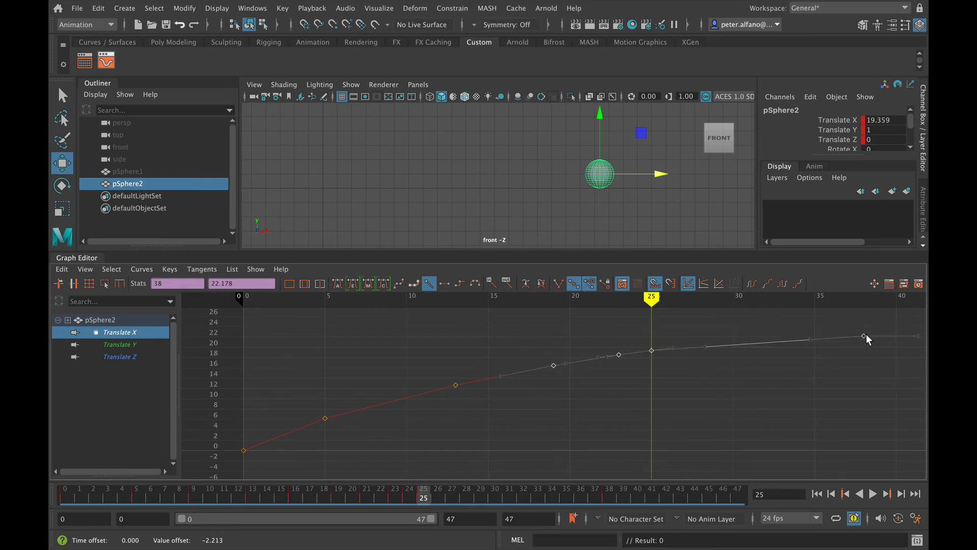
drag(867, 334, 867, 335)
click(791, 378)
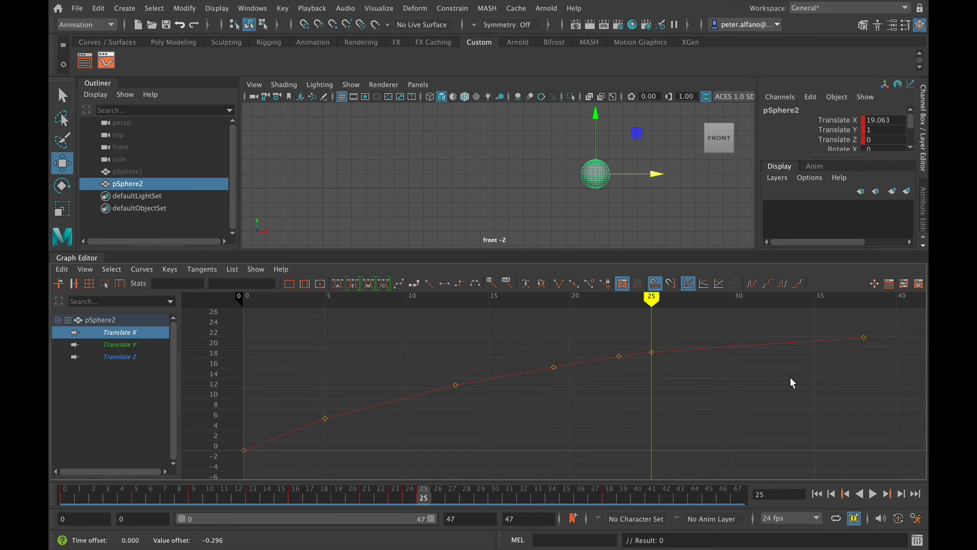
drag(586, 327, 913, 383)
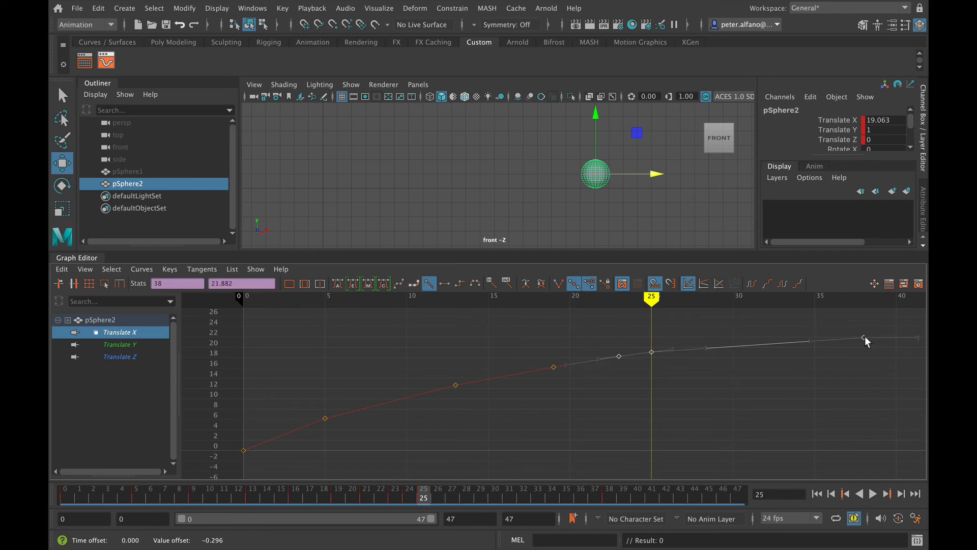
drag(865, 336, 864, 337)
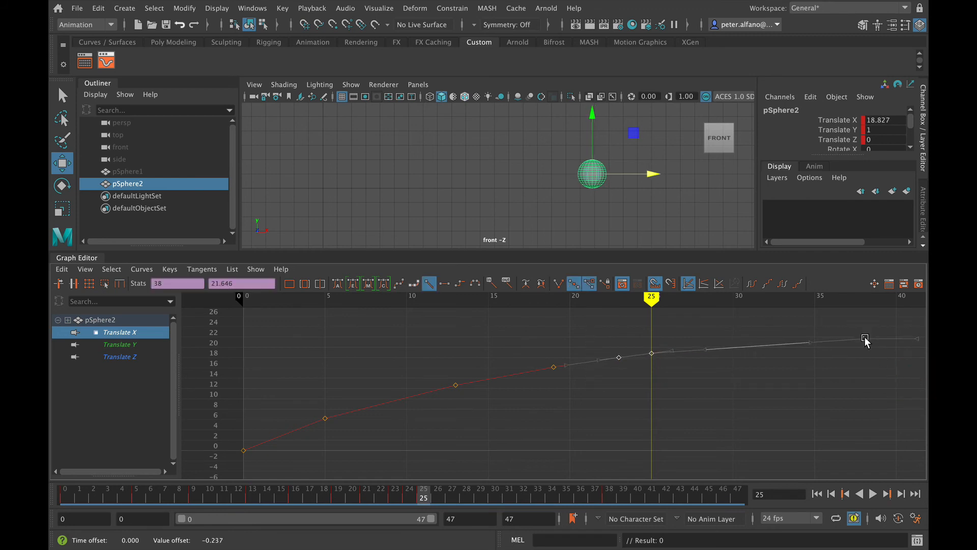
click(756, 367)
Lower the Translate X keys at frames 25 and 38 together, bringing frame 25 to 18.649, and lower the last key to 20.521
drag(624, 309, 925, 411)
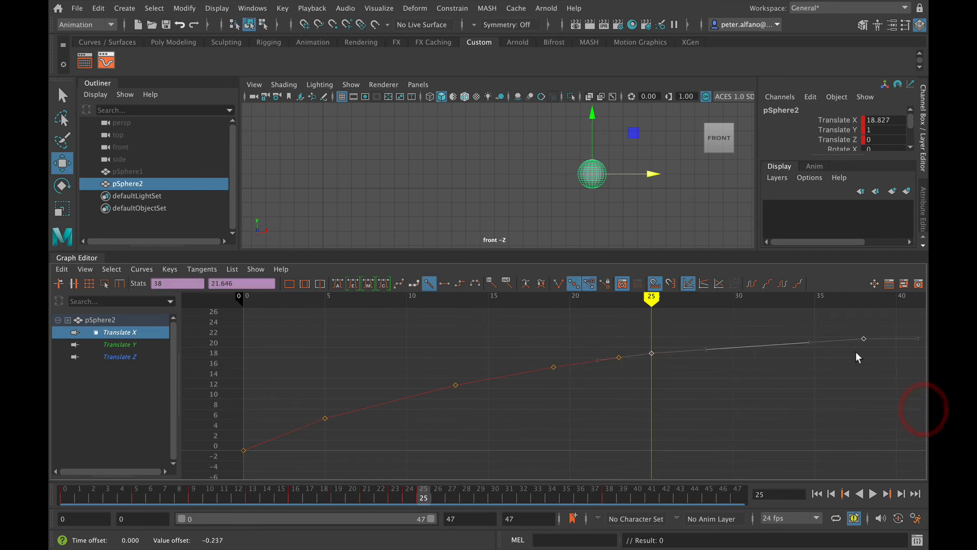
drag(866, 337, 864, 344)
click(851, 366)
click(861, 333)
click(826, 364)
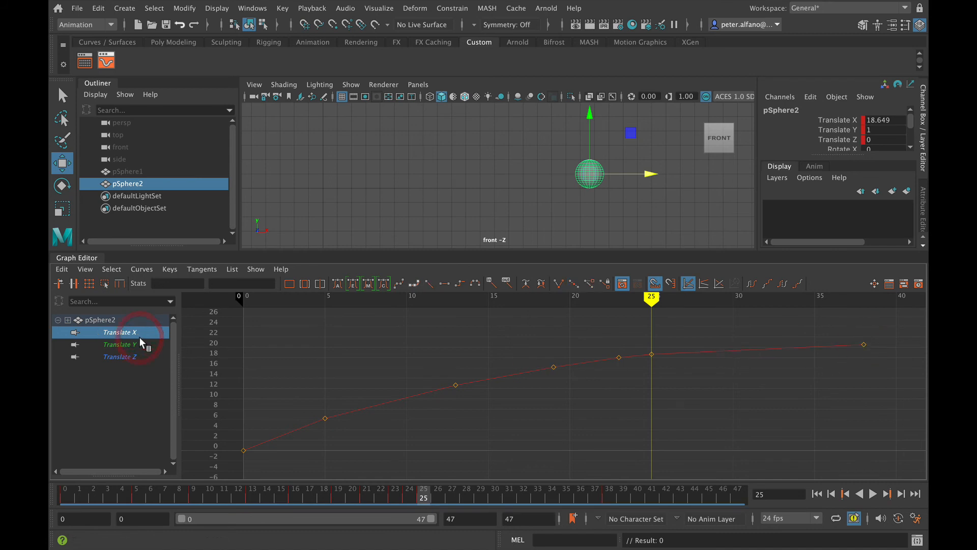
Check the Translate Y curve and delete all keys on the flat Translate Z curve
click(129, 348)
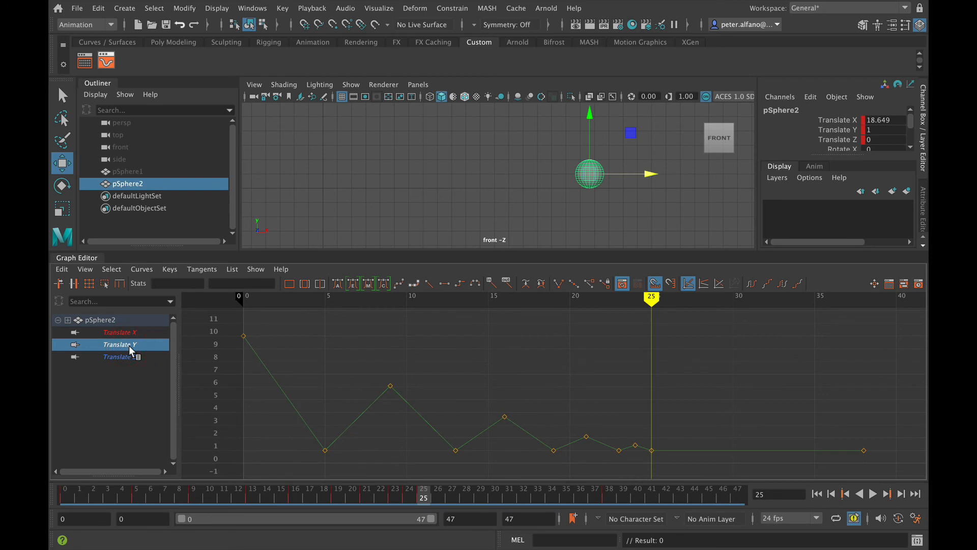
click(129, 357)
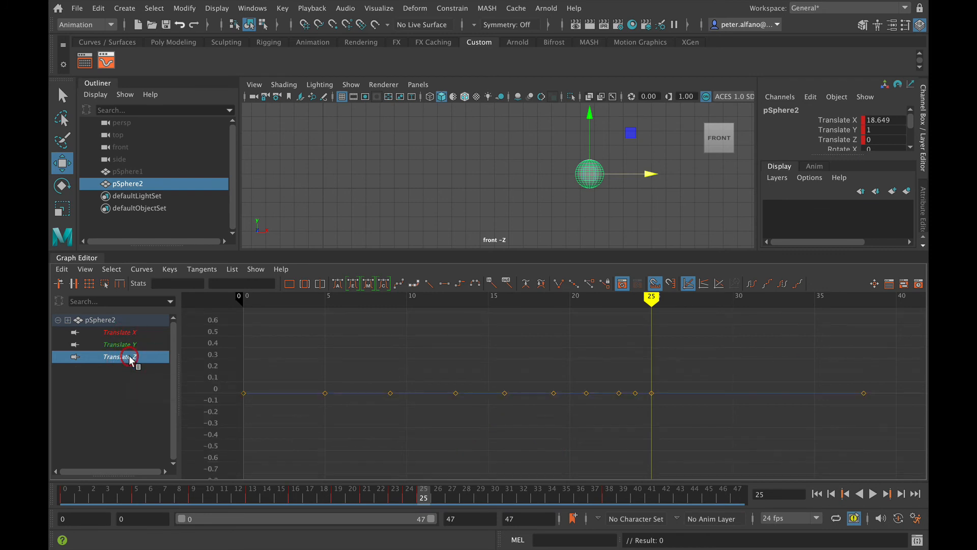
drag(202, 359, 895, 466)
key(BackSpace)
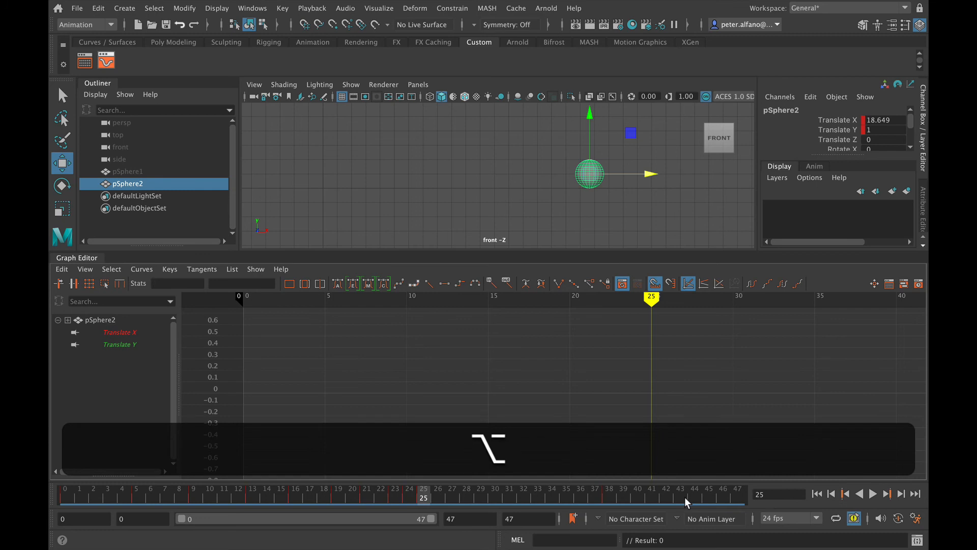
Play back the bounce and compare the ball's position at frame 10 with the Translate X curve
key(alt+v)
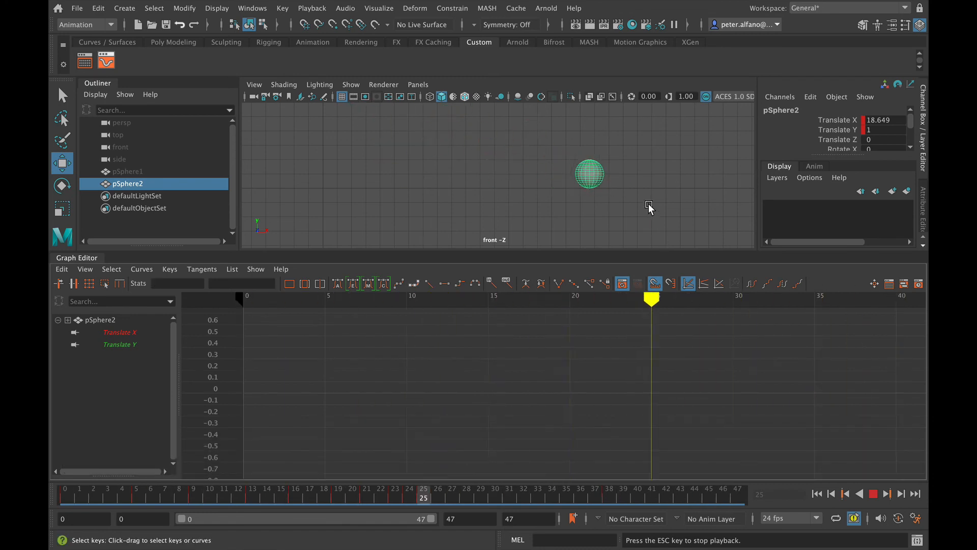
click(873, 494)
click(124, 334)
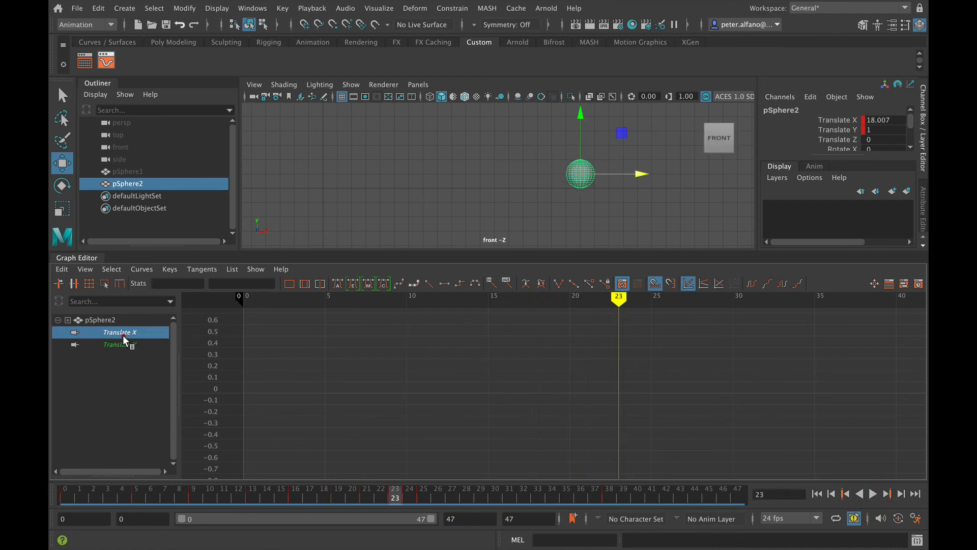
key(f)
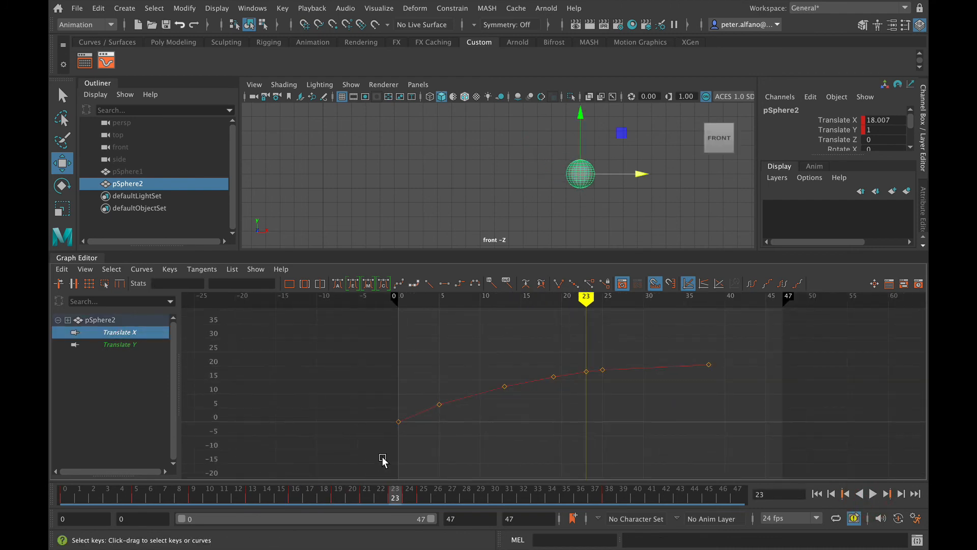
drag(711, 362, 712, 363)
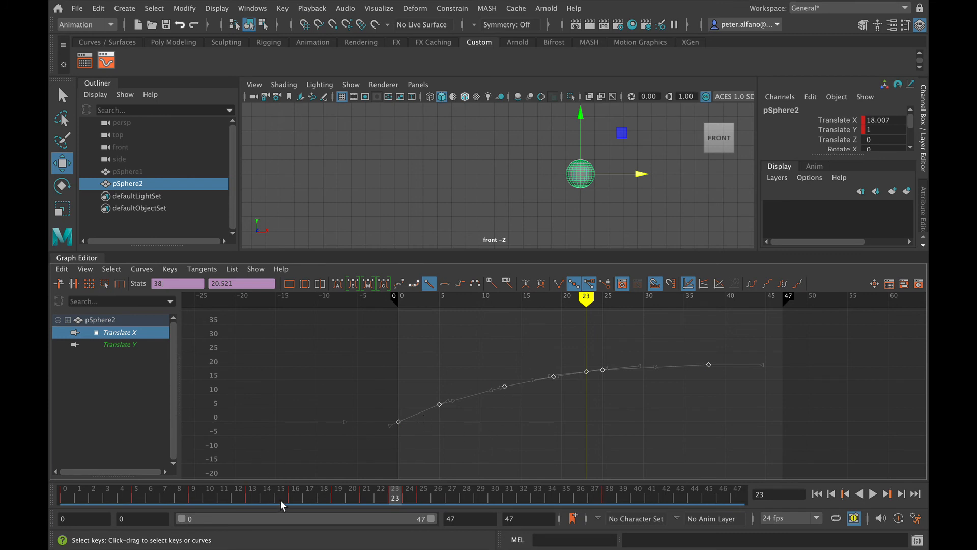
drag(281, 503, 212, 469)
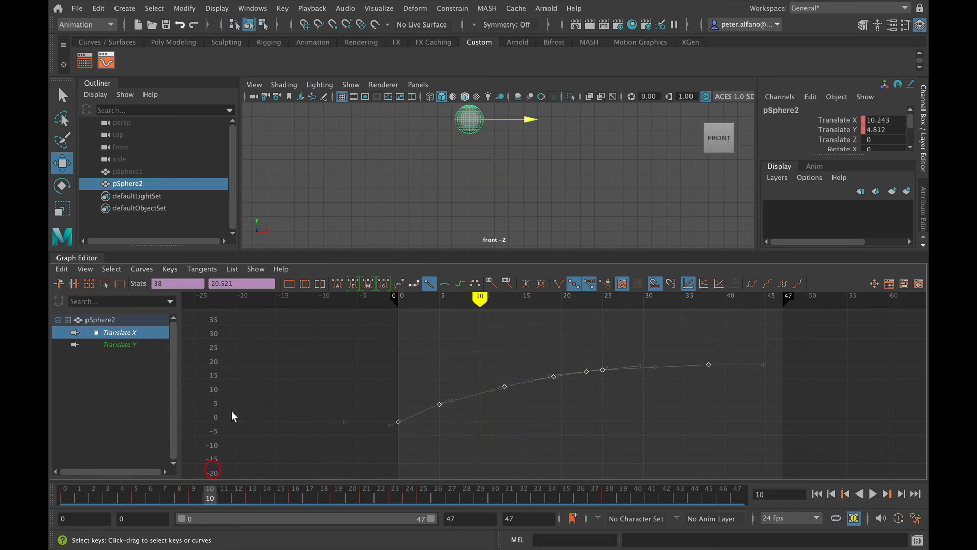
Enlarge the front view above the Graph Editor and replay the animation from frame 2
drag(422, 252, 419, 302)
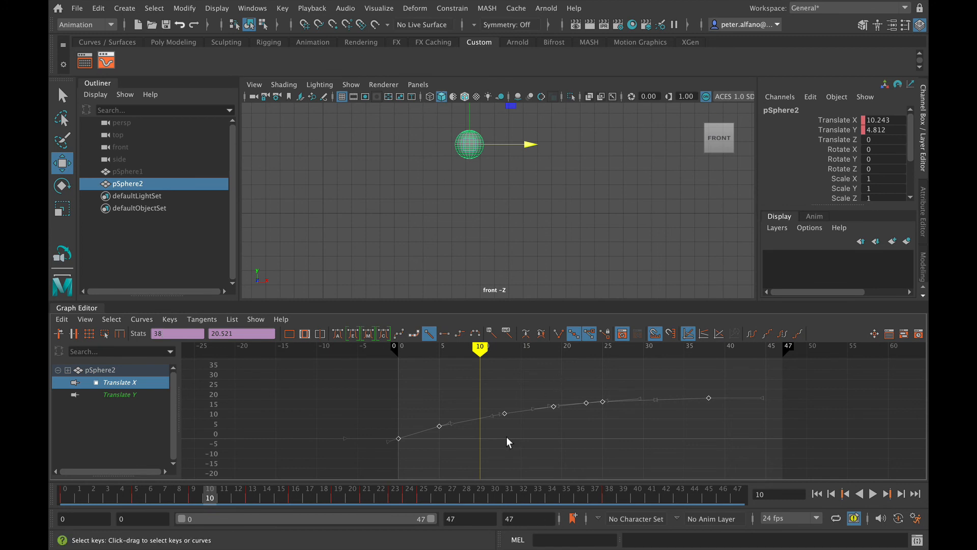
drag(481, 353, 415, 356)
key(alt+v)
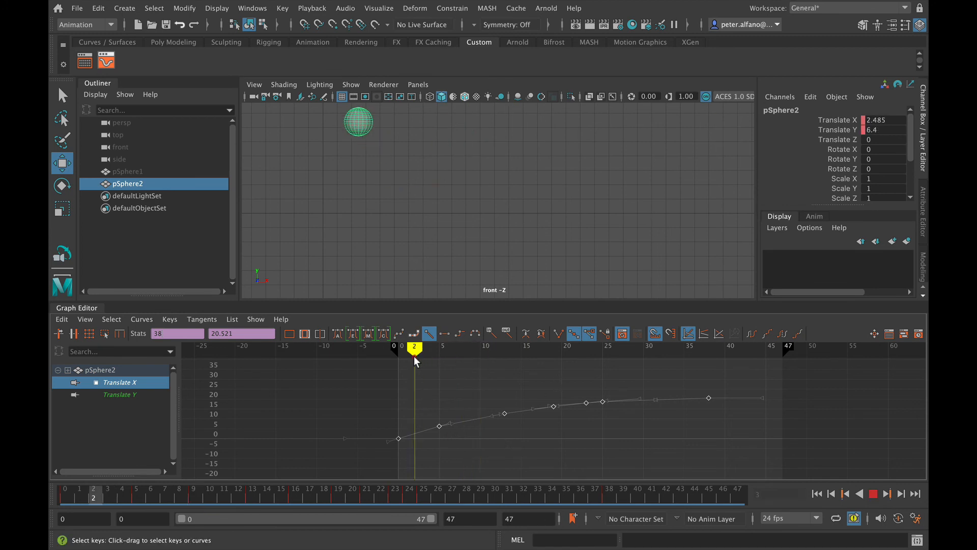
Scale all Translate X keys down in value from the frame 0 key during playback, bringing the last key to 13.434
key(r)
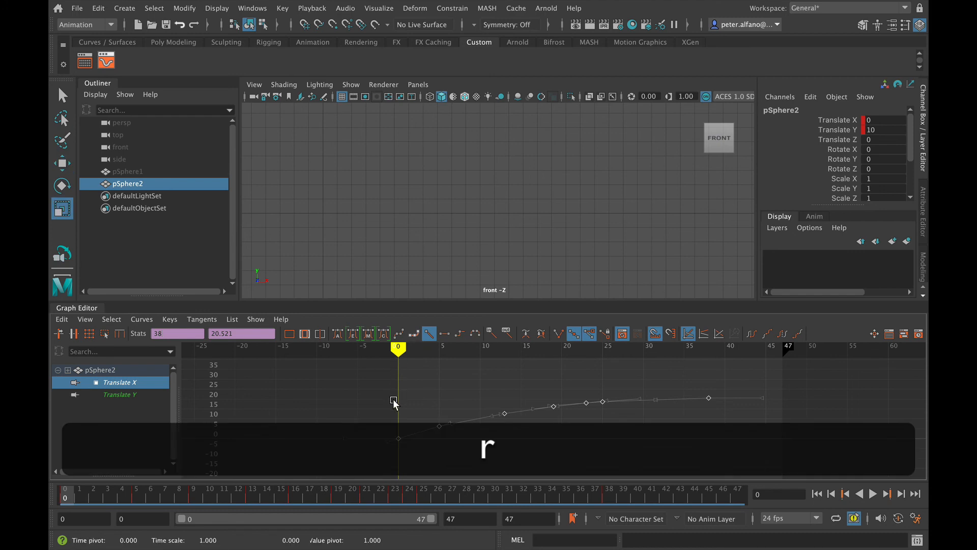
click(141, 380)
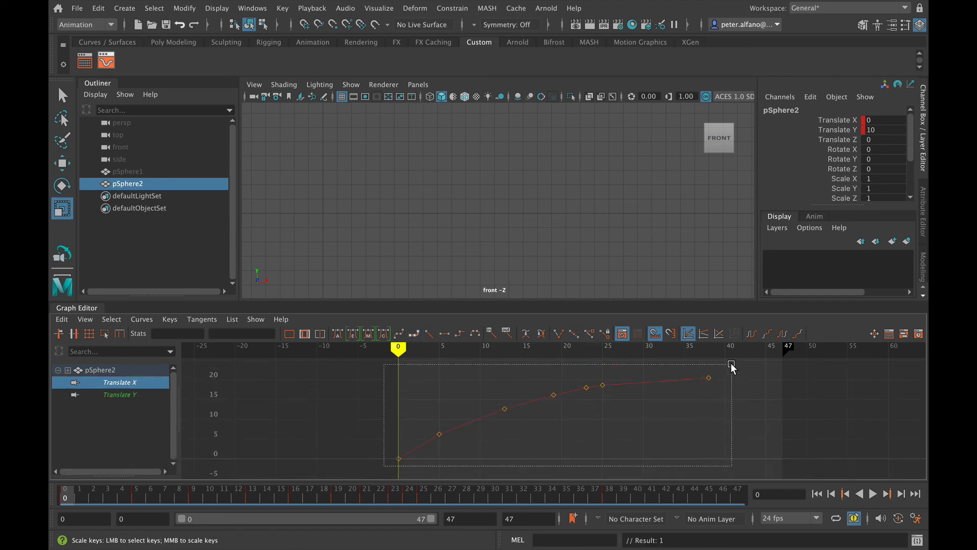
drag(731, 367, 732, 366)
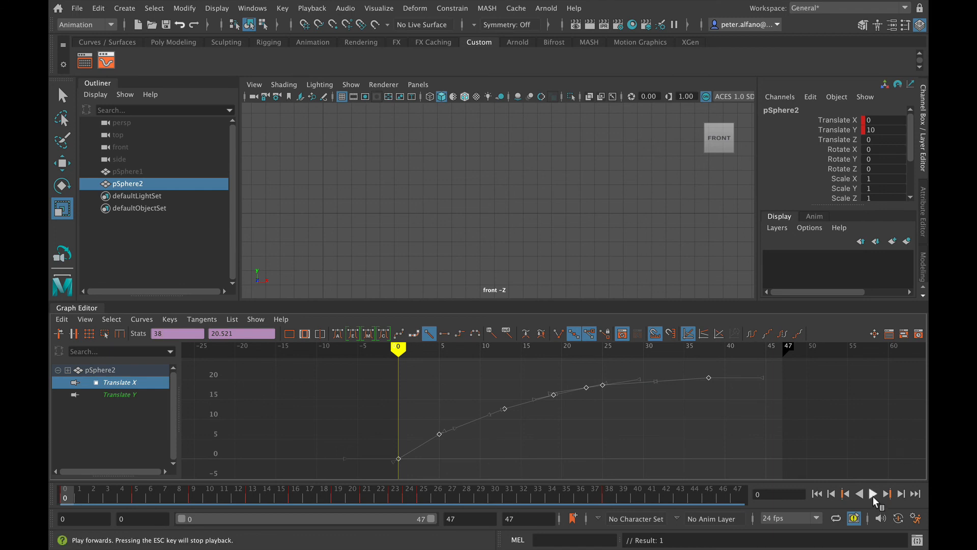
click(874, 495)
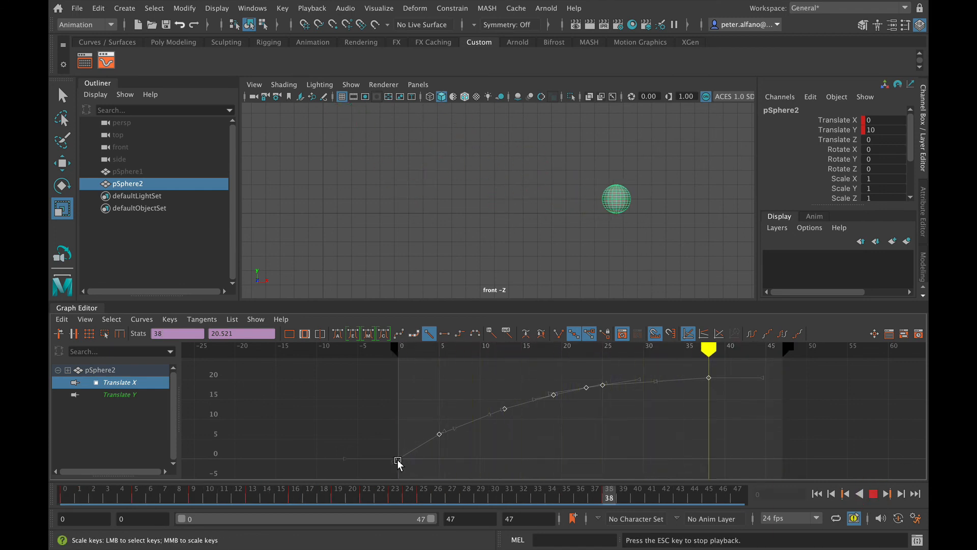
key(r)
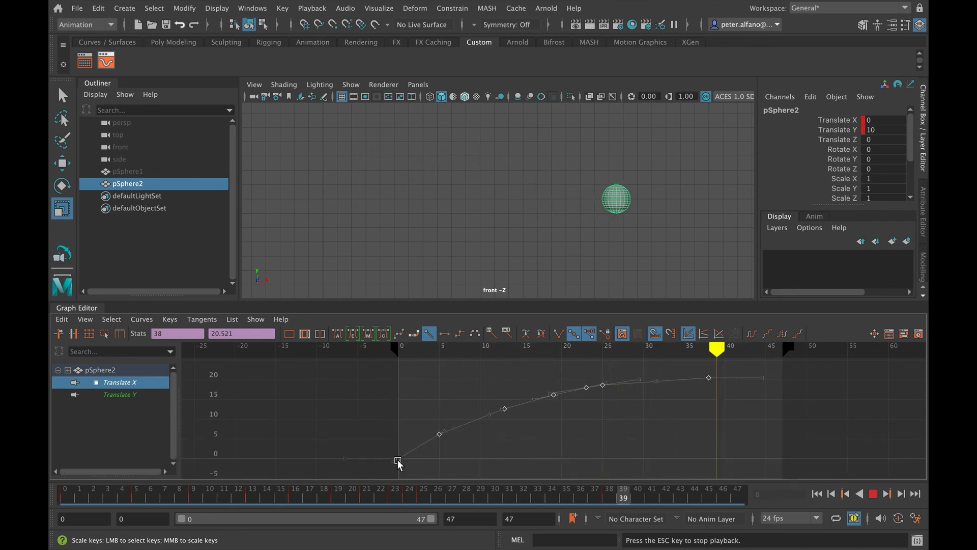
middle_drag(399, 454, 397, 464)
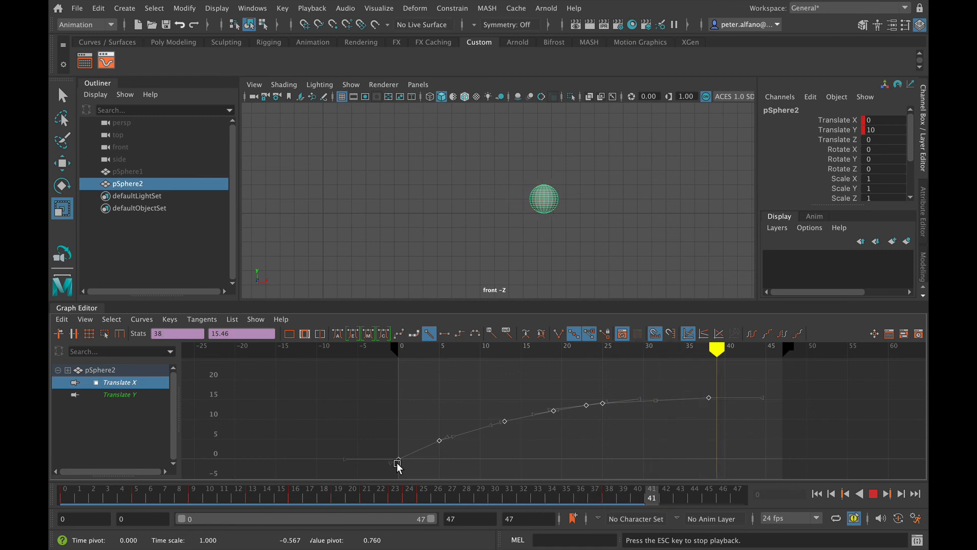
middle_drag(398, 459, 395, 465)
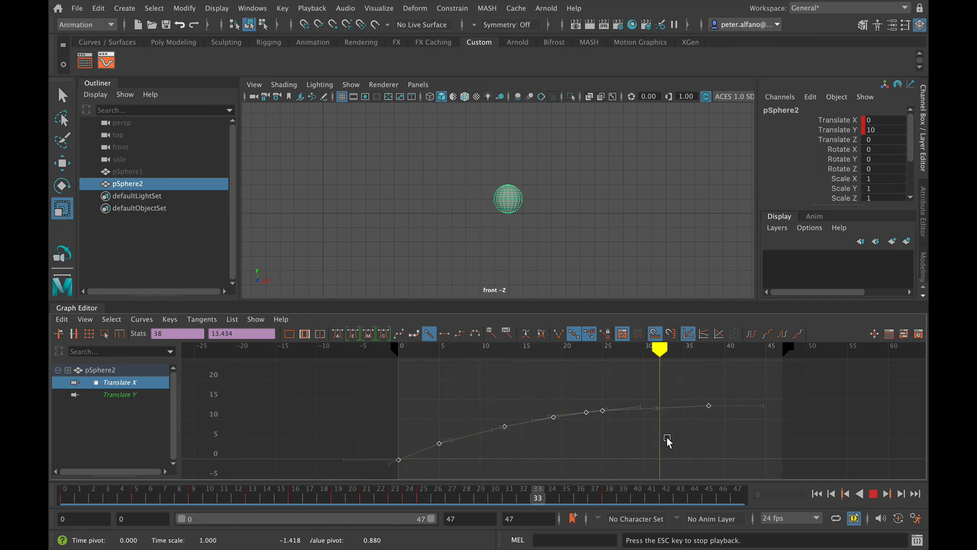
click(873, 493)
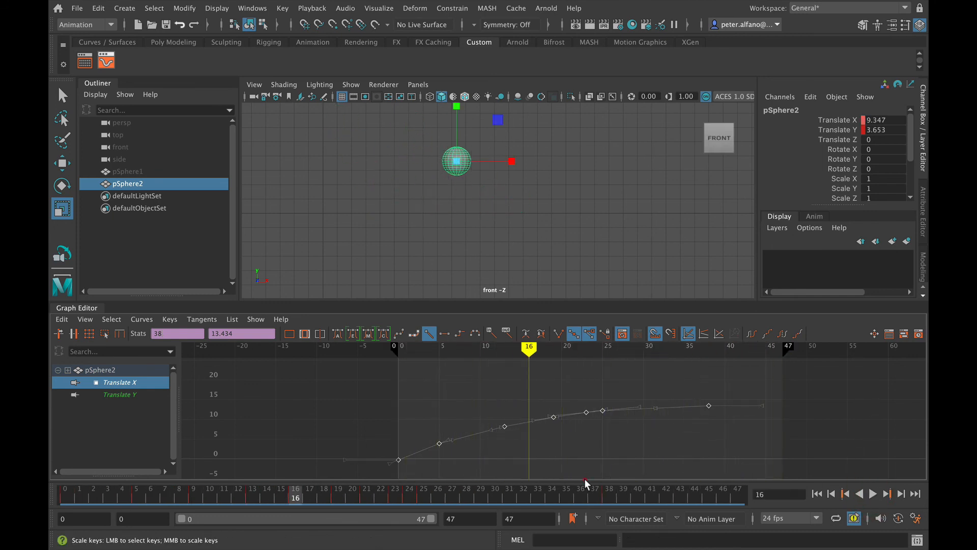
Set the Translate X key at frame 0 back to a value of 0 and move the current time to frame -20
click(355, 415)
right_click(382, 451)
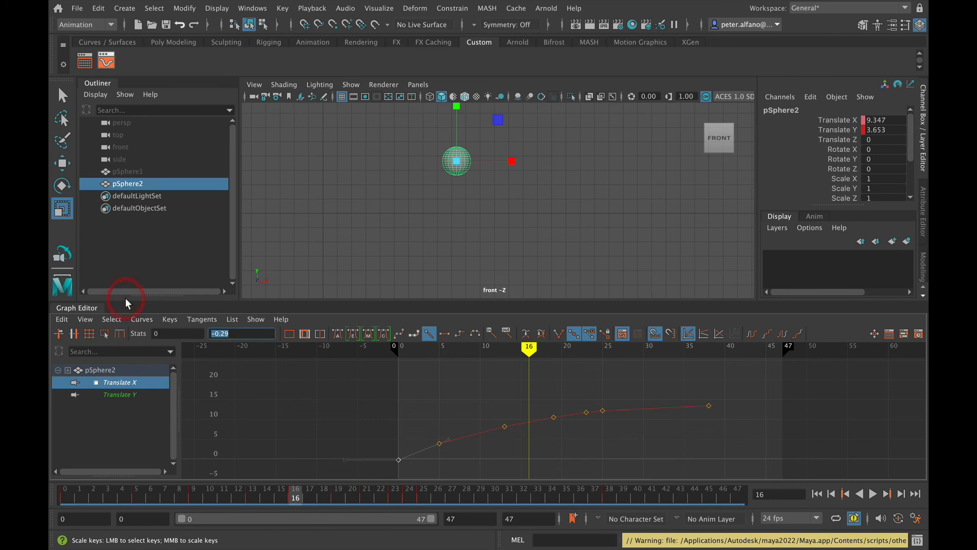
text(0)
key(Return)
click(235, 346)
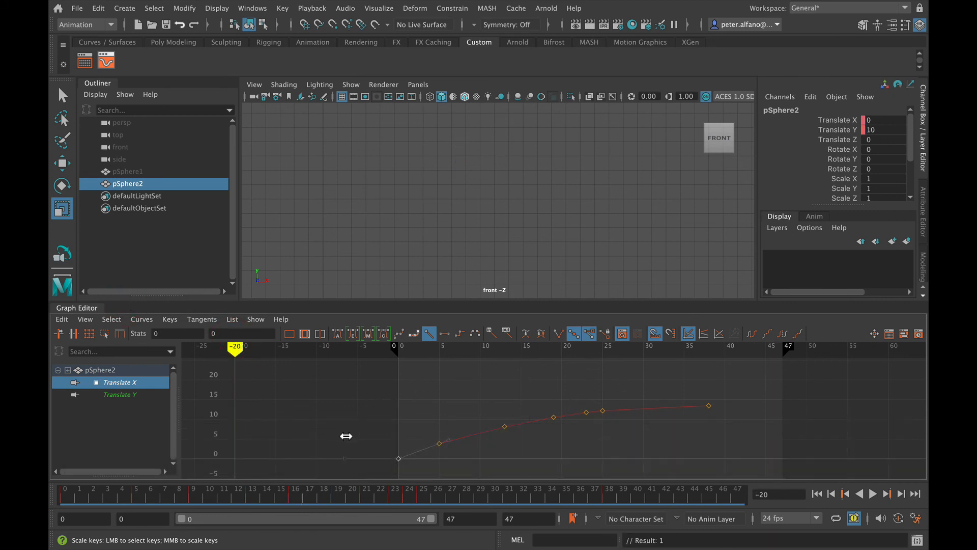
Return the current time to frame 0 and play the bounce from the start with the whole path in the front view
drag(130, 498, 50, 494)
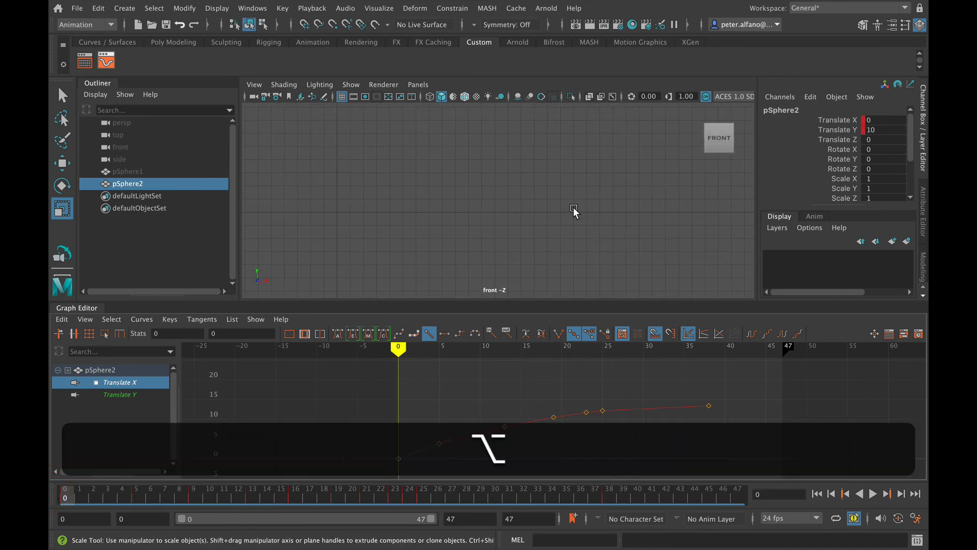
alt+right_drag(575, 212, 557, 249)
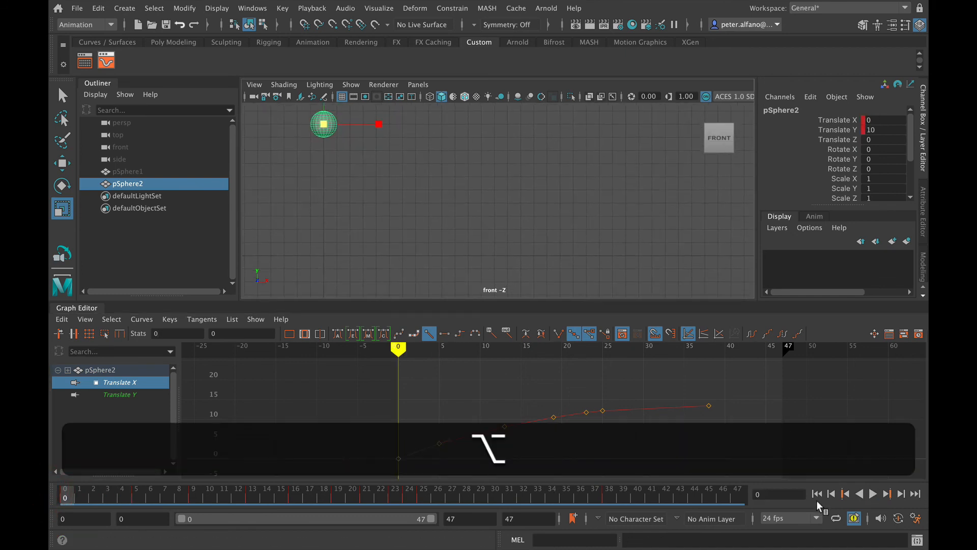
click(817, 494)
click(872, 493)
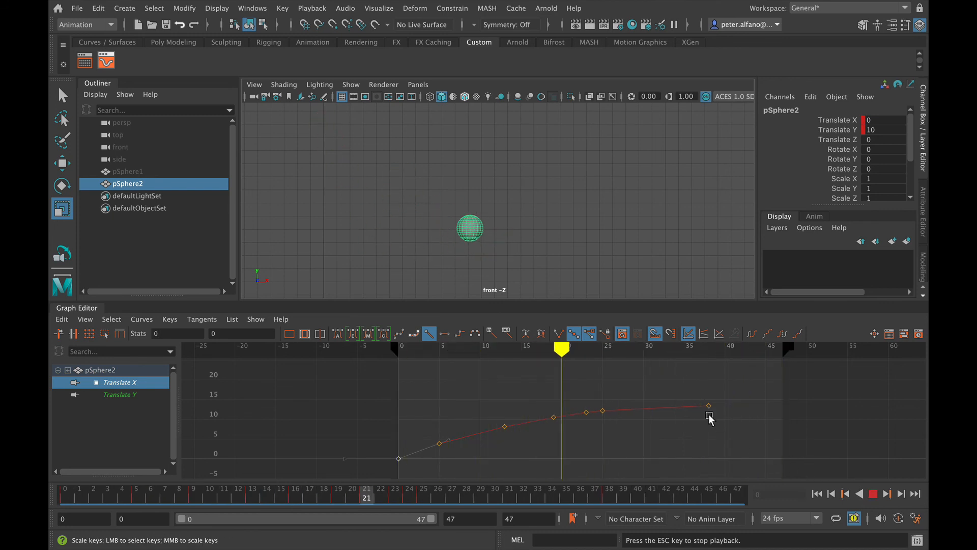
Lower the last Translate X key at frame 38 to a value of 12.868 while the animation plays
drag(688, 397, 708, 410)
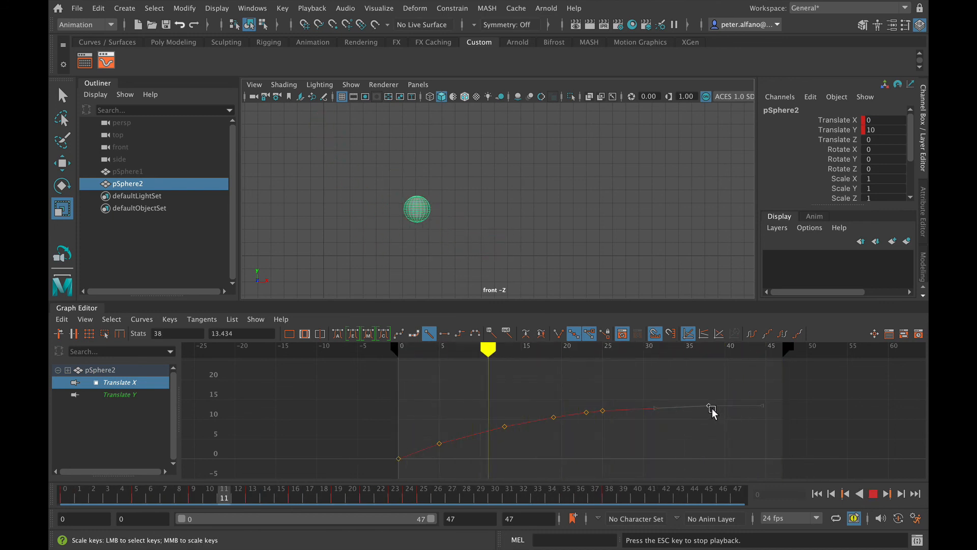
key(f)
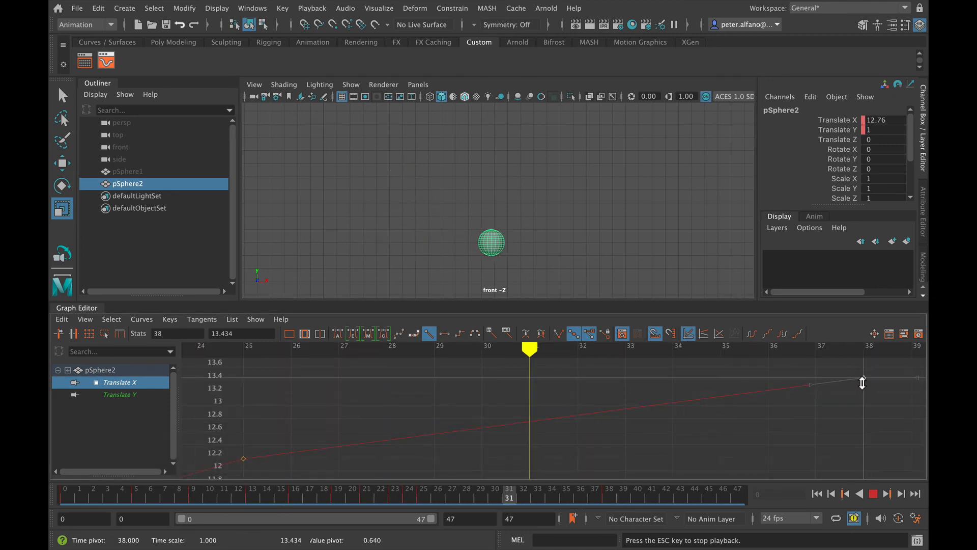
key(w)
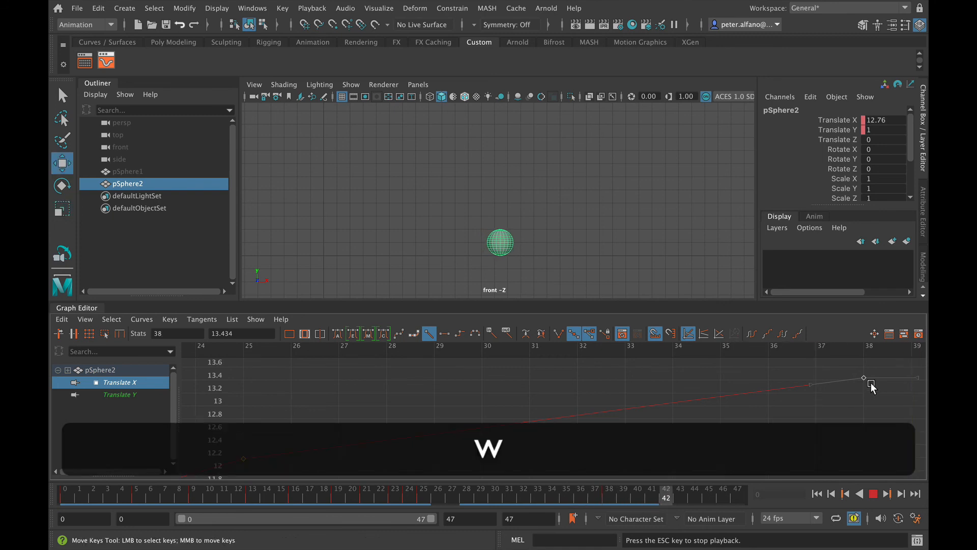
middle_drag(864, 382, 864, 407)
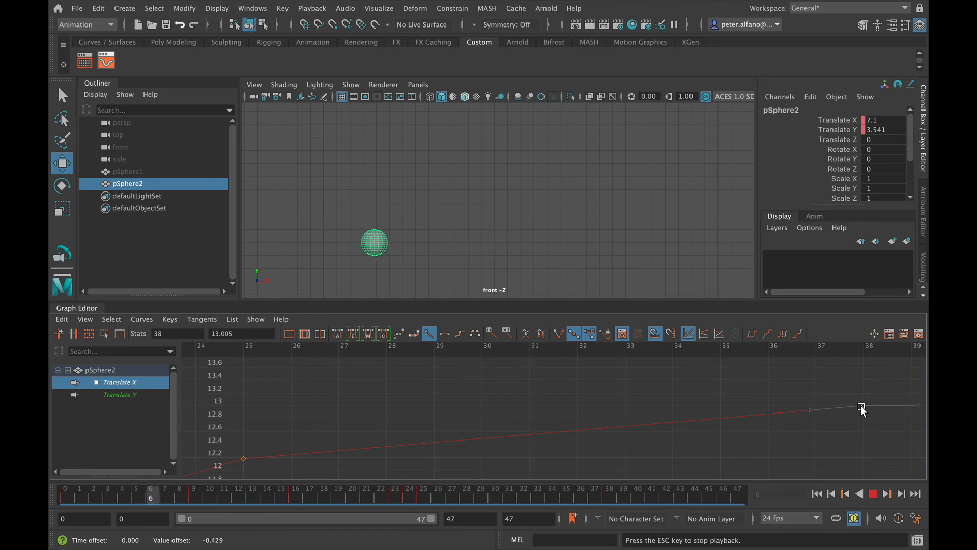
middle_drag(863, 406, 862, 416)
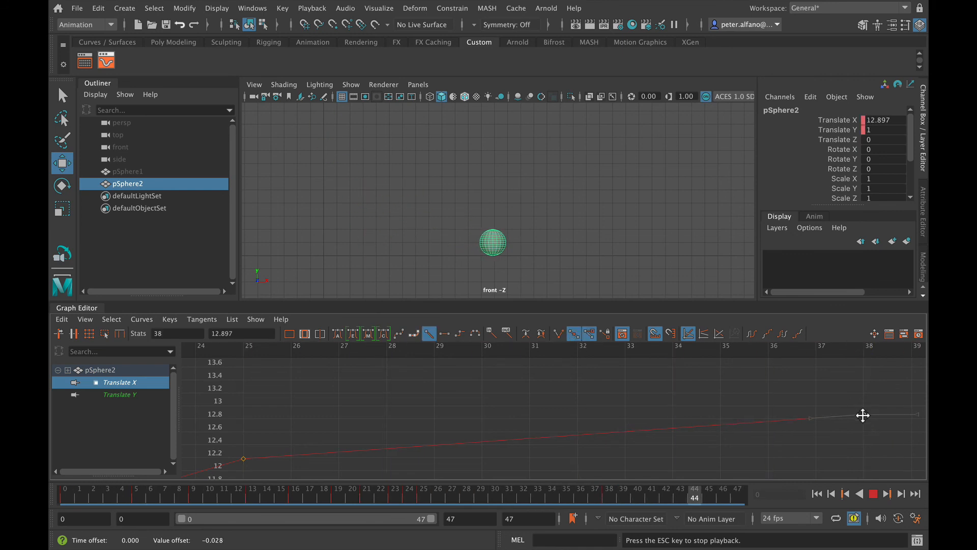
middle_drag(863, 416, 863, 416)
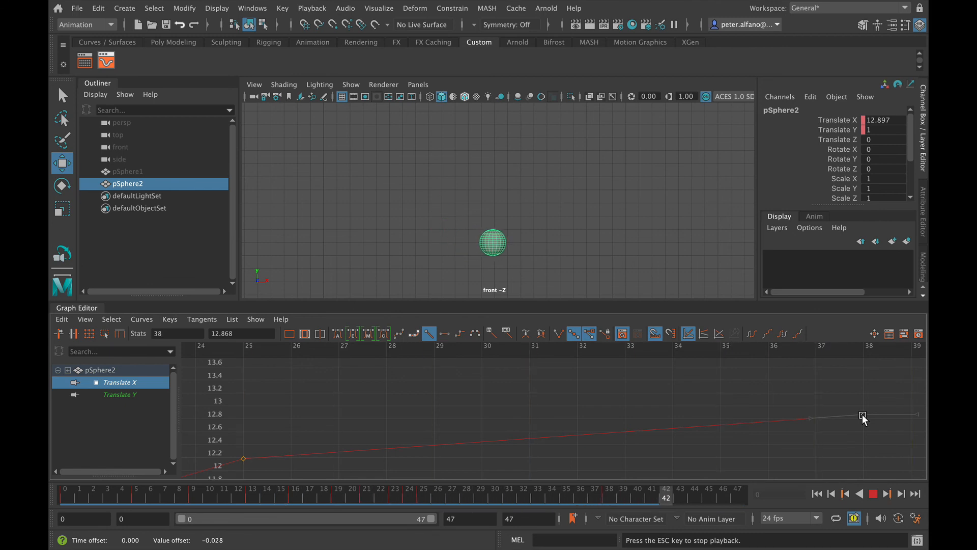
Stop playback and replay the animation from frame 0 to check the final roll
click(873, 494)
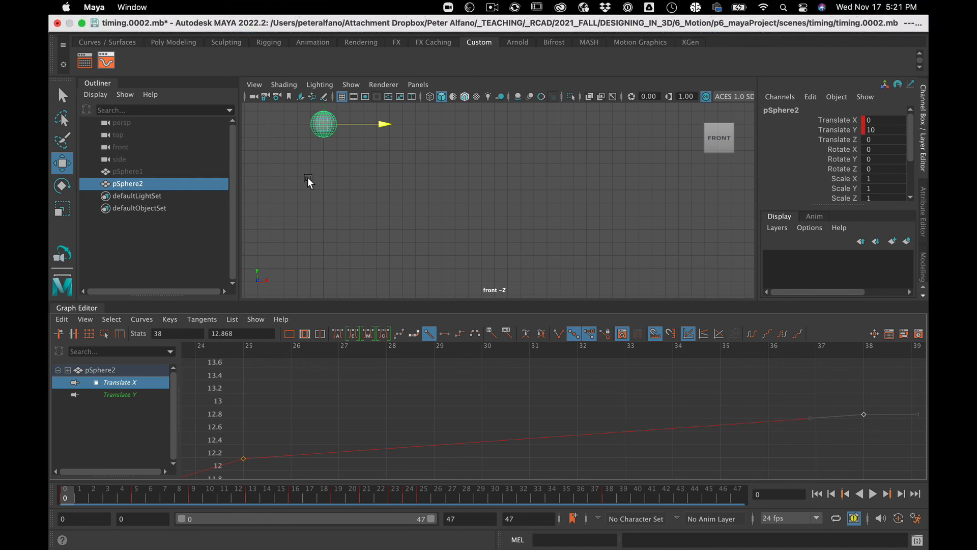
key(alt+v)
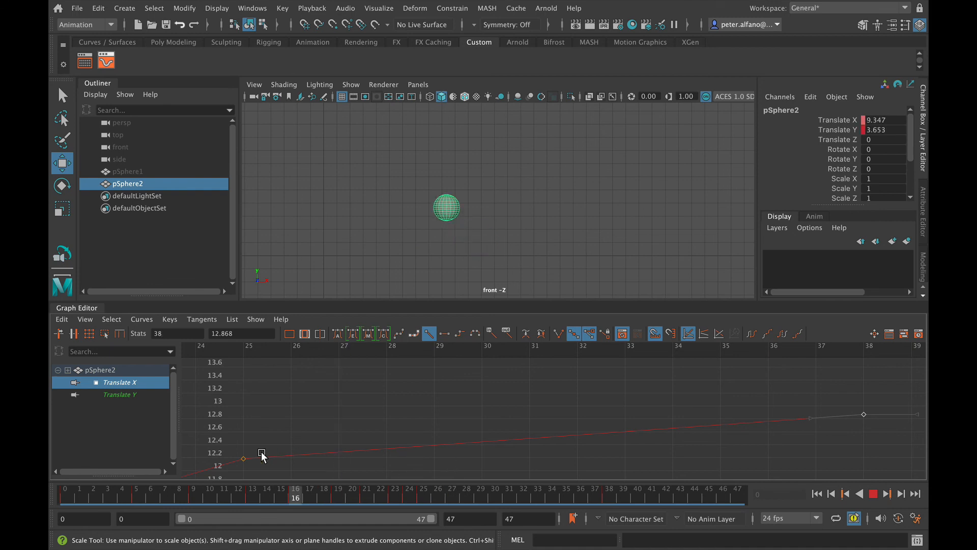
mouse_move(490, 1)
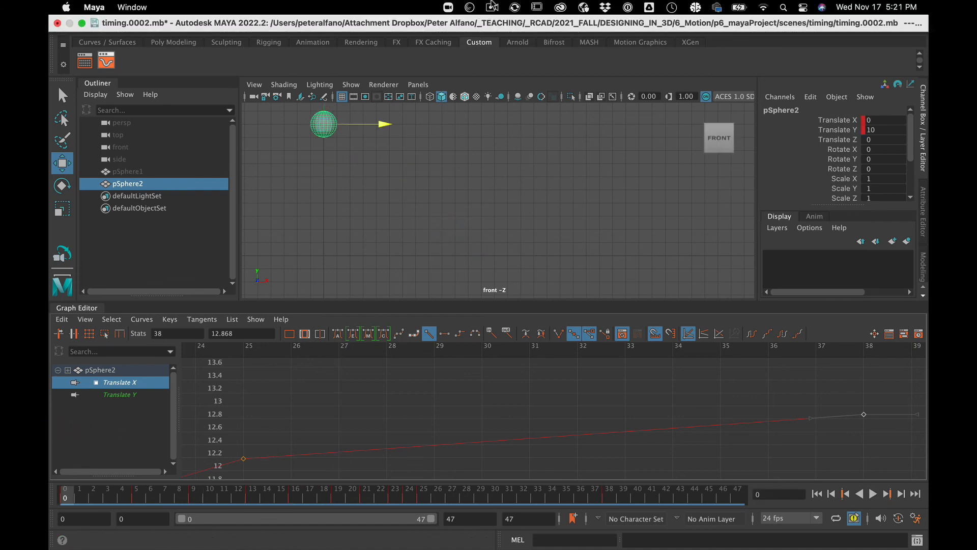